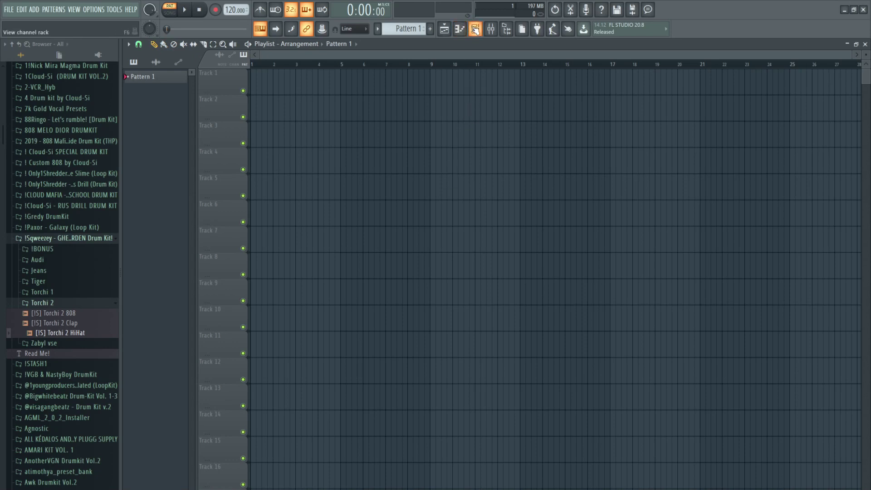
- Open the Xpand!2 piano roll and draw a one-bar chord of C5, G5 and C6 in bar 1
left_click(475, 29)
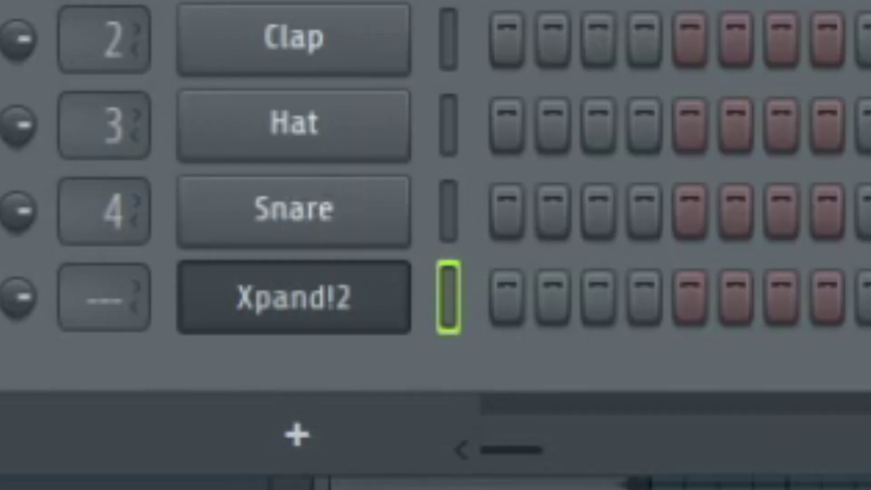
left_click(300, 308)
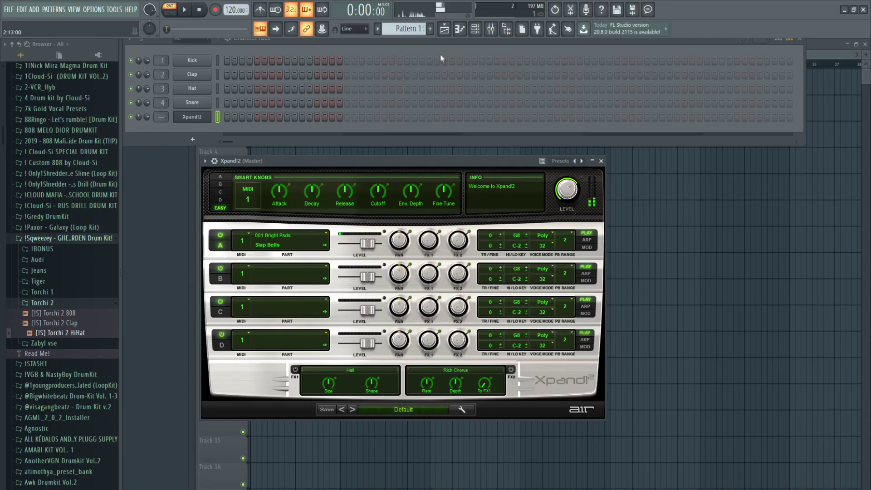
left_click(462, 31)
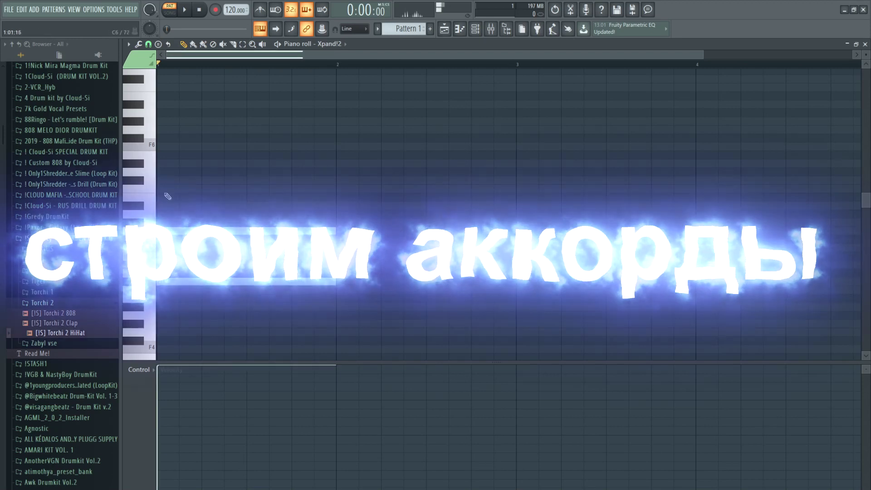
left_click(175, 189)
left_click(175, 231)
left_click_drag(164, 281, 157, 291)
key("space")
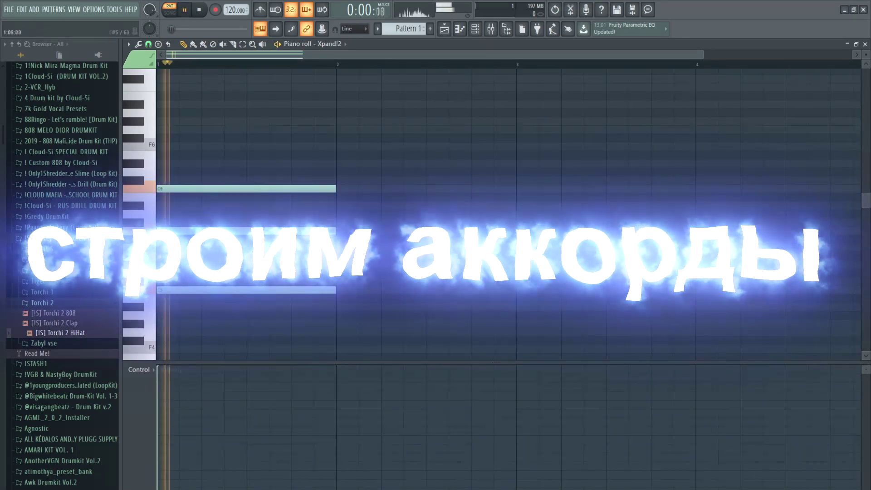
- Draw one-bar chords of A#4, G5 and C6 in bar 2 and A#4, F5 and A#5 in bar 3
left_click(338, 188)
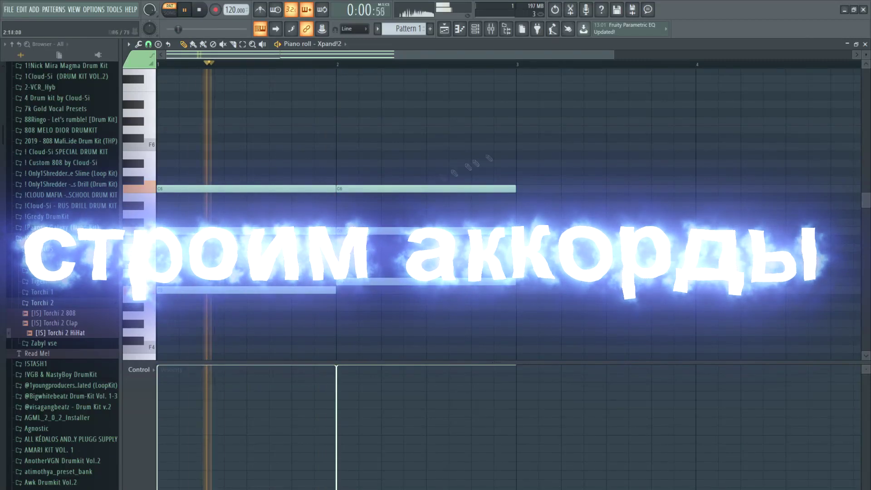
left_click(340, 307)
left_click(521, 307)
left_click(521, 206)
left_click(521, 248)
scroll(520, 272, "down", 2)
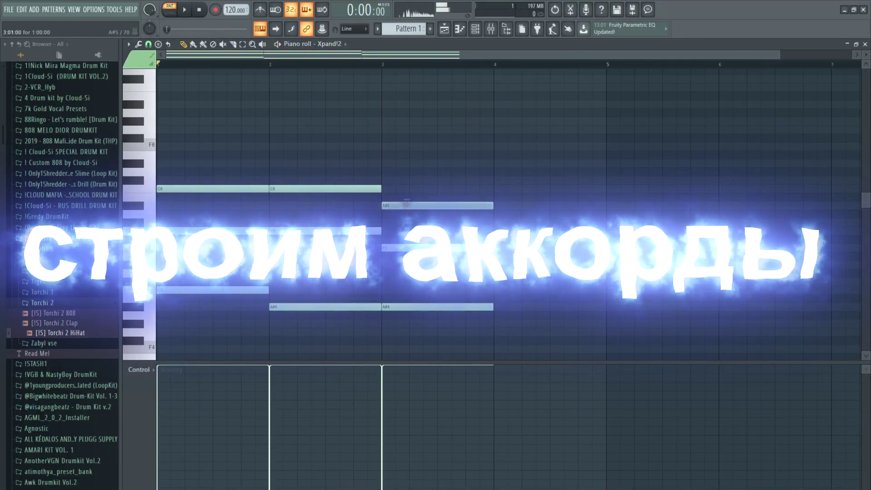
- Lower the chords' top notes to A#5 in bars 1 and 2 and to G#5 in bar 3
left_click_drag(437, 205, 437, 222)
left_click_drag(221, 189, 221, 205)
left_click(240, 185)
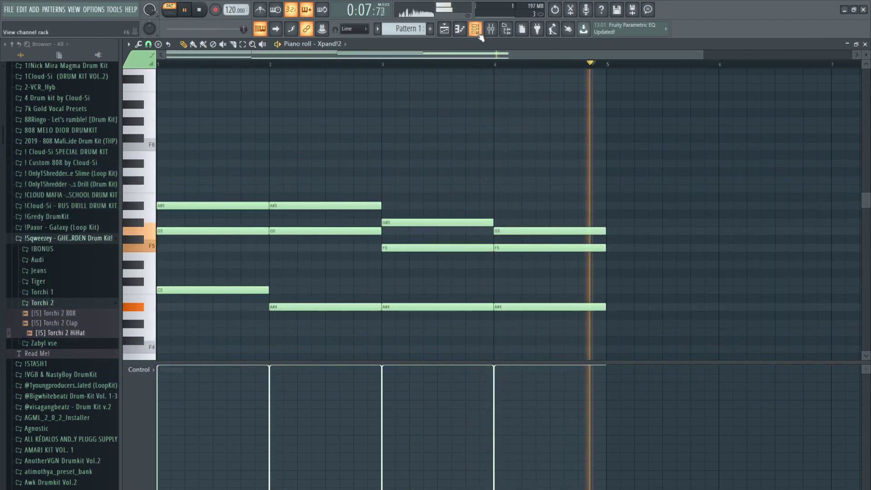
- Load HalfTime on mixer insert 15 and lengthen its fade-in to 8 Bars while the pattern plays
key("F6")
key("space")
left_click(490, 28)
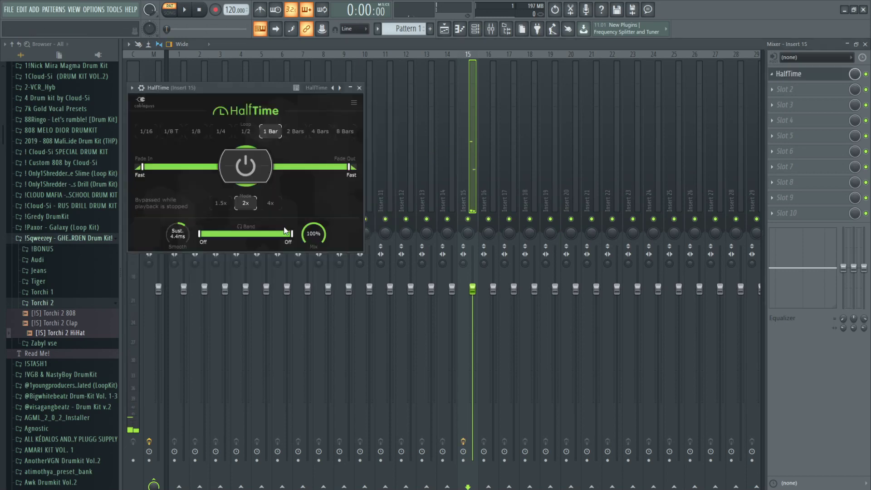
key("space")
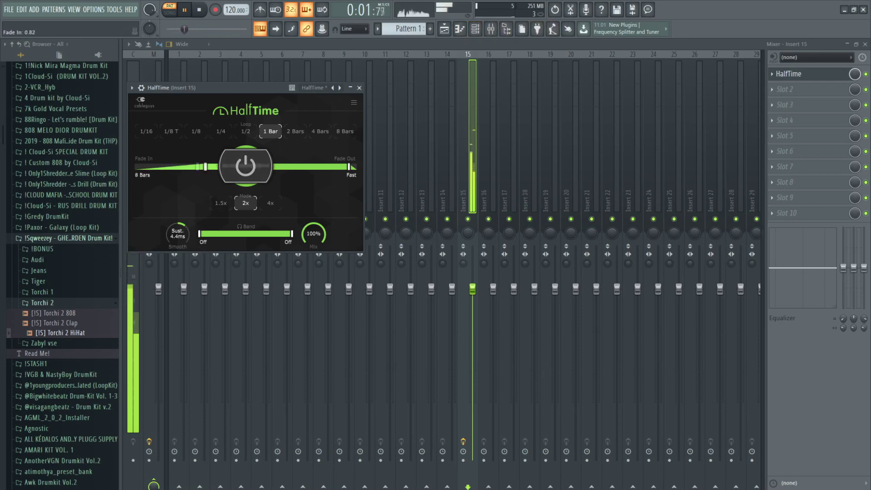
- Transpose all the Xpand!2 chord notes up one octave and play the pattern
left_click(477, 36)
left_click(290, 109)
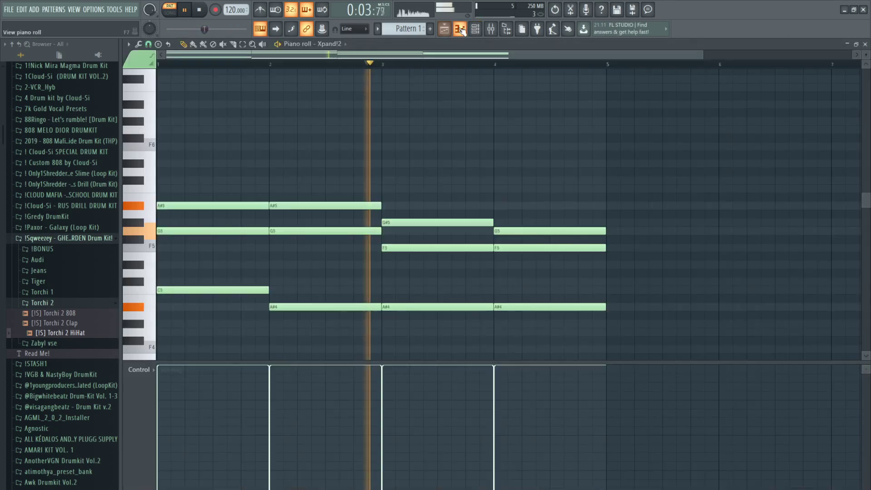
key("space")
key("ctrl+a")
key("ctrl+Up")
key("space")
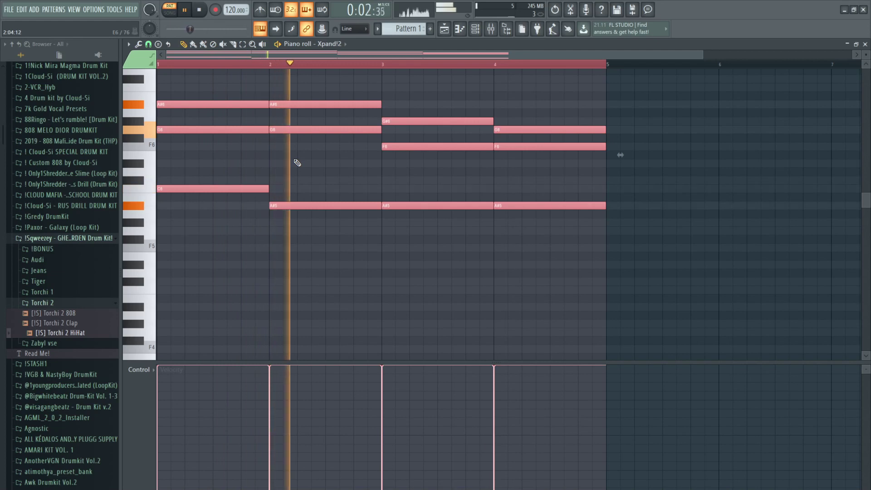
- Try F6 and G#6 as upper notes of the bar 2 chord and delete both
key("space")
key("ctrl+d")
left_click_drag(274, 129, 272, 146)
key("space")
left_click(274, 121)
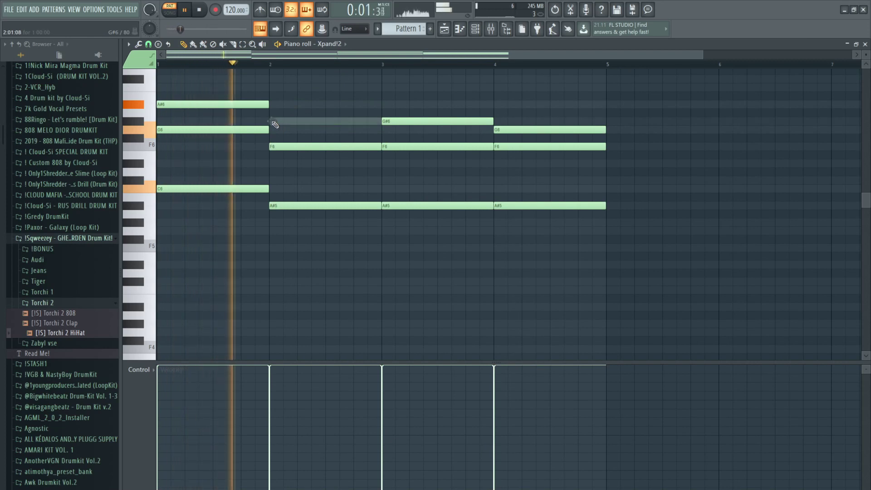
key("space")
right_click(374, 121)
right_click(299, 146)
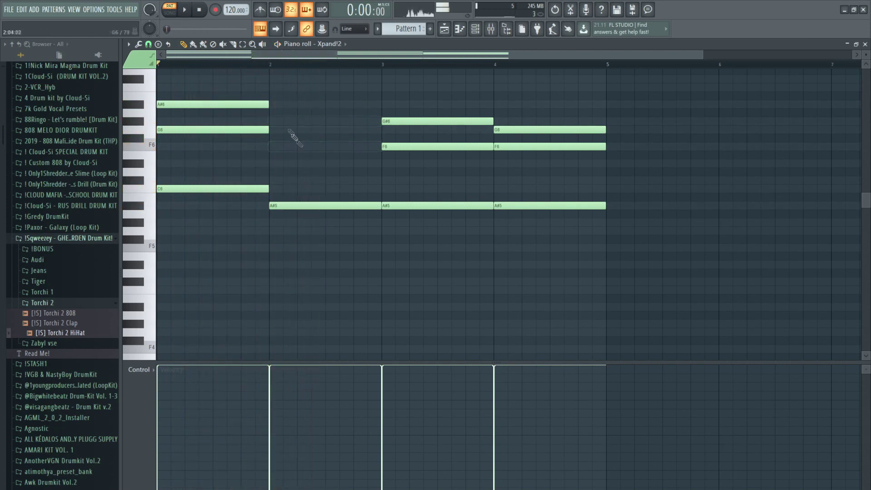
- Rebuild the bar 2 chord with C6, G6 and A#6, removing its A#5 note
key("space")
left_click(277, 189)
left_click(279, 130)
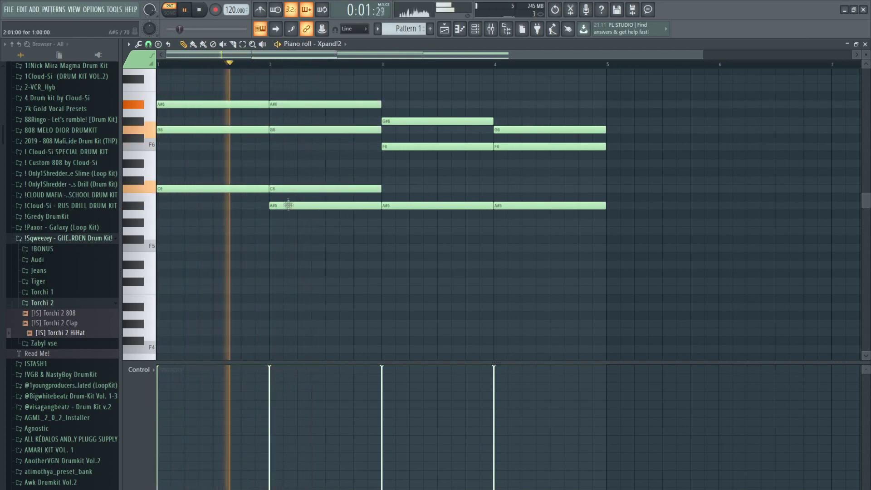
right_click(317, 205)
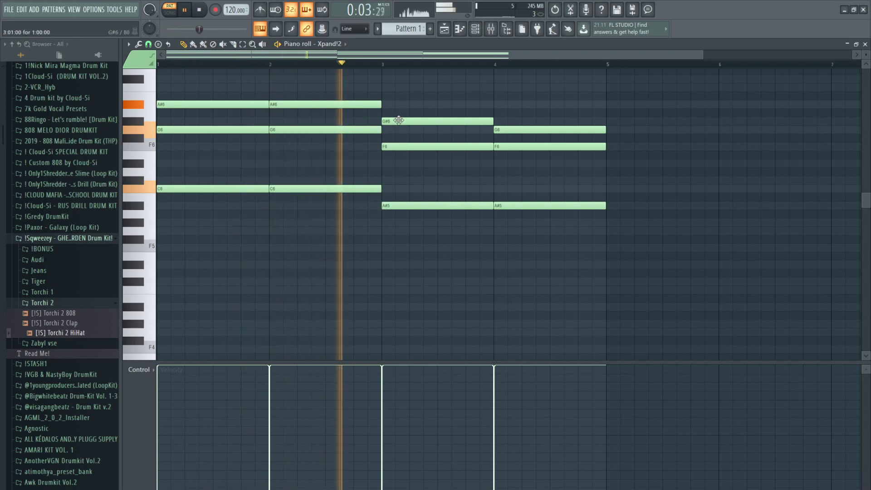
key("space")
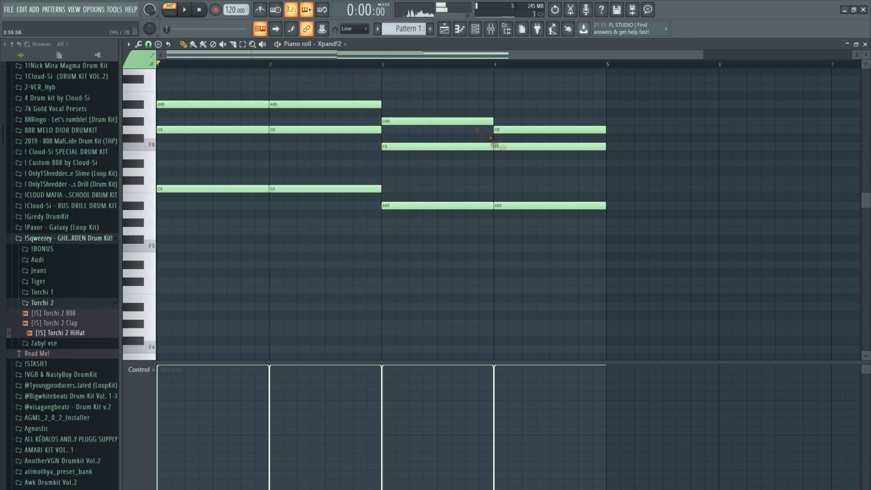
- Delete all chord notes from bars 3 and 4 of the Xpand!2 part and play the pattern
right_click(499, 131)
left_click(491, 29)
key("space")
left_click(865, 44)
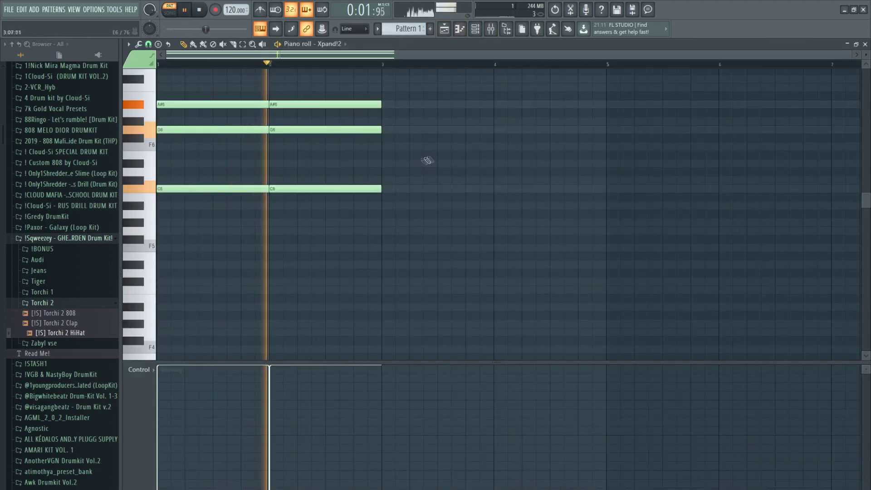
- Draw one-bar chords of A#5, D#6 and G6 in bars 3 and 4
left_click(385, 205)
left_click(387, 164)
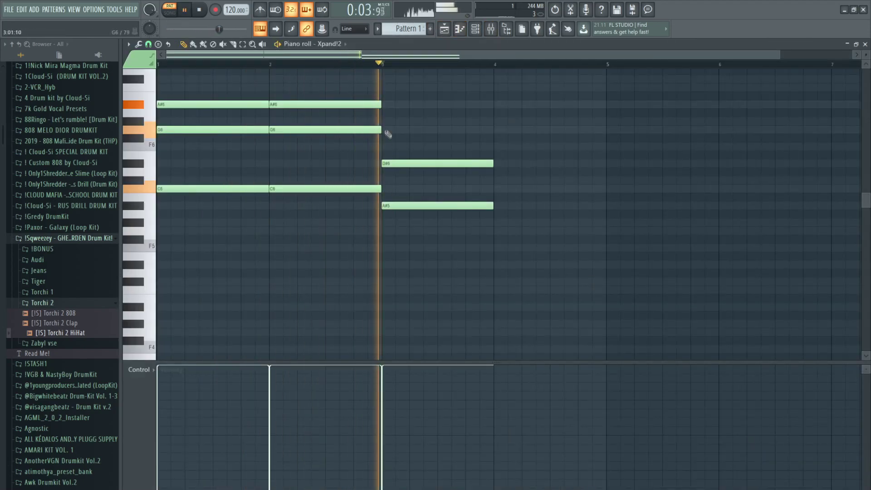
left_click(387, 130)
left_click(498, 130)
left_click(498, 164)
left_click(499, 205)
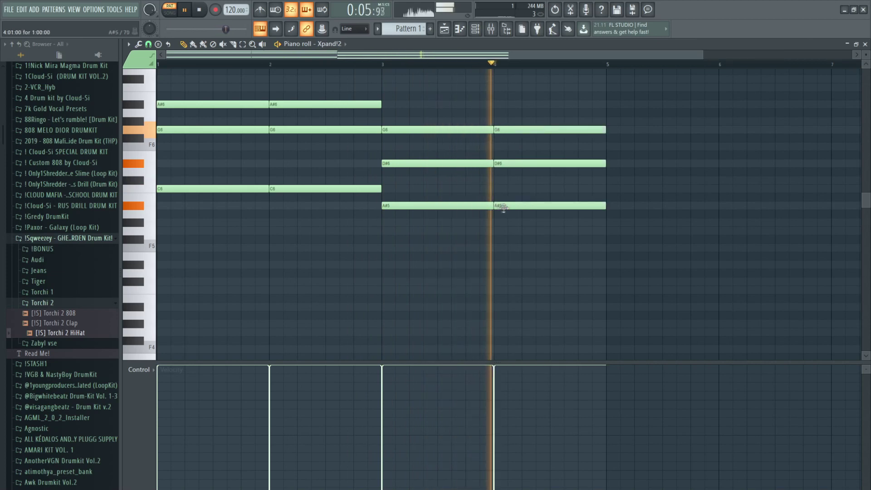
- Set HalfTime on insert 15 to a 4 Bars fade-in, 39 ms smoothing and a lower band limit of about 97 Hz
left_click(496, 31)
key("space")
key("space")
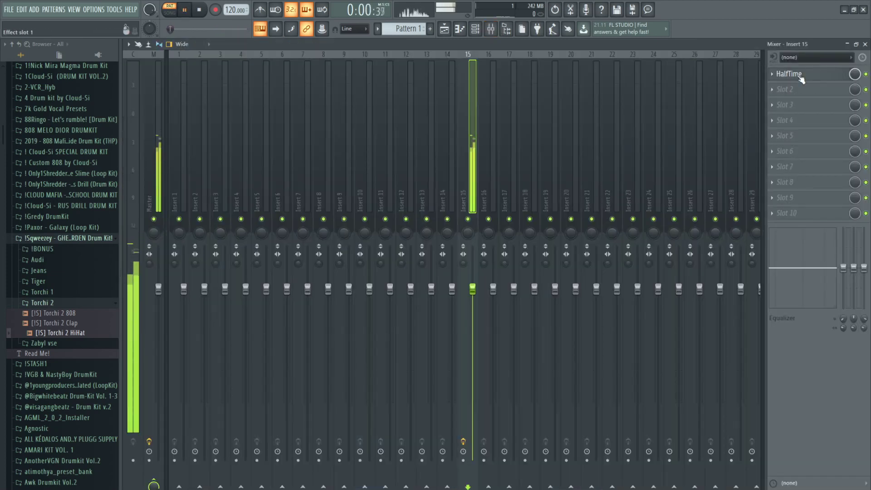
left_click(789, 74)
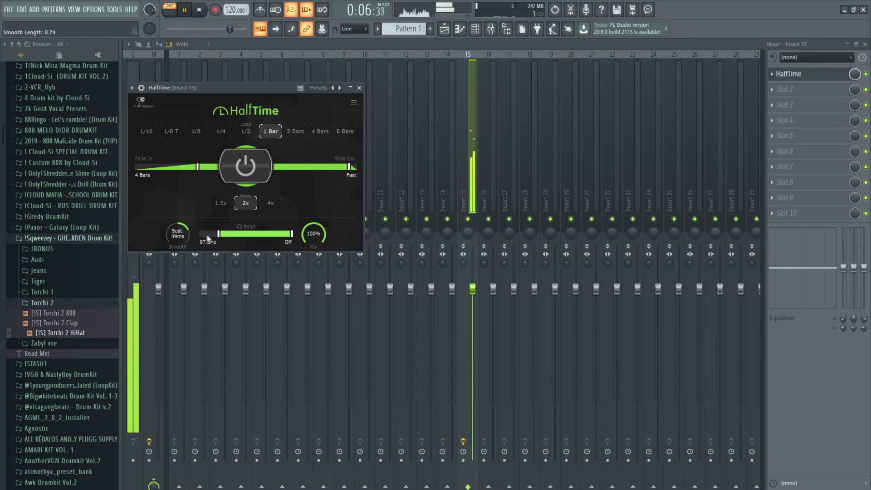
- Shape insert 15 with Fruity parametric EQ 2, cutting the lows, dipping the mids around 1.3 kHz and slightly lifting the highs
left_click(815, 97)
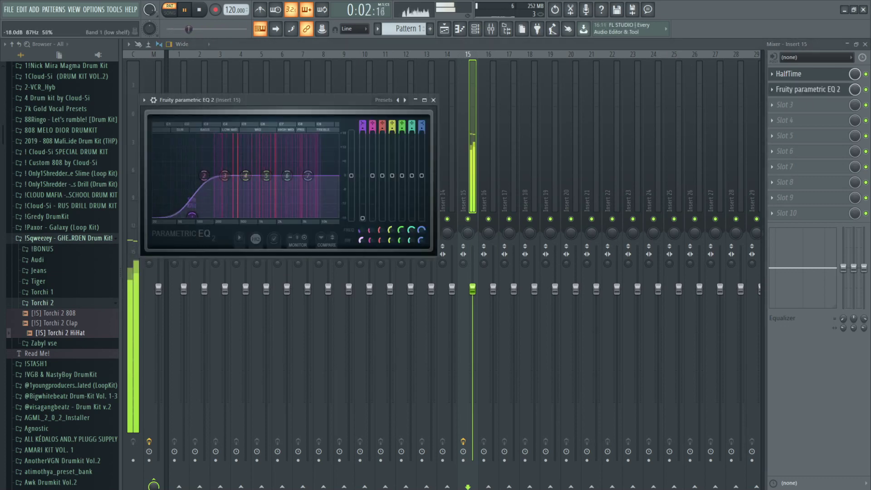
left_click_drag(189, 219, 213, 218)
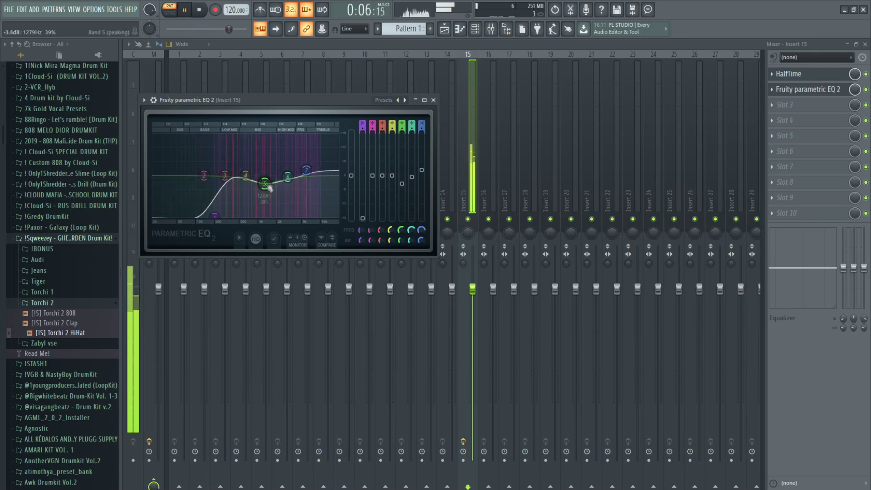
left_click_drag(306, 169, 267, 185)
scroll(218, 219, "up", 2)
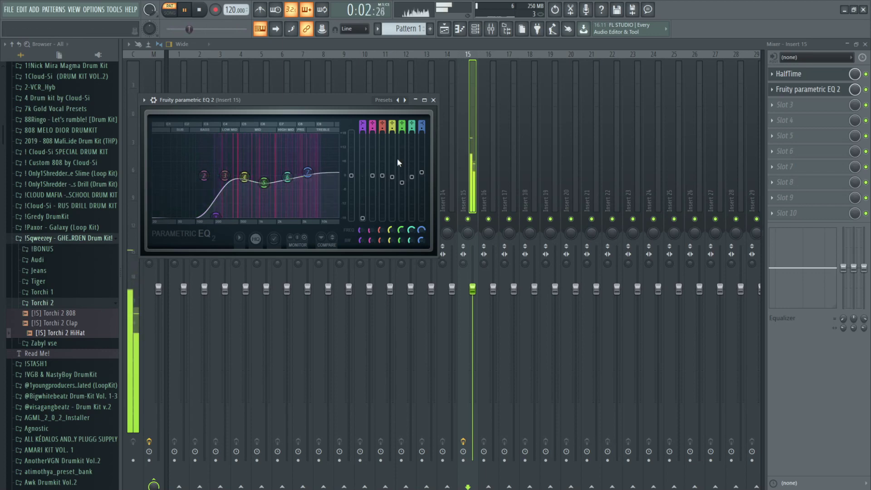
key("space")
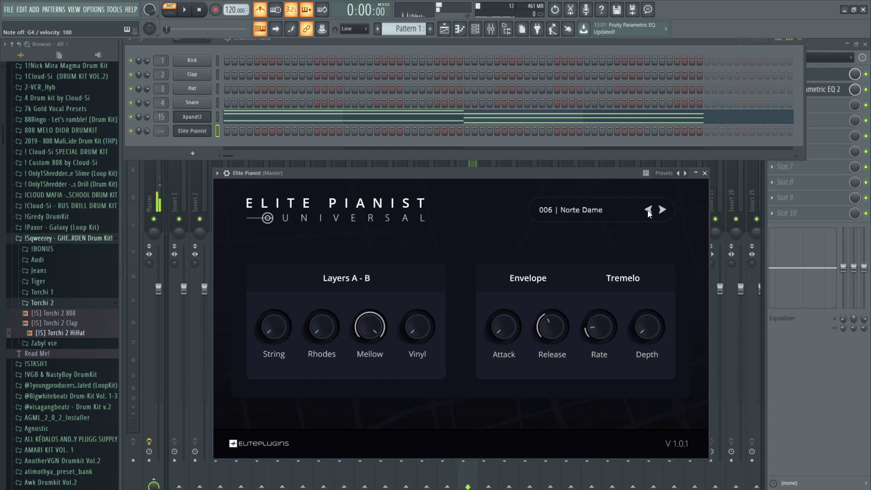
- Open the Elite Pianist piano roll, try a short C6, G6, A#6 run in bar 1, and remove its G6 and A#6 notes
left_click(460, 30)
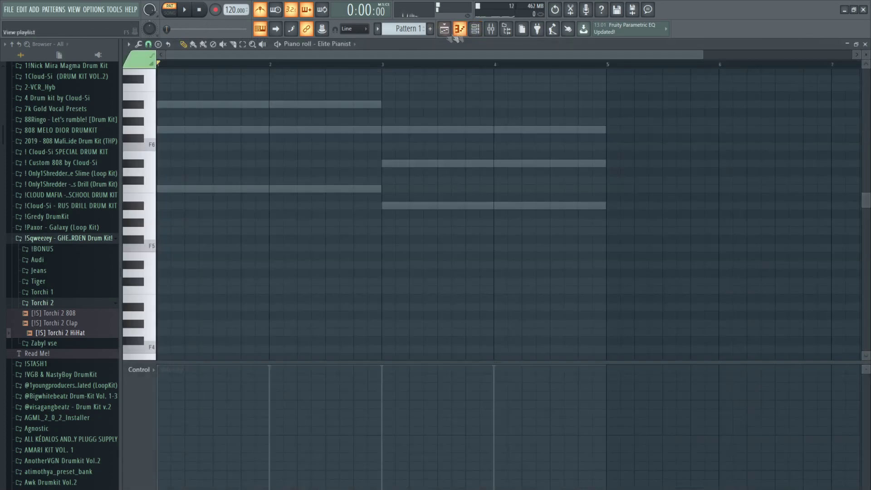
left_click(176, 189)
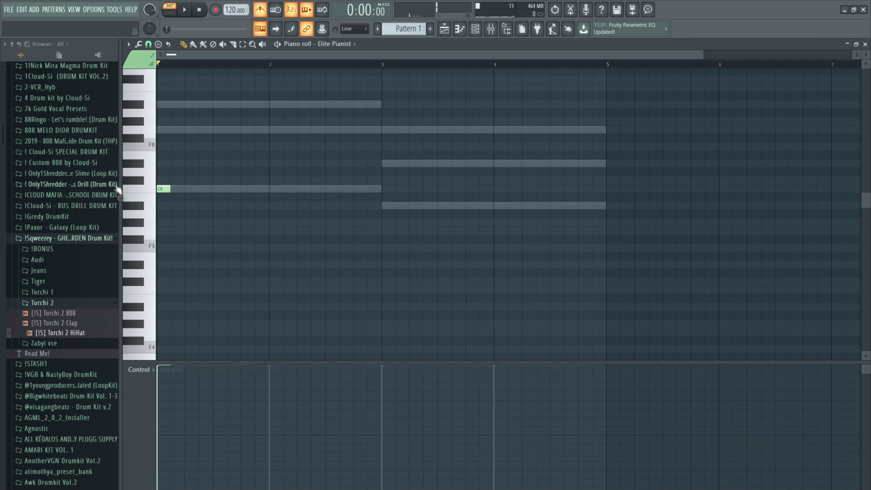
left_click(189, 104)
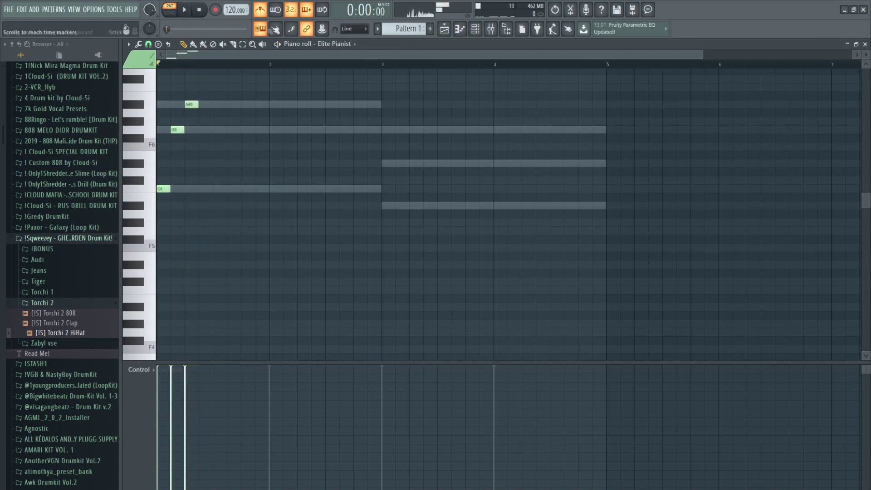
right_click(191, 104)
right_click(177, 130)
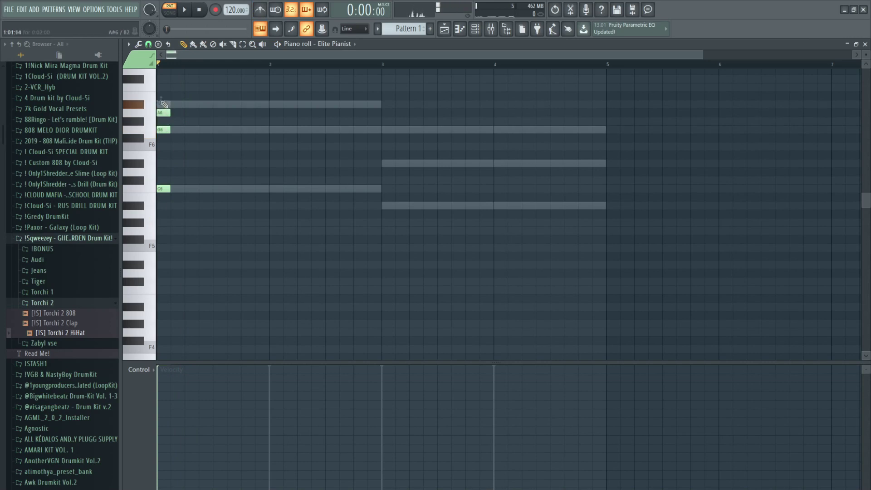
- Place short chords of C6, G6 and A#6 on the first three beats of bar 1
mouse_move(166, 189)
left_mouse_down()
mouse_move(268, 196)
mouse_move(178, 193)
left_mouse_up()
key("ctrl+a")
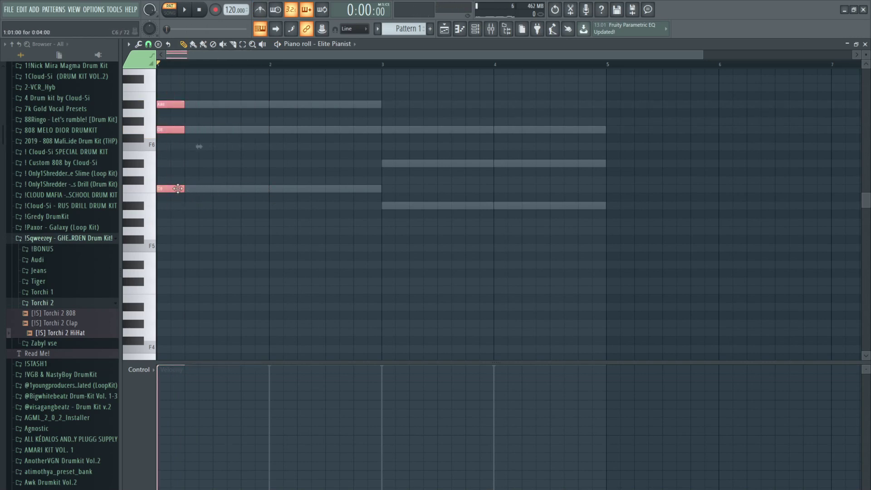
left_click(191, 104)
left_click(219, 105)
left_click(219, 130)
- Transpose the three Elite Pianist chords down one octave and play them
key("ctrl+a")
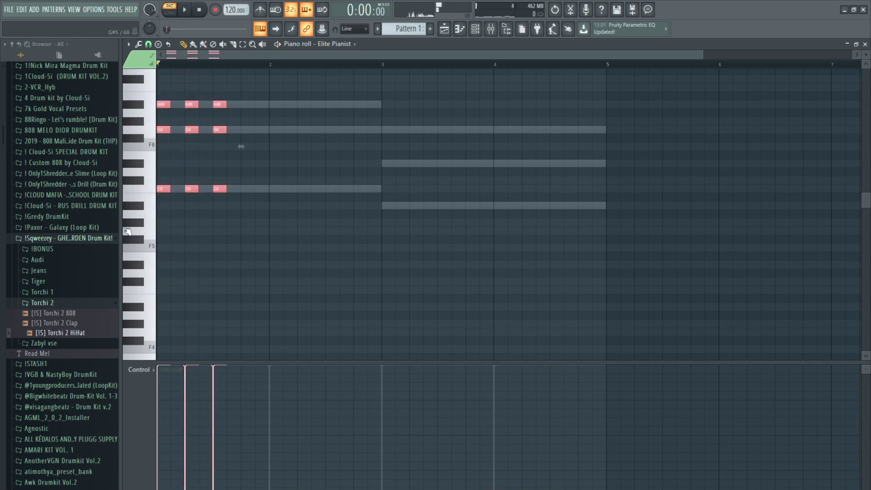
key("ctrl+Down")
key("space")
- Add a fourth short chord of C5, G5 and A#5 to bar 1 and duplicate all four chords into bar 2
left_click(241, 206)
key("space")
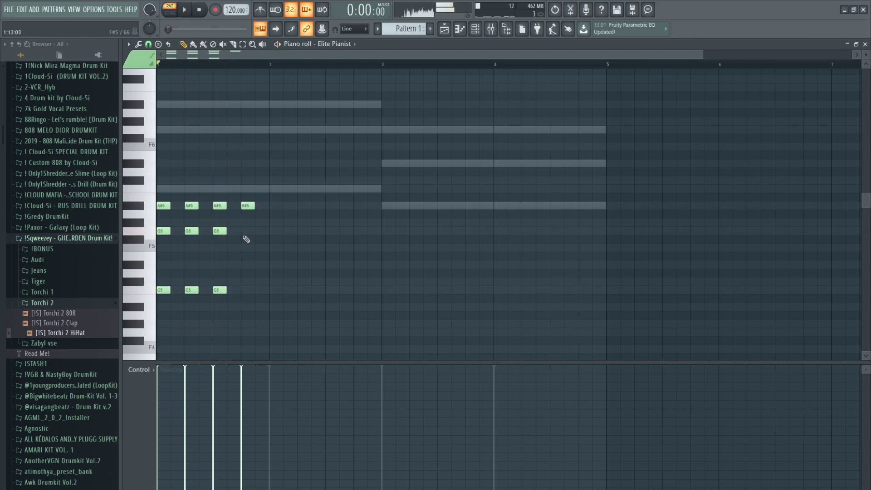
left_click_drag(272, 194, 149, 309)
key("ctrl+b")
key("space")
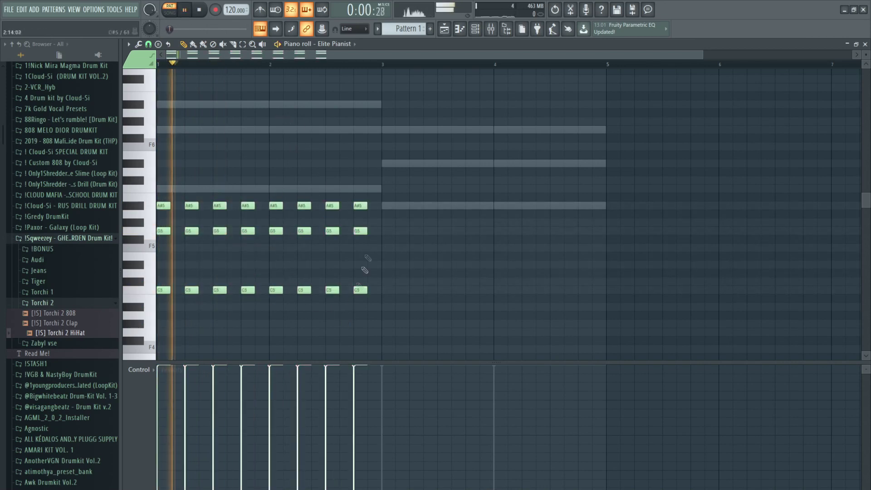
- Place short Elite Pianist chords of A#5, D#6 and G6 on all four beats of bar 3
left_click(388, 205)
left_click(402, 206)
right_click(401, 205)
left_click(388, 163)
left_click(388, 129)
left_click(416, 129)
left_click(416, 163)
left_click(416, 206)
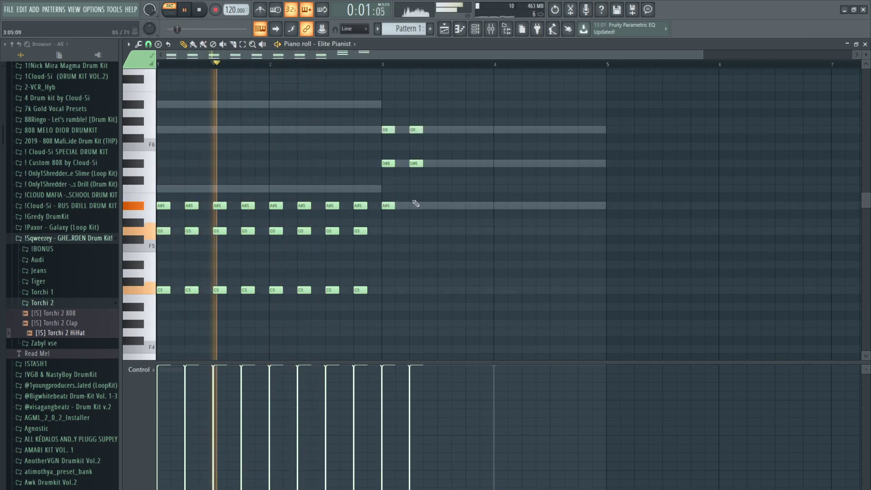
left_click(444, 130)
left_click(444, 163)
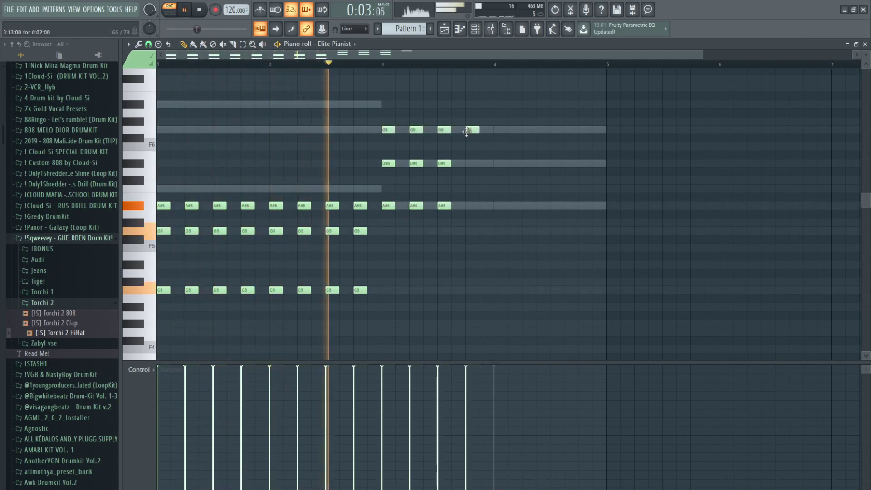
key("space")
left_click(444, 206)
left_click(472, 129)
left_click(472, 206)
- Transpose the bar 3 chords down to A#4, D#5 and G5 and duplicate them into bar 4
left_click_drag(482, 120, 382, 258)
key("ctrl+Down")
key("space")
key("ctrl+d")
left_click(484, 265)
left_click_drag(501, 204, 388, 338)
key("ctrl+b")
key("ctrl+d")
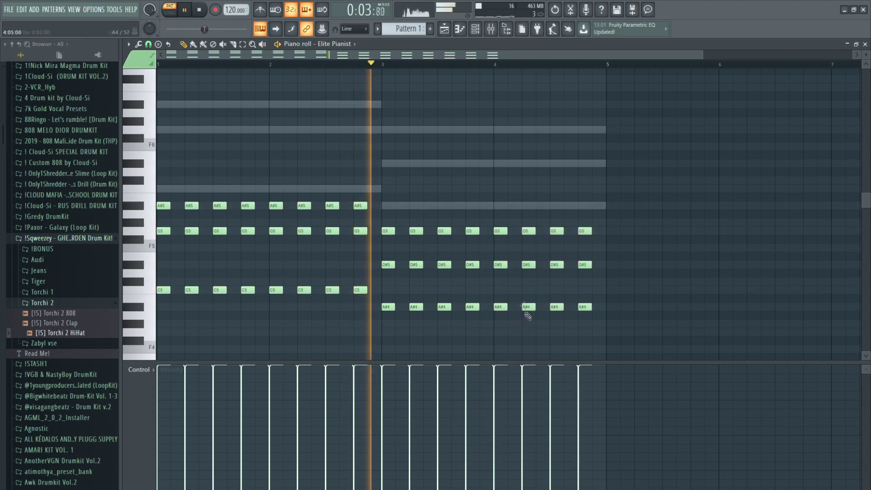
- Audition the Elite Pianist presets from 005 Moonlight onward during playback and choose 020 Umbra Gloom
key("F6")
left_click(201, 132)
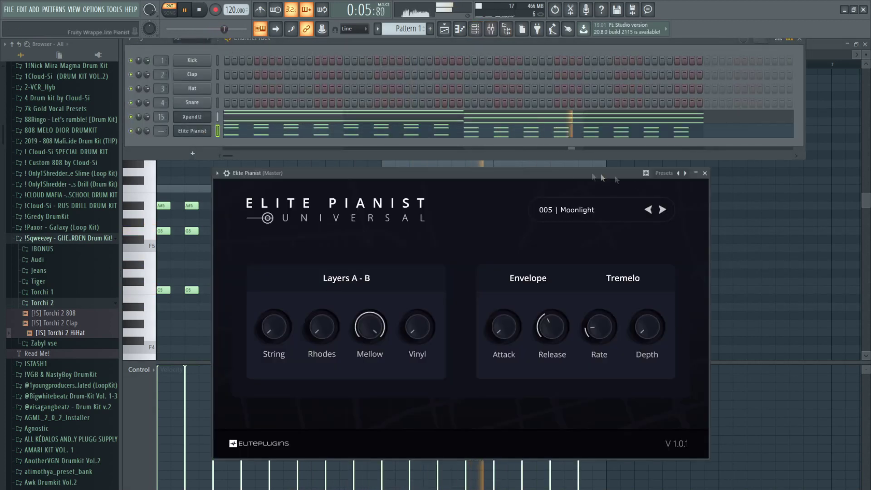
left_click(663, 210)
left_click(662, 210)
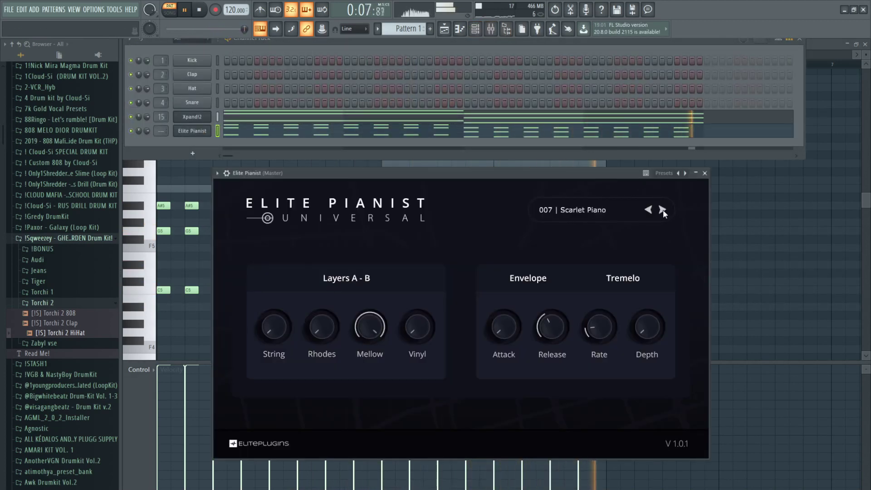
left_click(663, 210)
left_click(663, 209)
left_click(663, 210)
left_click(663, 210)
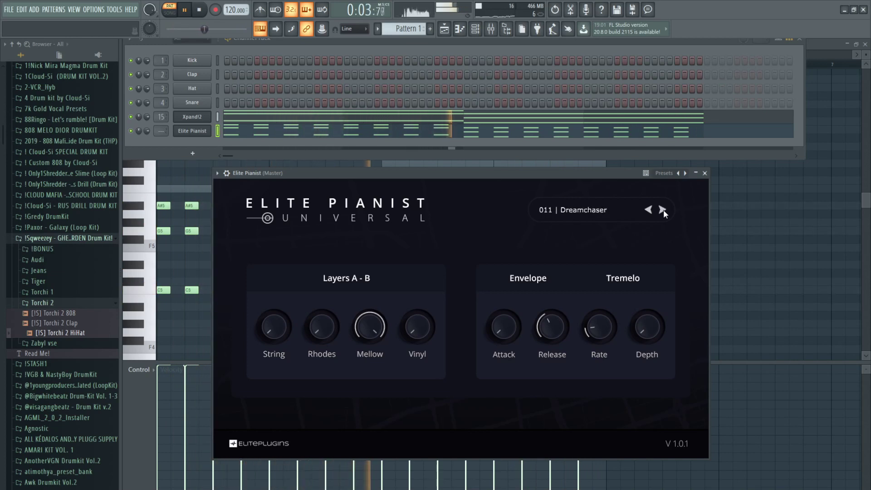
left_click(663, 210)
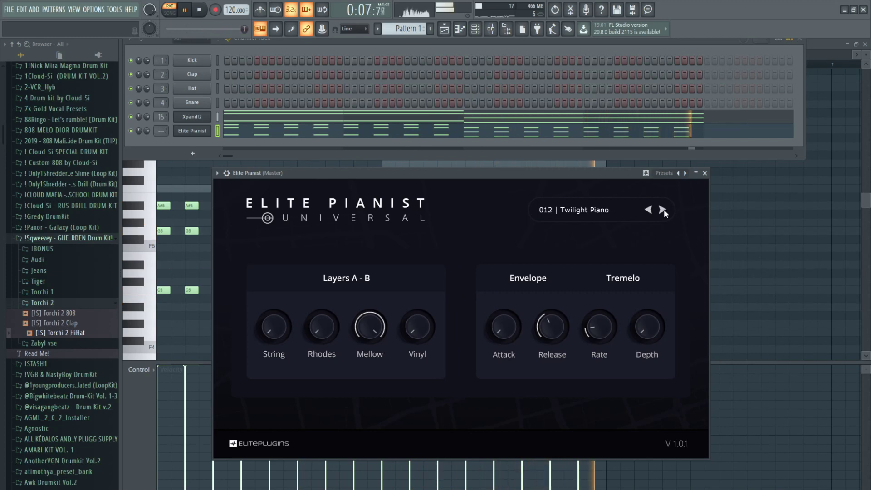
left_click(665, 210)
left_click(663, 210)
left_click(662, 209)
left_click(663, 209)
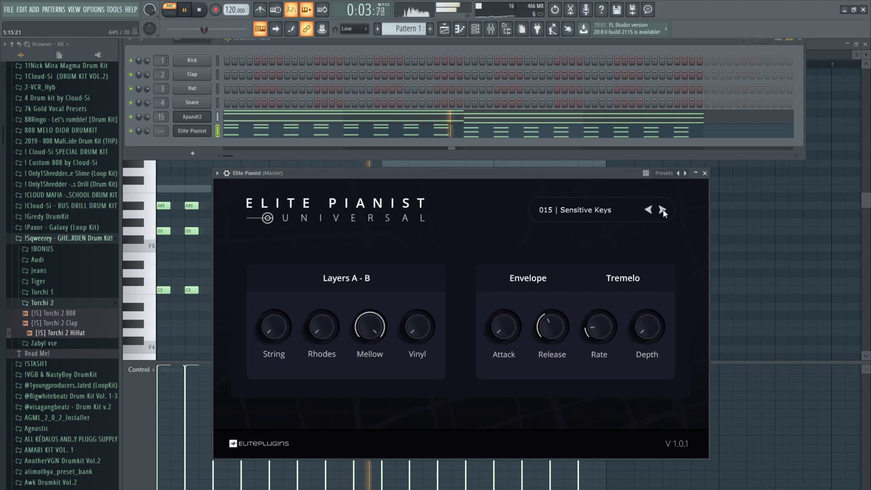
left_click(663, 208)
left_click(662, 208)
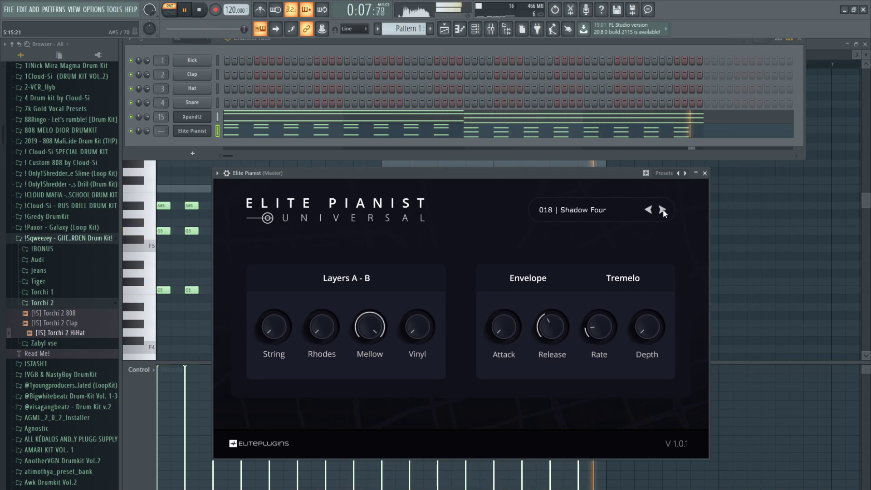
left_click(663, 209)
left_click(663, 209)
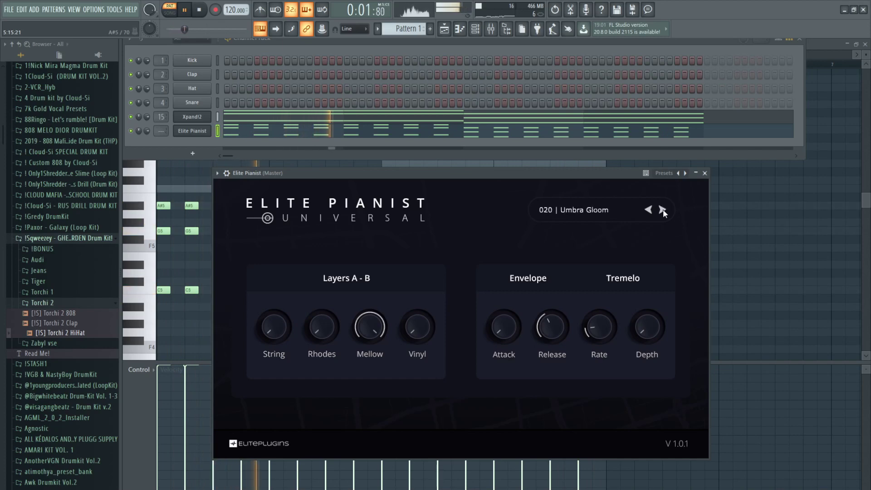
- Stop playback and move all Elite Pianist notes into a new Pattern 2
key("F7")
key("space")
key("ctrl+a")
key("F4")
scroll(404, 28, "up", 1)
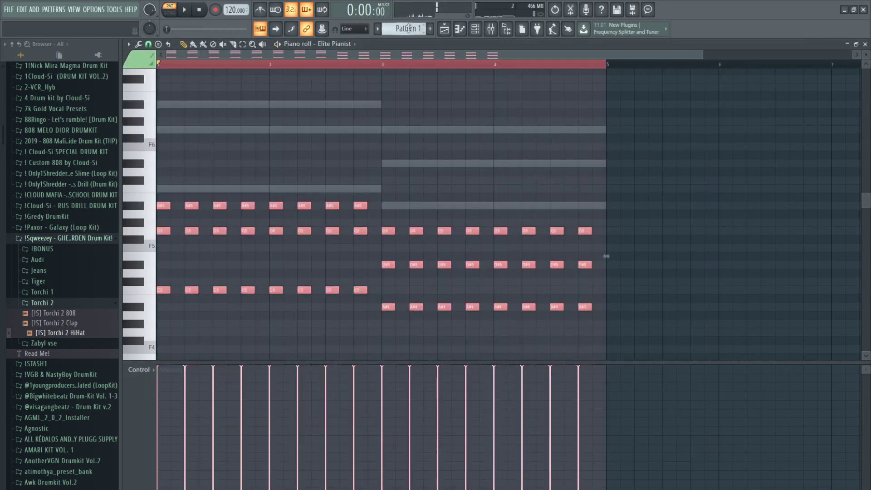
- Place Pattern 2 at bar 1 of Track 8, delete the Pattern 1 clip from Track 9, and play in song mode
left_click(444, 29)
left_click(284, 265)
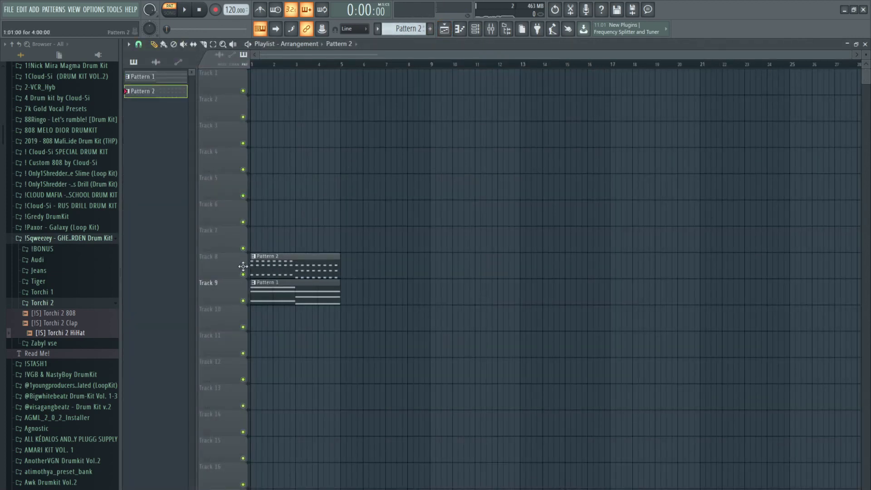
right_click(285, 290)
key("space")
left_click(169, 12)
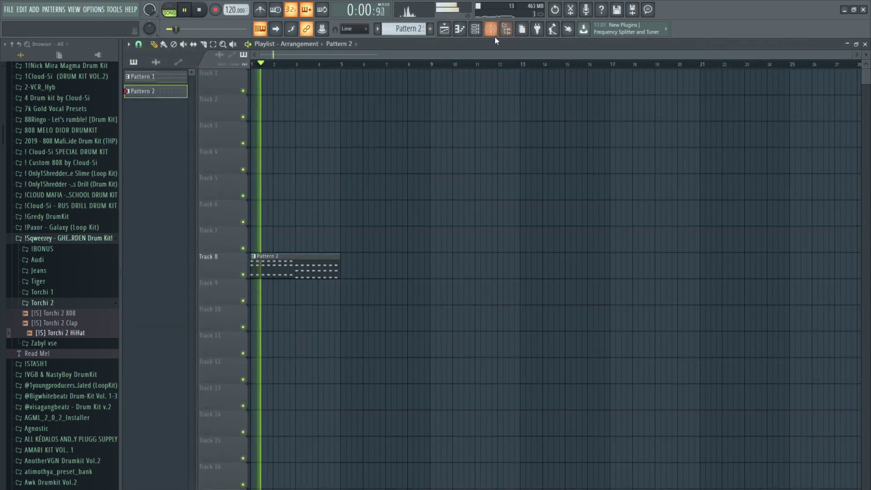
- Consolidate the Pattern 2 clip into audio and delete the muted original clip from Track 9
key("ctrl+a")
key("space")
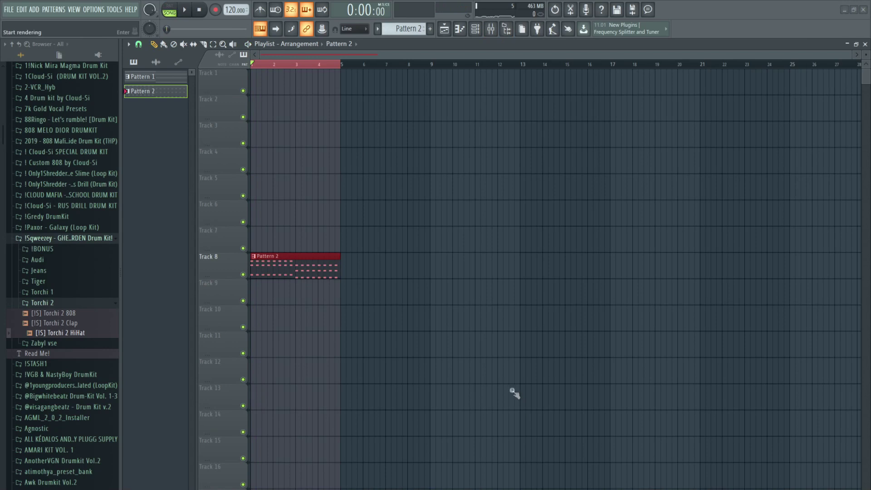
key("ctrl+alt+c")
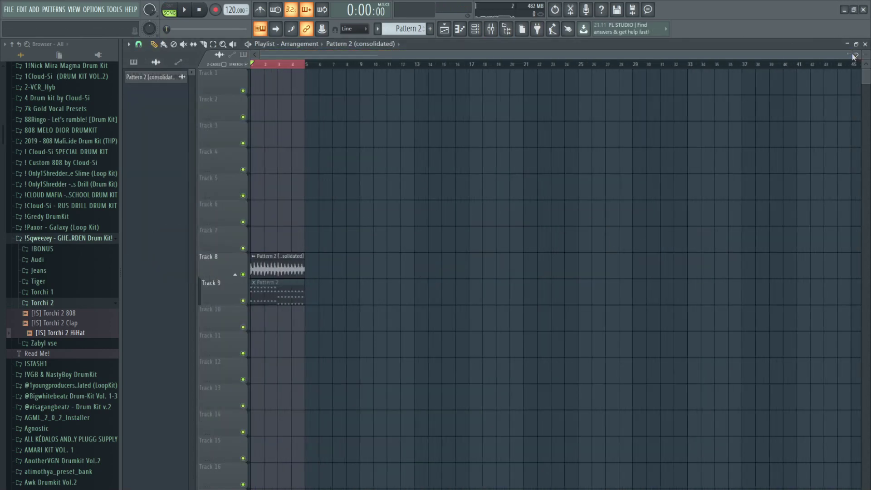
scroll(420, 273, "up", 4)
right_click(423, 301)
- Reverse the consolidated Pattern 2 audio clip and play it back
double_click(400, 268)
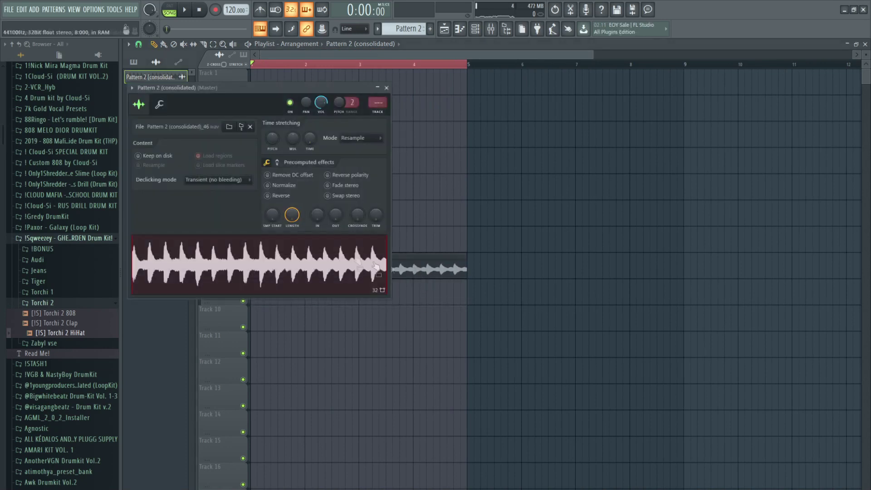
left_click(386, 88)
key("space")
double_click(399, 267)
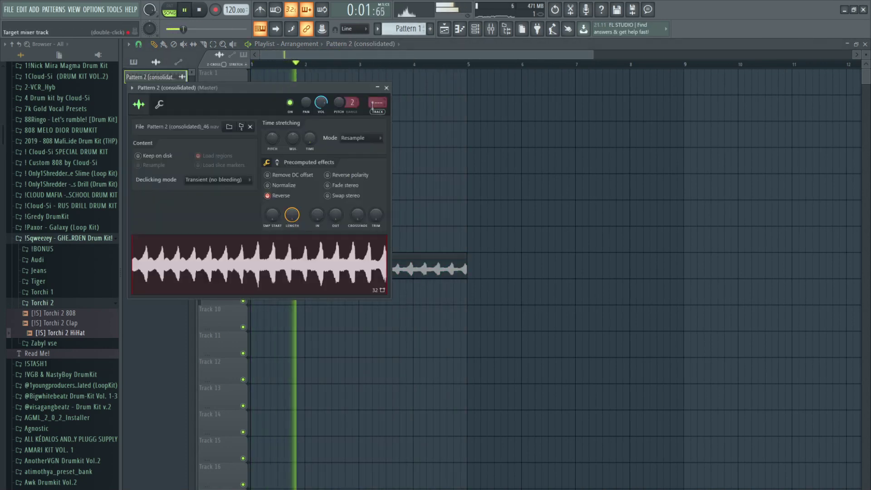
- Route the reversed clip to mixer Insert 16 and add Fruity parametric EQ 2, cutting the lows and slightly dipping the mids and highs
left_click(490, 31)
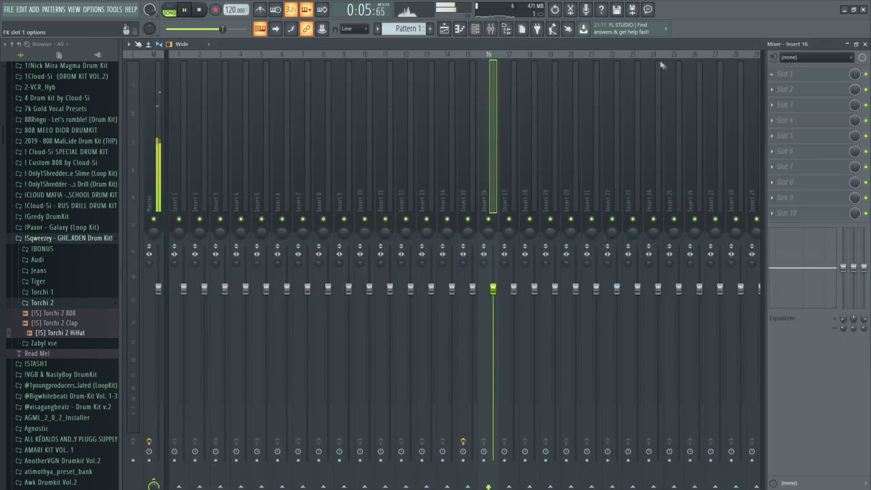
left_click_drag(189, 189, 222, 228)
left_click_drag(236, 187, 260, 200)
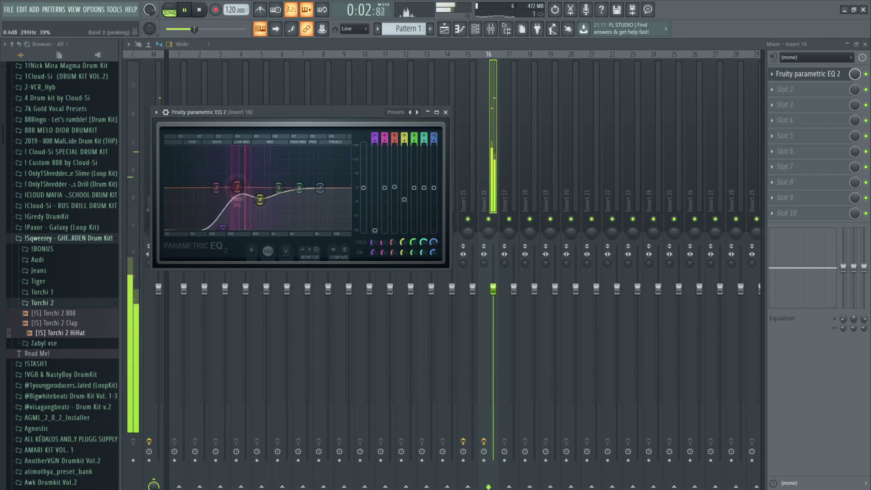
left_click_drag(320, 187, 299, 194)
left_click_drag(222, 228, 224, 228)
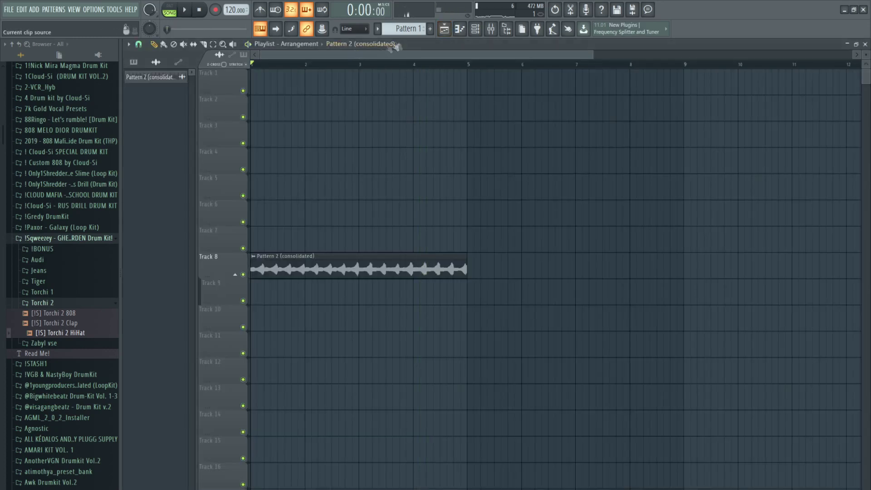
- Place Pattern 1 on Track 9 under the reversed clip and compare the Insert 15 and Insert 16 levels during playback
left_click_drag(262, 271, 262, 299)
right_click(352, 284)
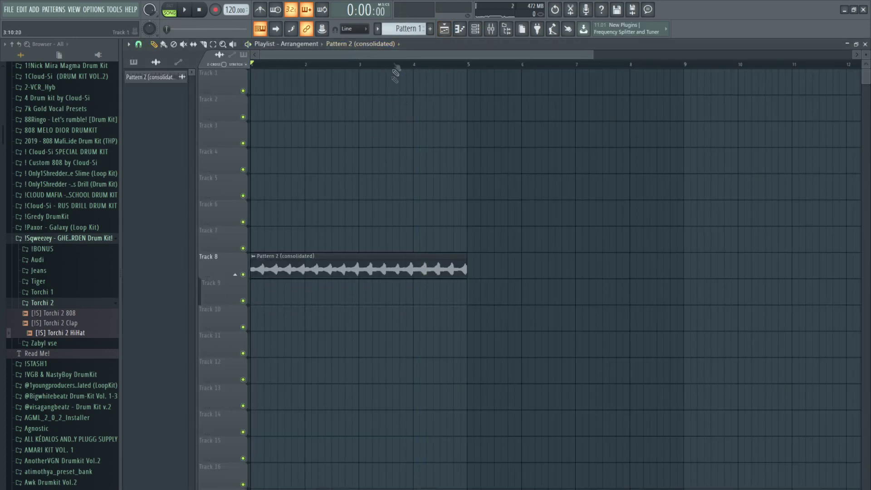
left_click(297, 287)
key("space")
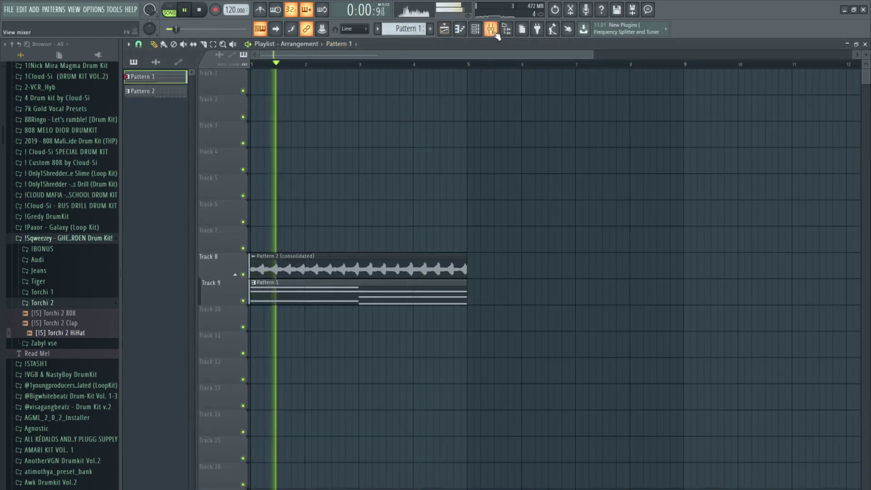
key("F9")
left_click(468, 138)
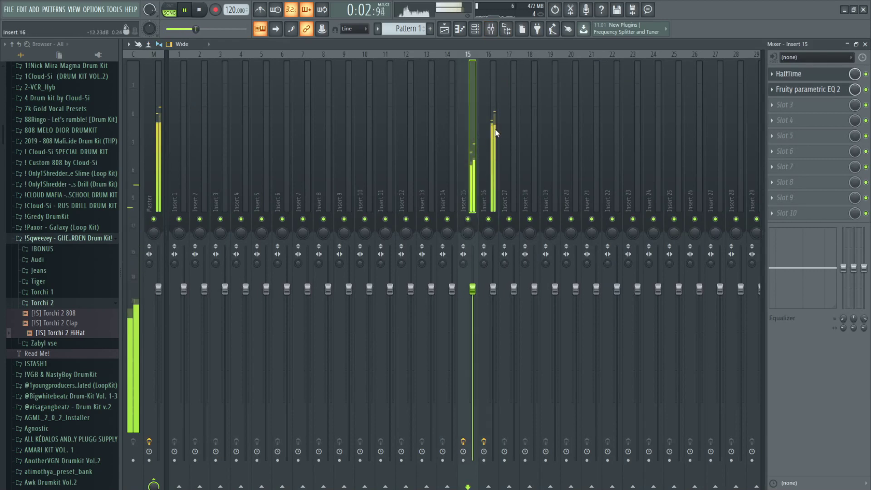
left_click(495, 170)
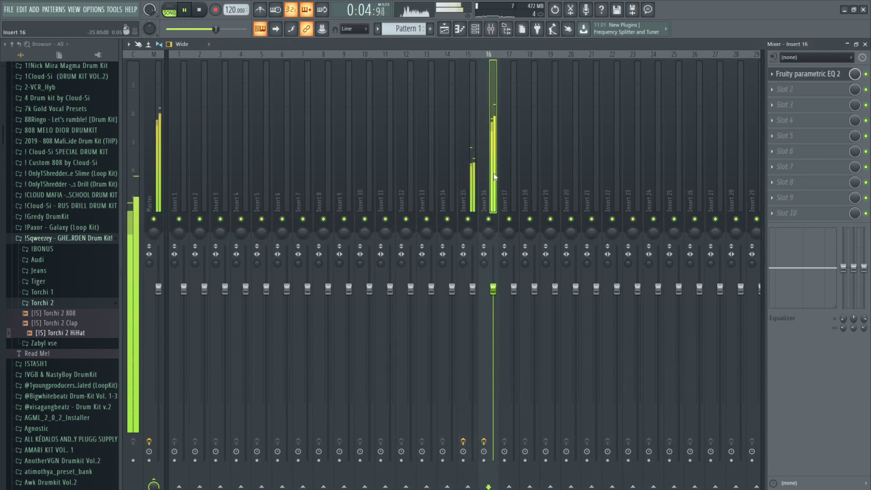
left_click(469, 170)
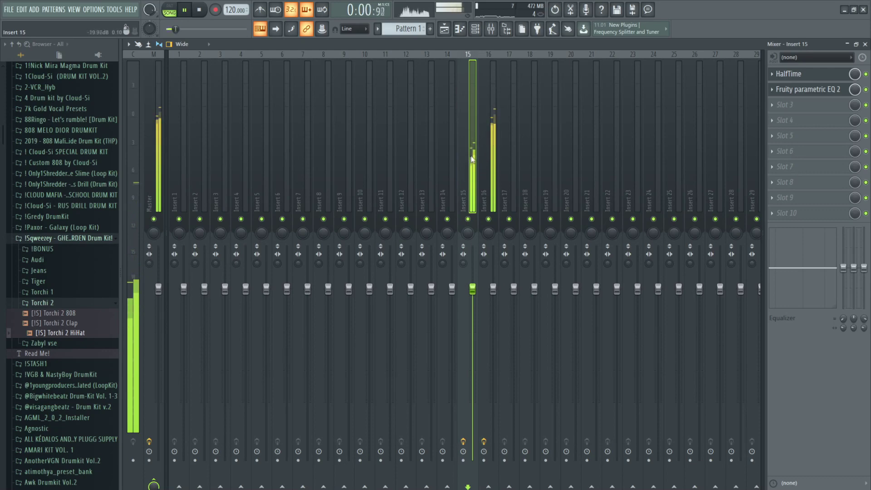
- Split the reversed Pattern 2 clip at bar 3, swap its two halves on Track 8, and play the arrangement
left_click(445, 33)
key("space")
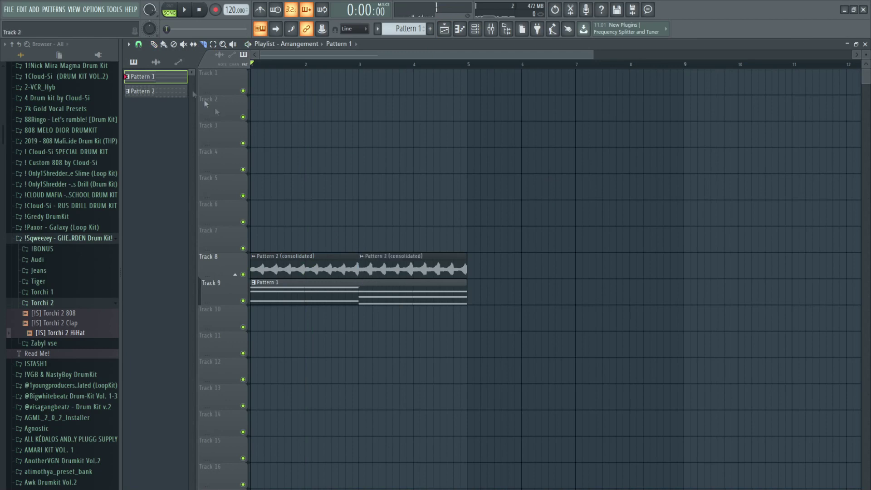
left_click_drag(311, 264, 381, 223)
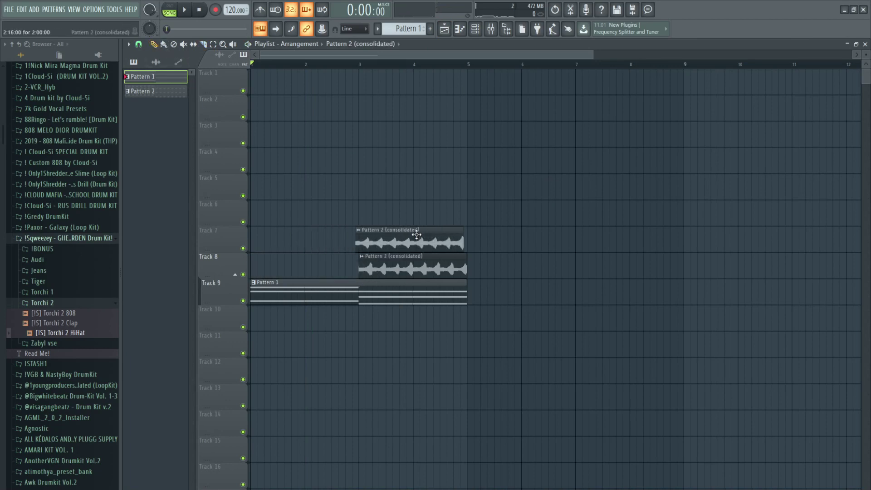
key("ctrl+z")
key("space")
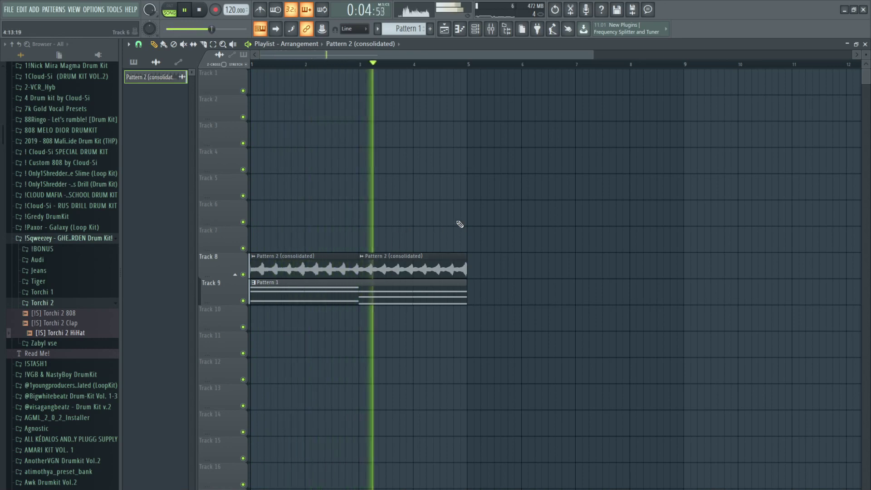
- Rebalance the two melody layers by lowering the Insert 15 fader slightly and adjusting the Insert 16 fader
left_click(490, 30)
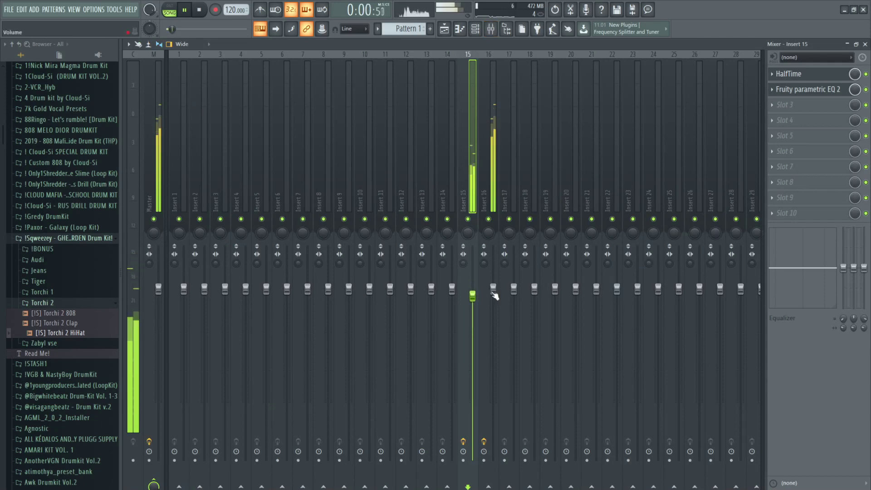
left_click_drag(493, 293, 492, 276)
- Stop playback, create an empty Pattern 3 spanning bars 1 to 4 on Track 7, and show its channels
left_click(443, 30)
key("space")
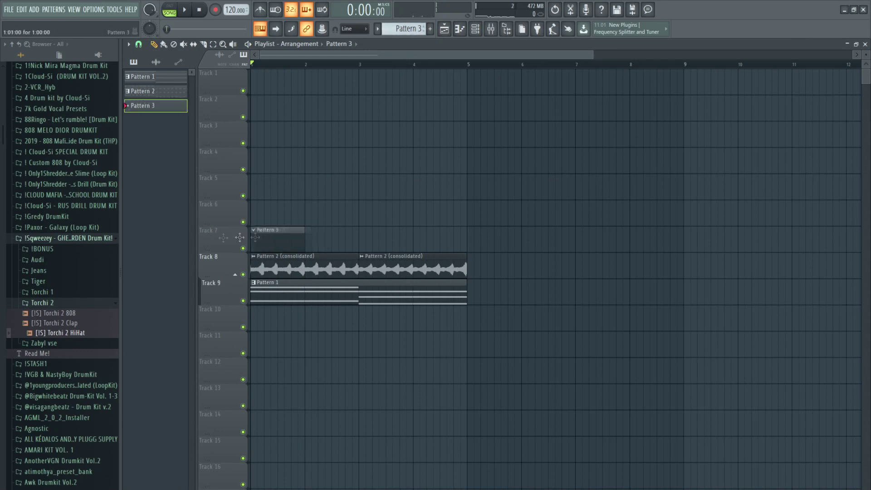
left_click(479, 34)
- Browse the drum kit's Audi and Jeans folders and add the Jeans Clap sample as a new channel
left_click(37, 259)
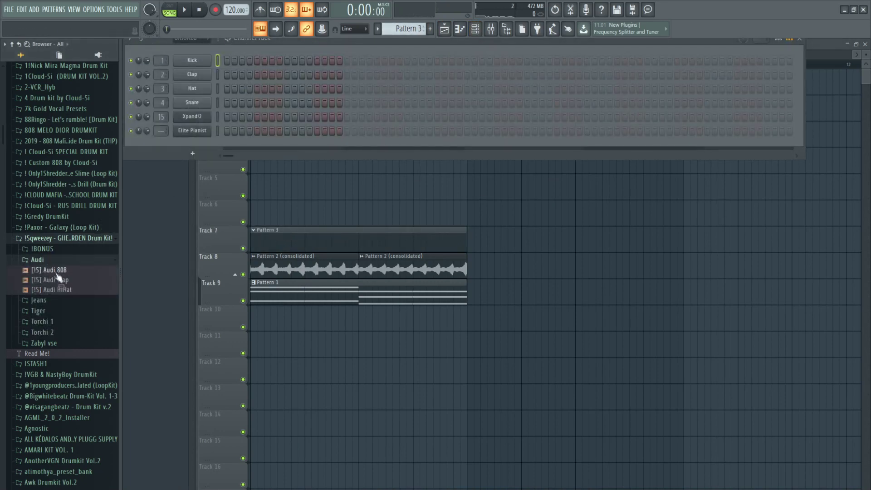
left_click(38, 260)
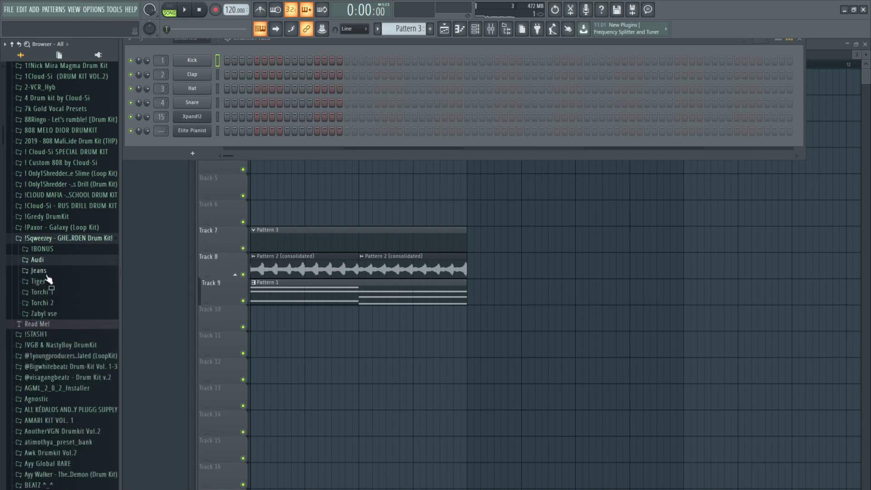
left_click(43, 270)
left_click_drag(194, 151, 214, 145)
- Place a C5 Jeans Clap note on beat 3 of bar 1, duplicate it into bars 2 to 4, and play
key("F7")
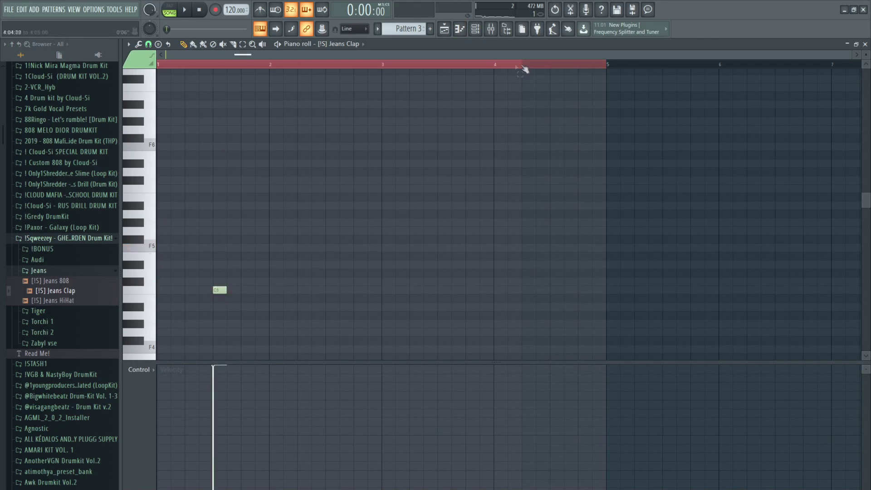
key("ctrl+b")
key("ctrl+b")
key("ctrl+b")
key("space")
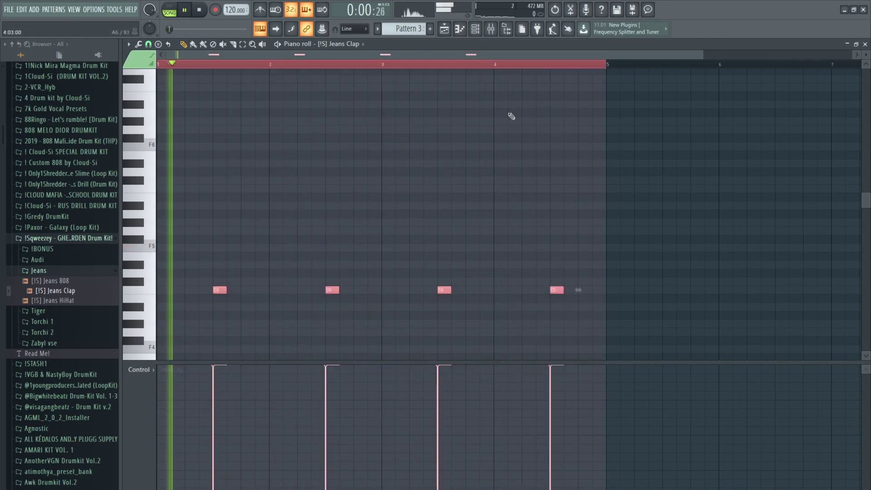
left_click(475, 29)
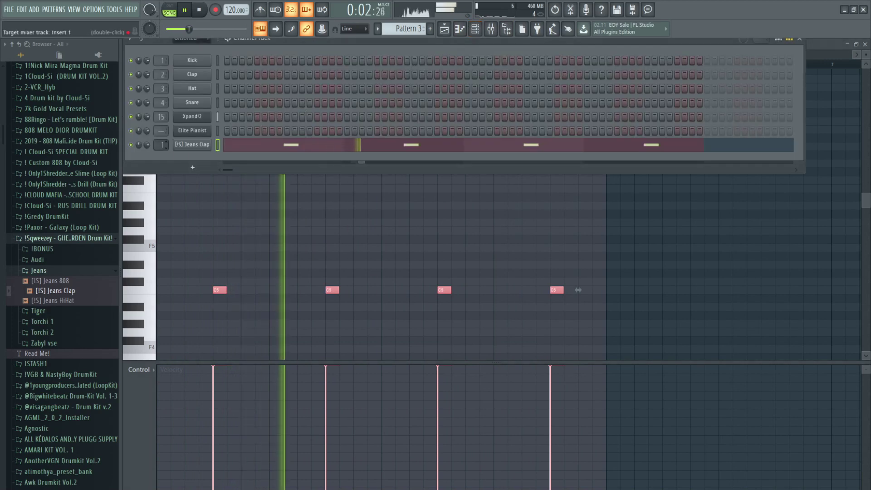
- Lower the Insert 15 mixer fader and set the A1StereoControl stereo width on Insert 16 to 133%
left_click(491, 29)
left_click_drag(468, 290, 469, 296)
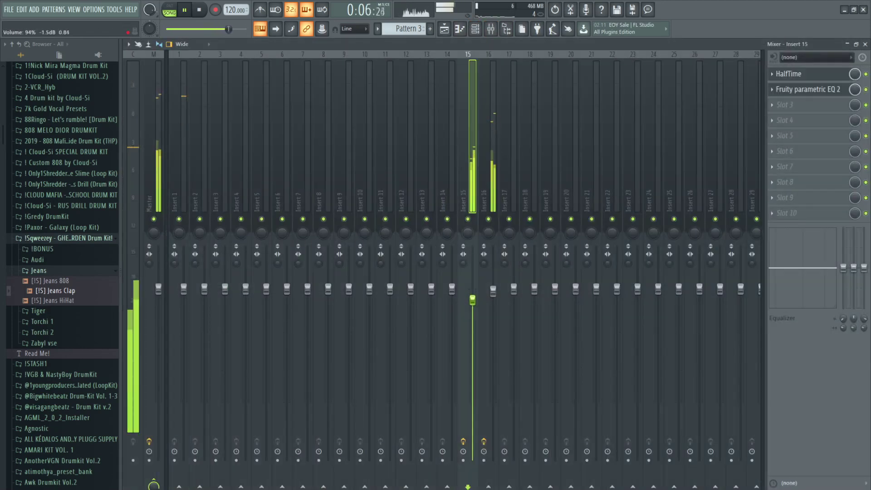
left_click(491, 172)
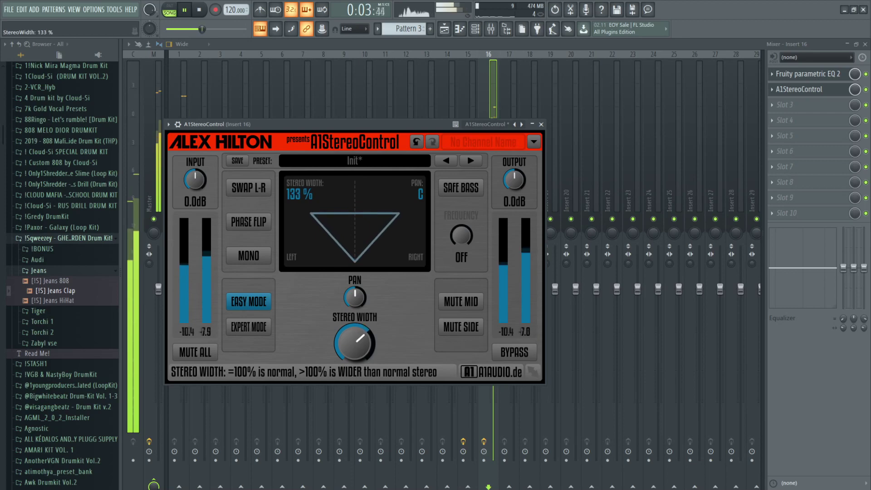
left_click(540, 124)
- Lower the Insert 15 and Insert 16 faders slightly and pull down band 4 in Insert 16's Fruity parametric EQ 2
left_click_drag(470, 307, 469, 314)
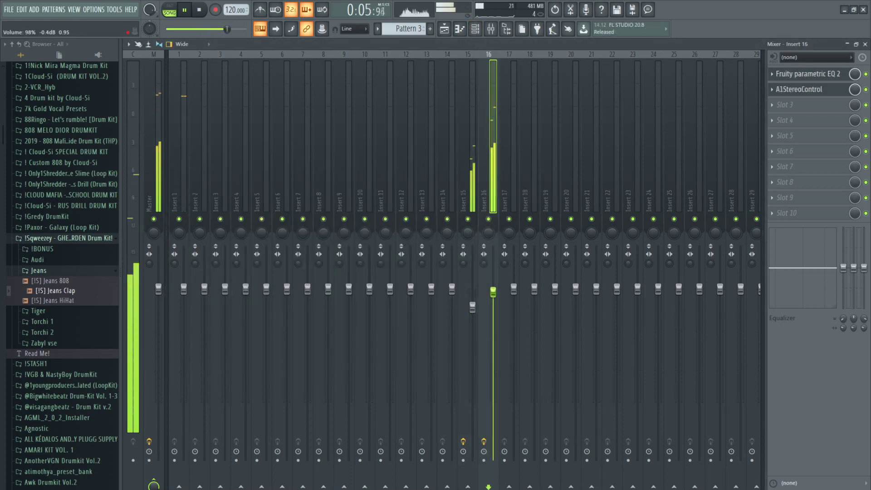
left_click(813, 75)
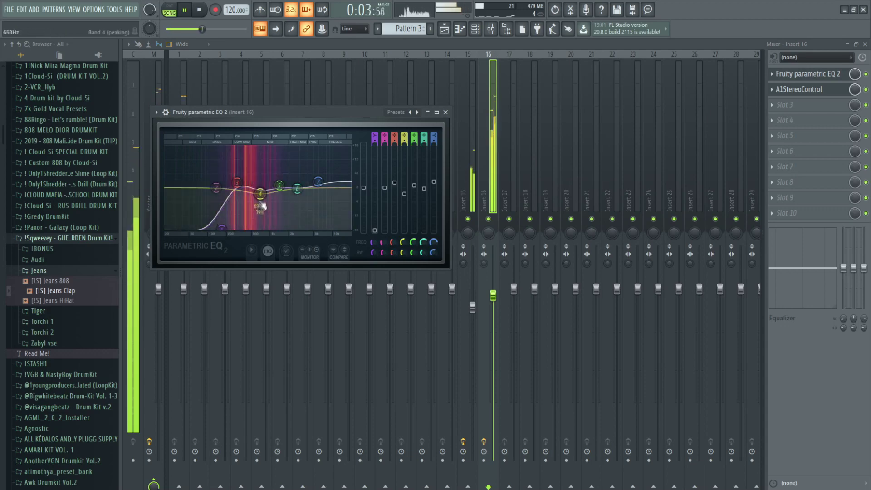
left_click_drag(264, 199, 263, 202)
- Stop playback, return to the channel rack, and audition samples in the current drum kit's folders, including BONUS, Torchi 1 and Jeans
key("F5")
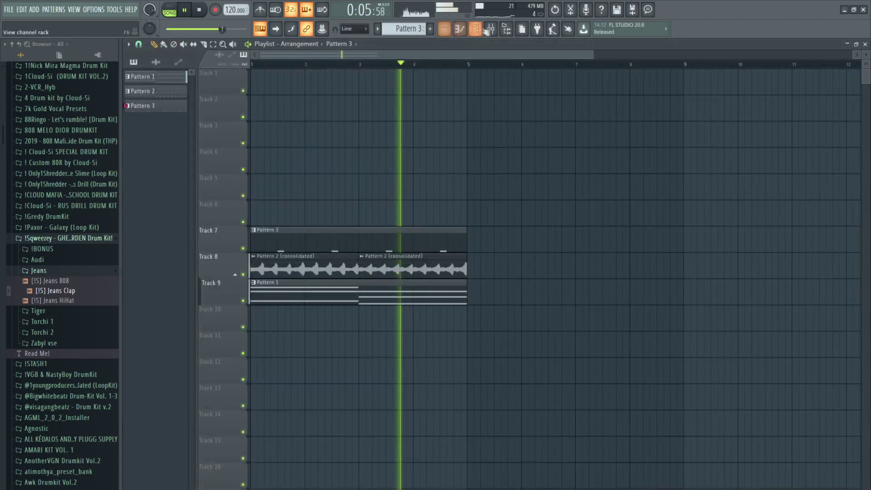
key("F6")
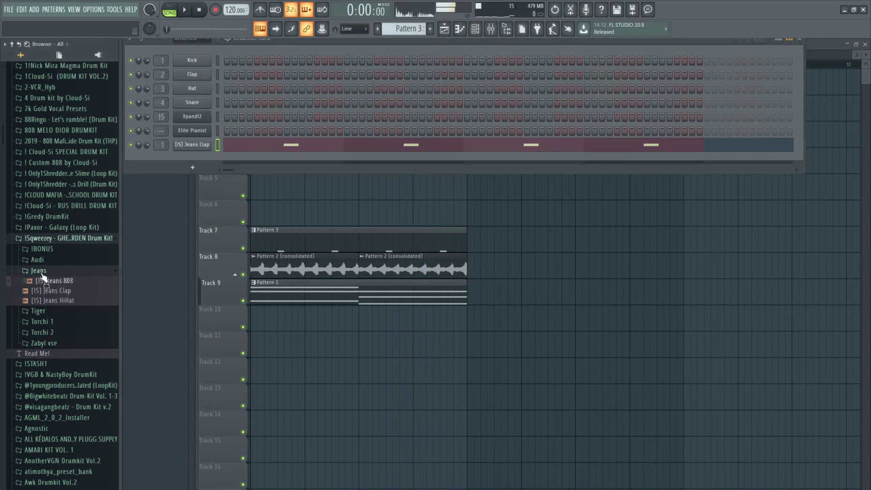
left_click(39, 260)
left_click(42, 249)
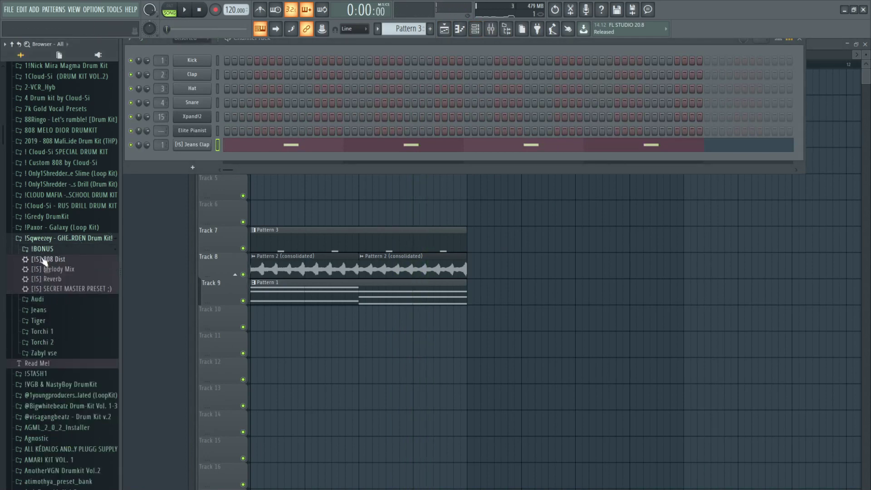
left_click(42, 250)
left_click(41, 292)
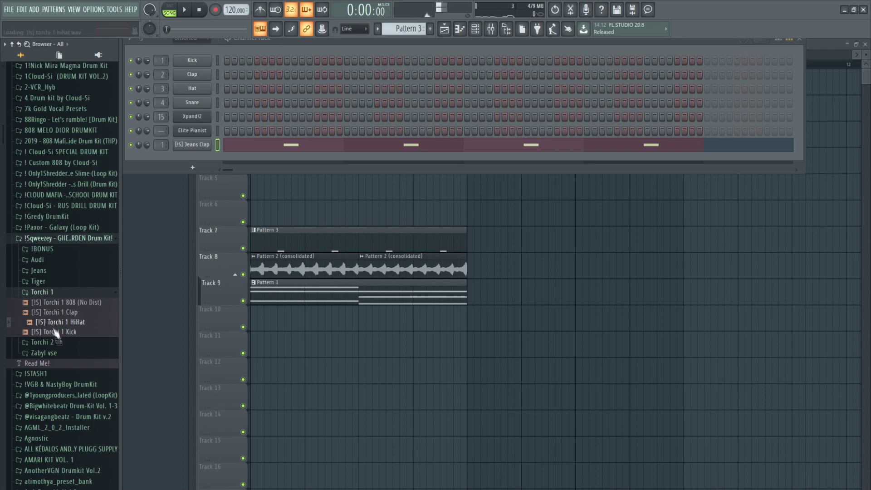
left_click(51, 342)
left_click(44, 302)
left_click(38, 339)
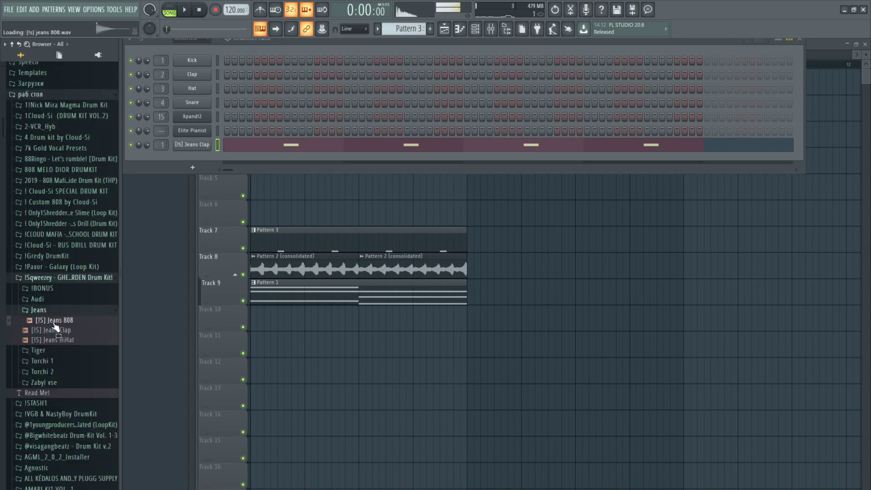
- Replace the Jeans Clap with [PBS] Clap ( Galaxy ) from the Polo Boy Shawty Vol.2 drum kit and play the beat
scroll(54, 291, "down", 20)
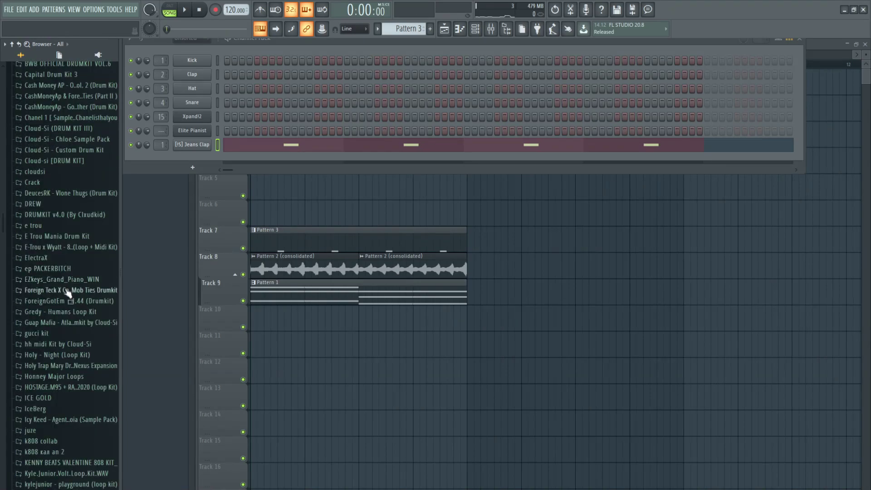
scroll(63, 295, "down", 5)
scroll(68, 253, "up", 10)
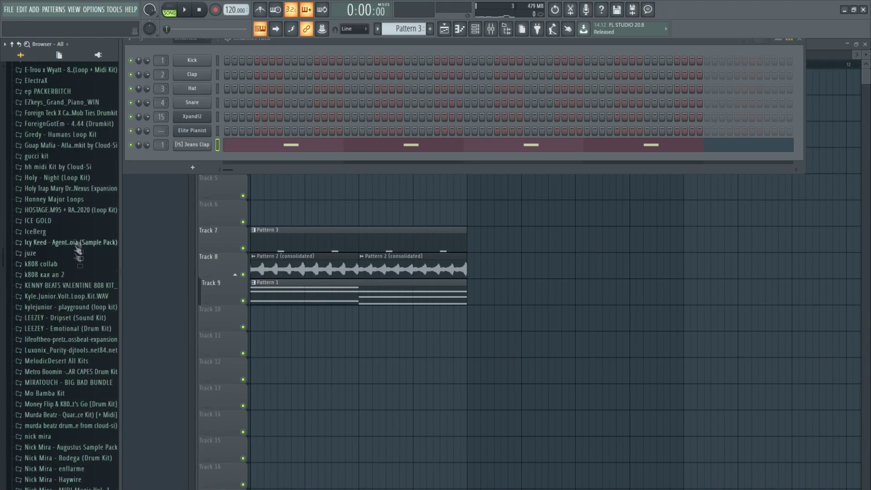
scroll(71, 219, "up", 3)
scroll(70, 218, "down", 8)
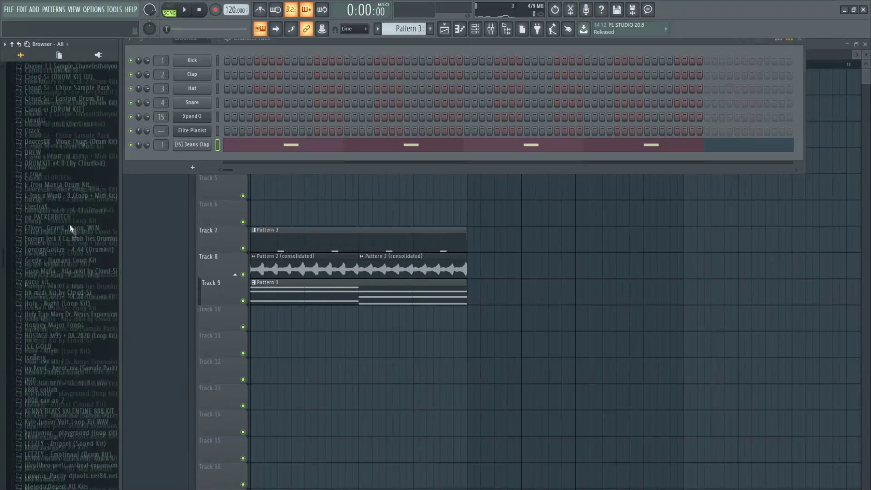
scroll(57, 173, "down", 5)
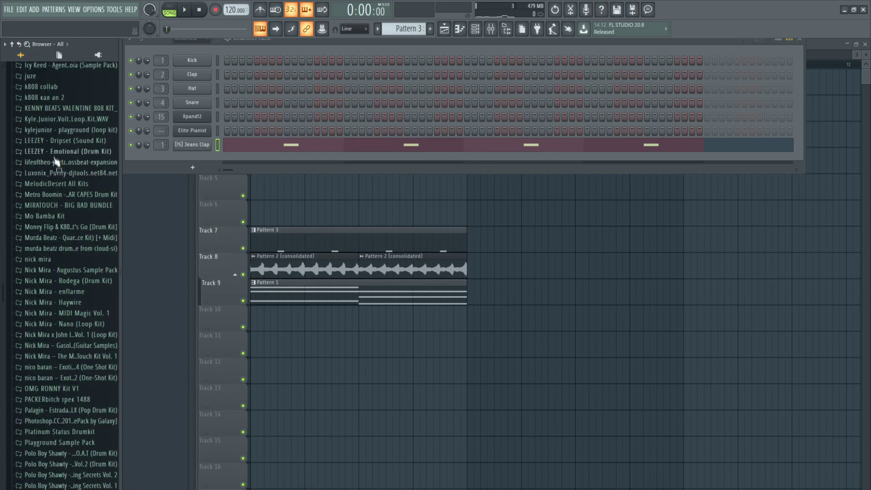
left_click(97, 456)
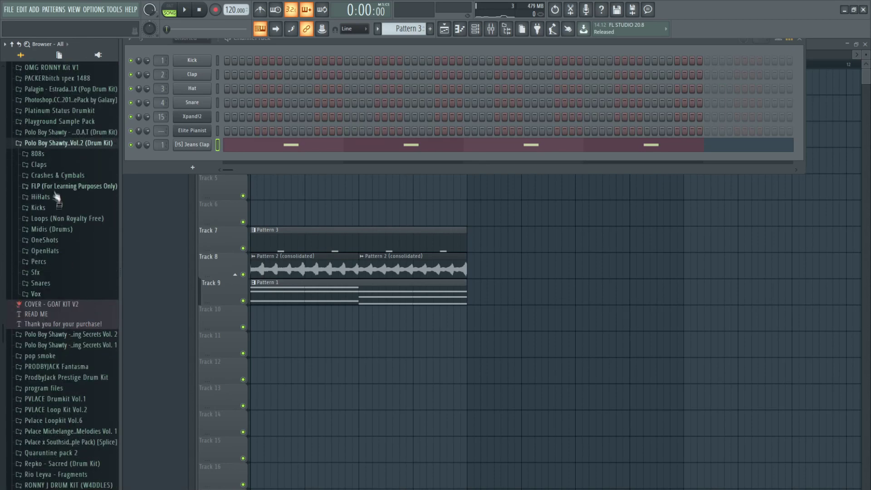
left_click(52, 178)
left_click(57, 148)
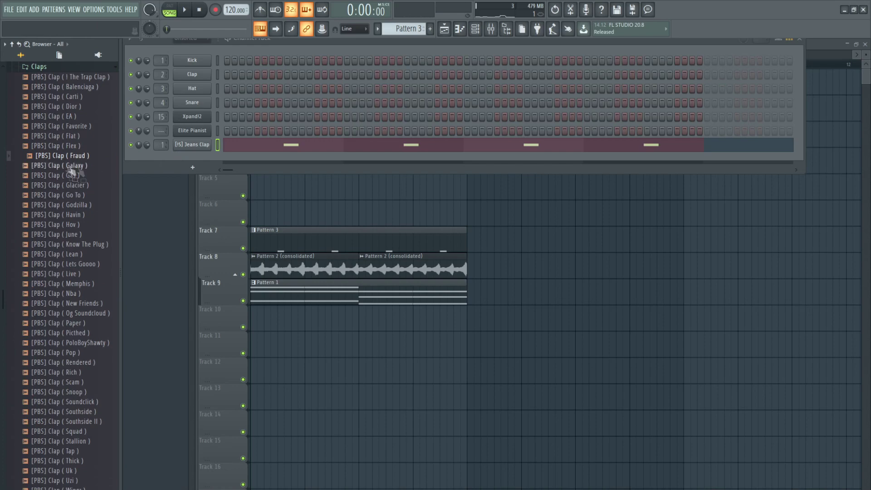
left_click_drag(92, 165, 192, 144)
key("space")
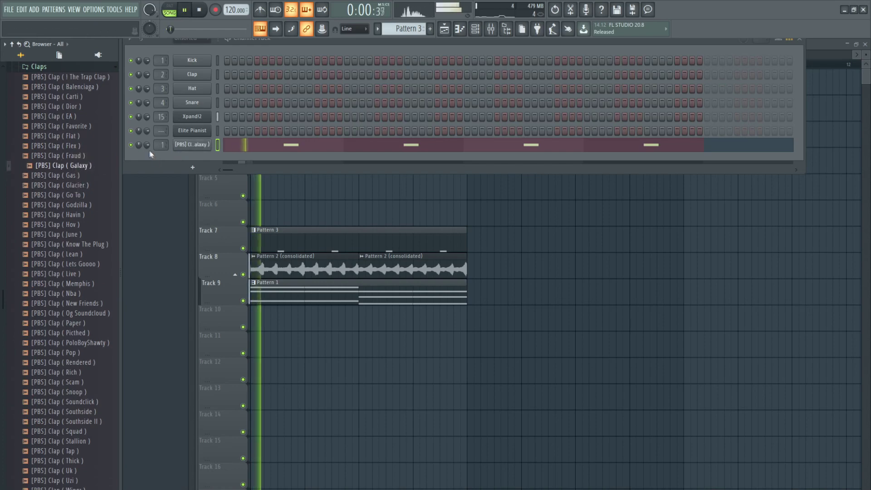
- Stop playback, audition the same kit's HiHats folder, and add [PBS] HiHat ( King Kong ) as a new channel
scroll(52, 172, "up", 4)
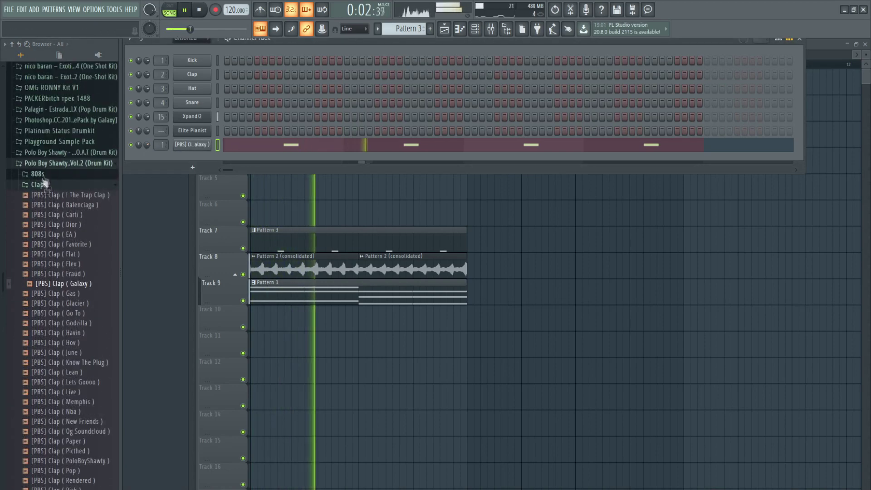
left_click(40, 185)
key("space")
left_click(43, 220)
left_click(61, 234)
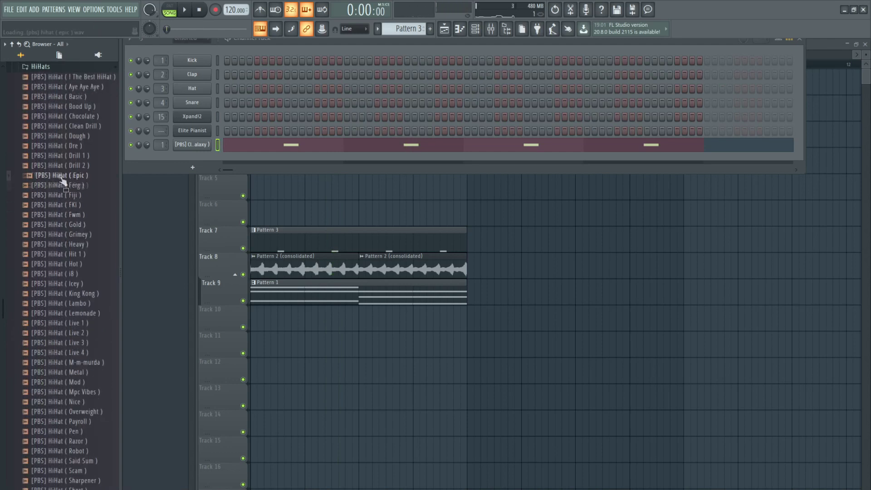
scroll(68, 184, "down", 6)
left_click(62, 137)
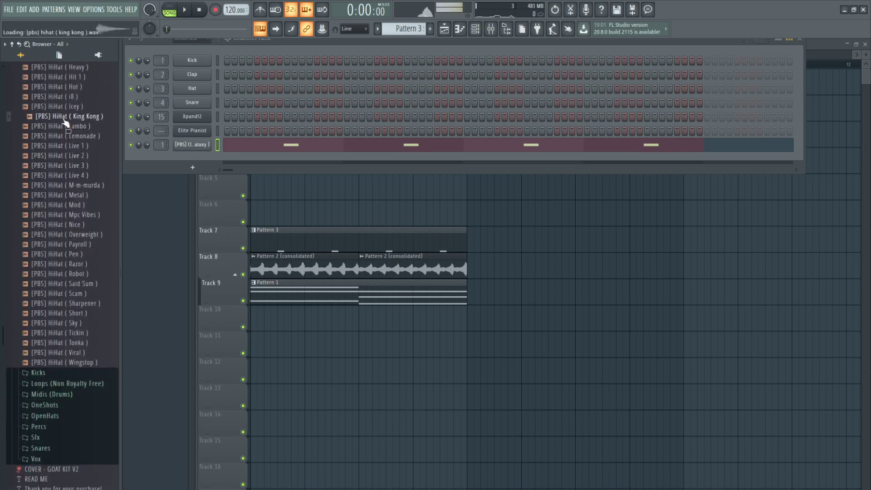
left_click_drag(197, 160, 193, 144)
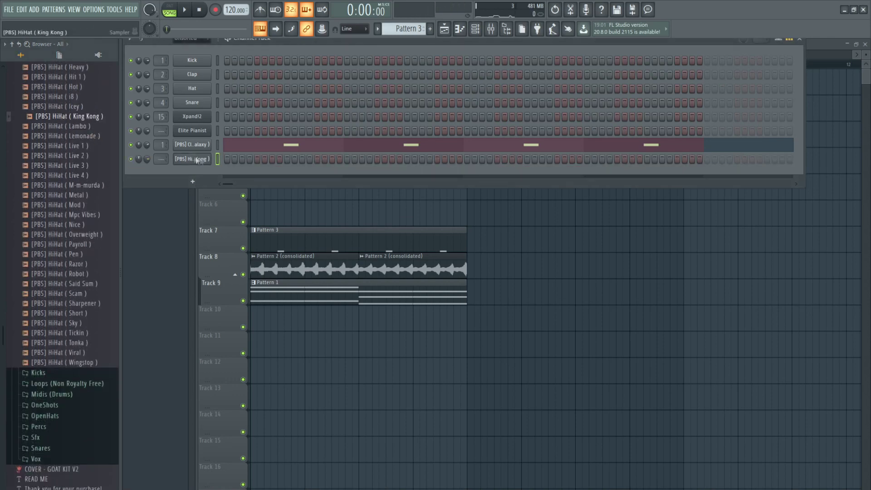
- Place eighth-note C5 King Kong hi-hats on beats 1, 1.5, 2.5, 4 and 4.5 of bar 1 and beat 1 of bar 2
left_click(226, 144)
left_click(165, 290)
key("space")
left_click(186, 291)
left_click_drag(185, 290, 171, 290)
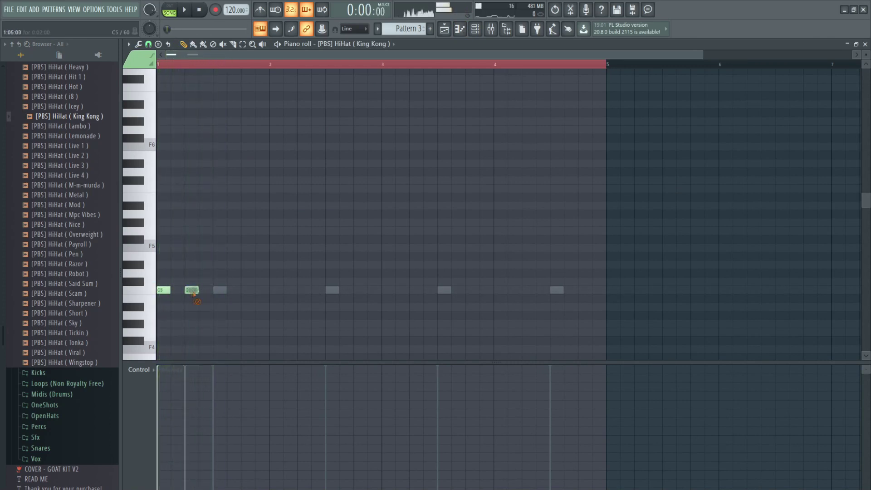
left_click(205, 290)
left_click(245, 290)
left_click(257, 291)
key("space")
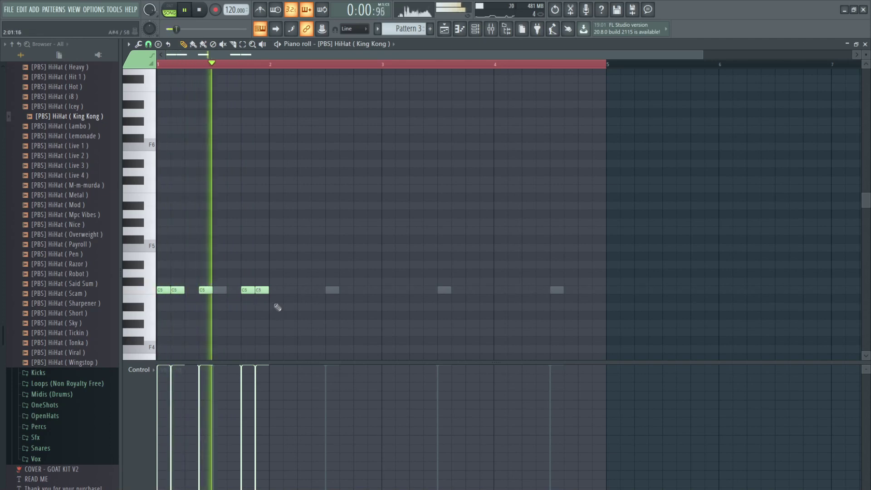
left_click(276, 290)
key("space")
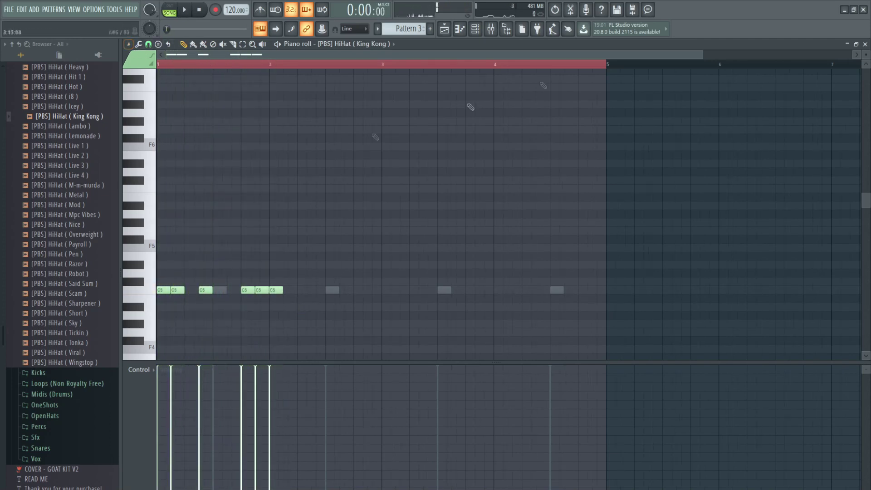
- Build a rising roll of short A4, A#4, B4 and C5 hi-hats before bar 1's last eighth, replacing the beat 4 note
left_click_drag(709, 55, 424, 54)
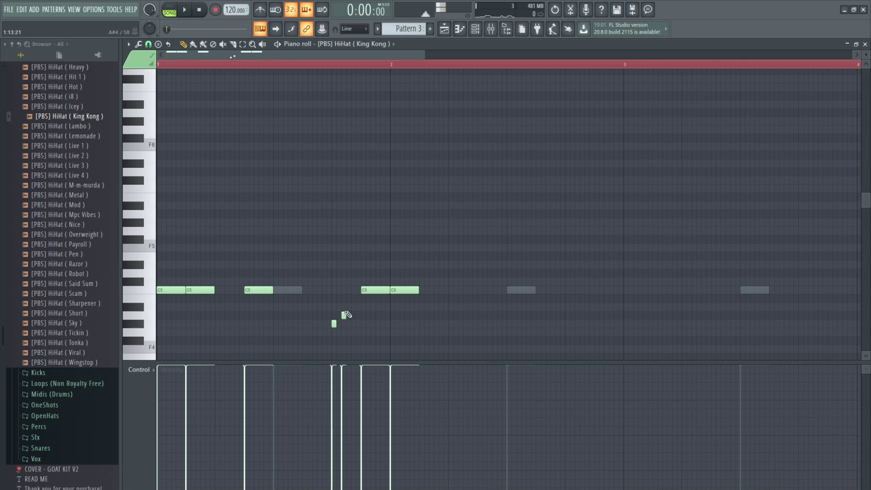
key("space")
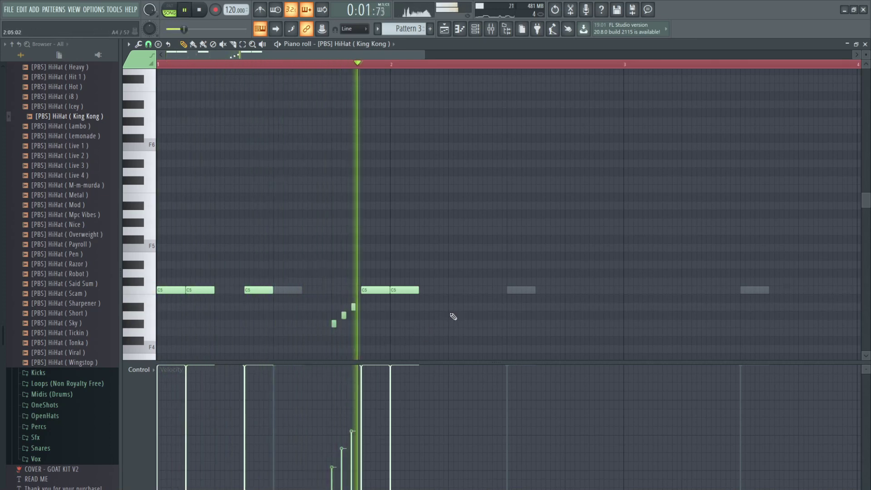
right_click(369, 290)
left_click(362, 290)
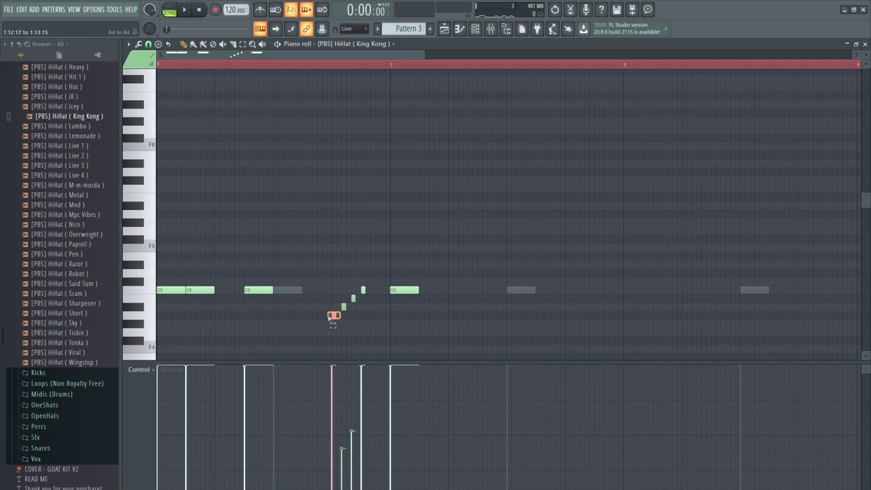
- Shape the four roll notes' velocities into a rising ramp by raising the first three and lowering the last, and play
key("space")
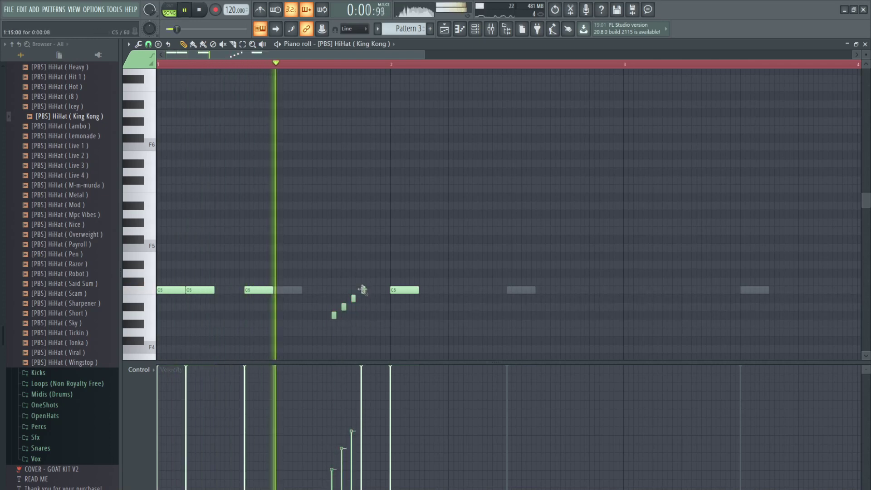
key("space")
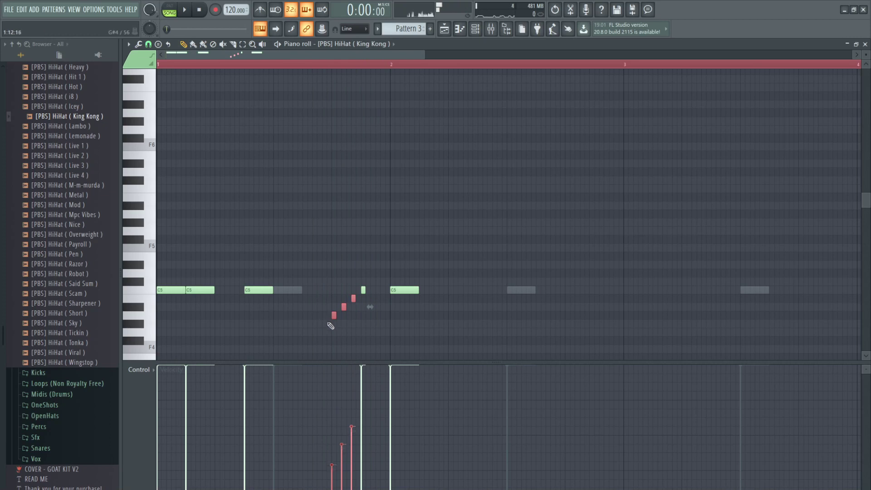
key("space")
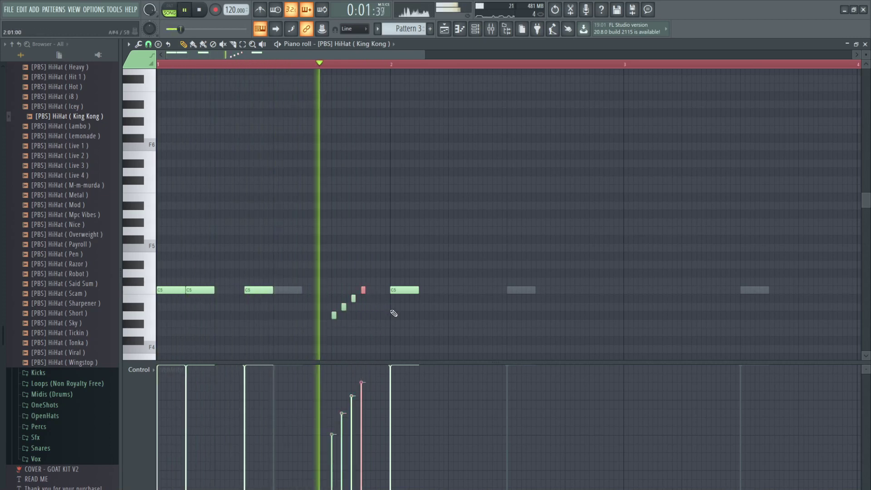
- Add eighth-note C5 hi-hats in bar 2 on beats 1.5, 2.5, 4 and 4.5 while checking against playback
left_click(428, 290)
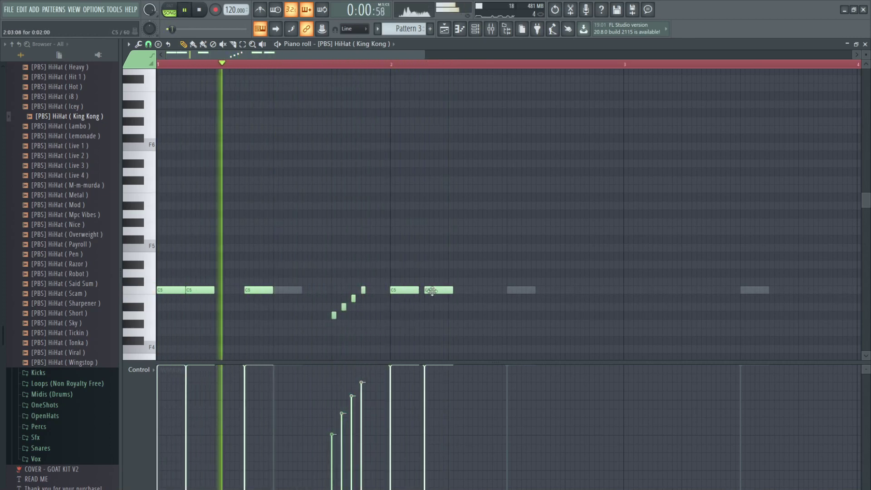
key("space")
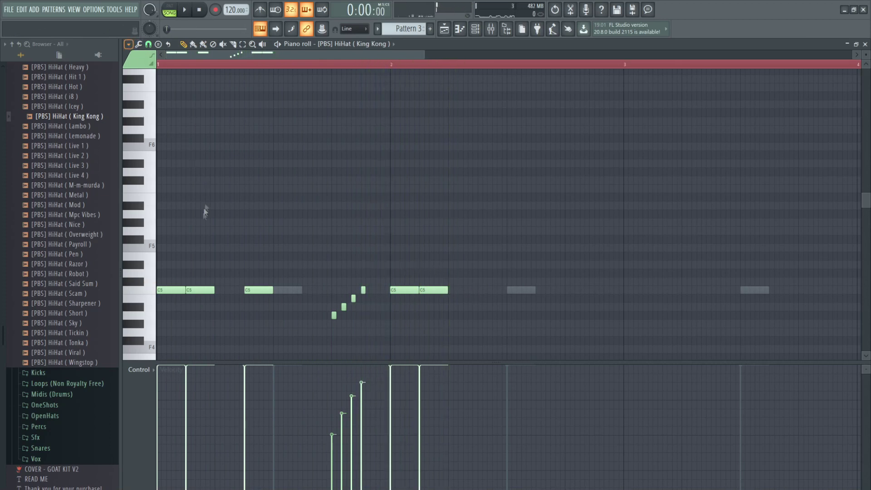
scroll(403, 201, "down", 2)
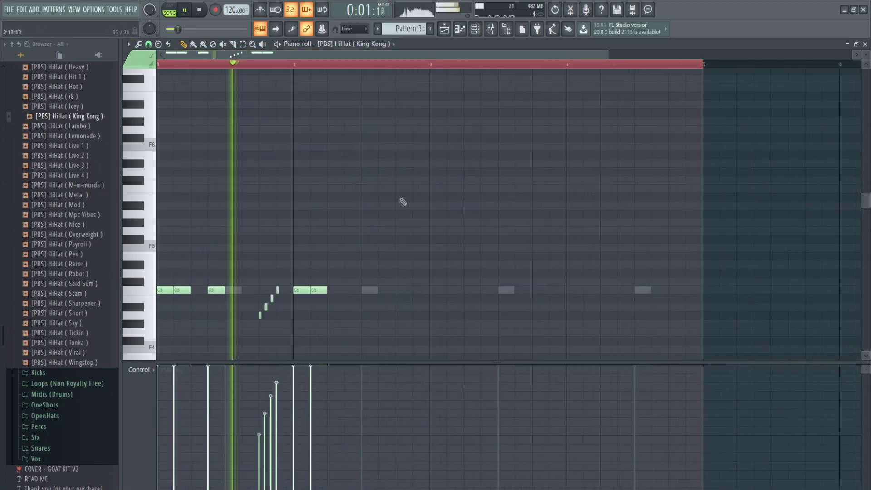
left_click(353, 290)
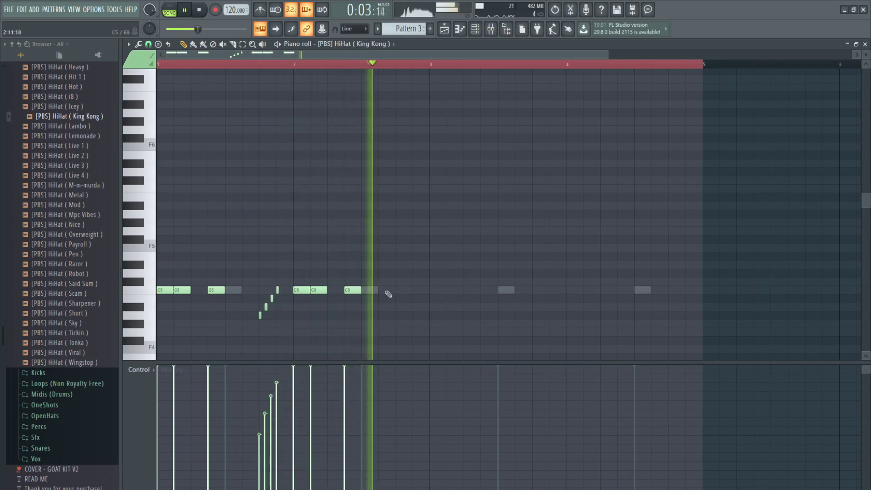
left_click(403, 290)
left_click(421, 290)
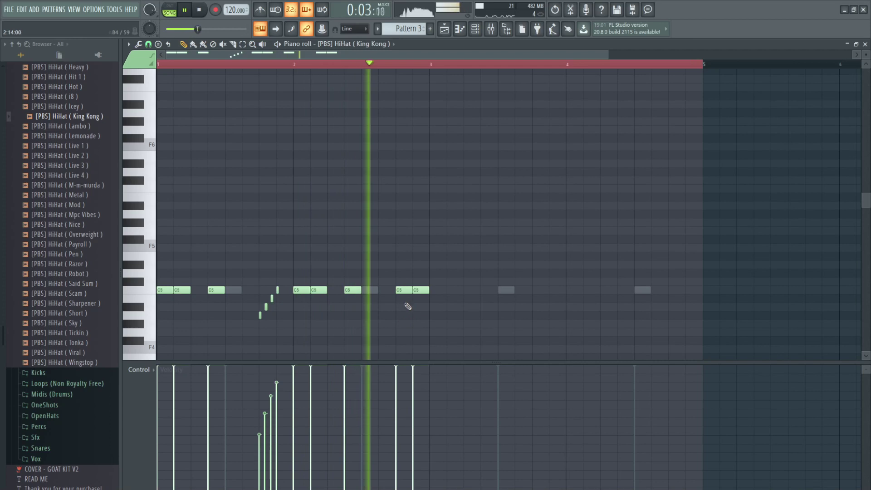
- Duplicate the two-bar hi-hat pattern into bars 3 and 4 and play the pattern on its own
key("space")
left_click_drag(702, 65, 438, 90)
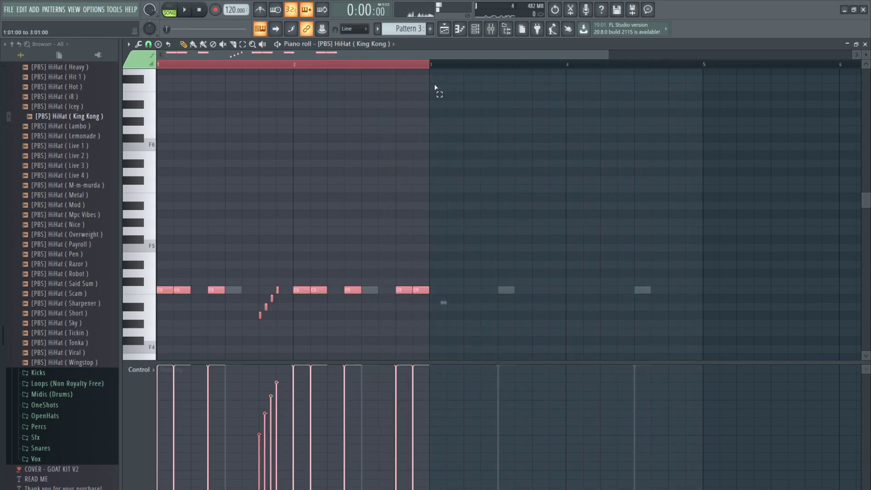
key("ctrl+b")
key("ctrl+d")
key("l")
key("space")
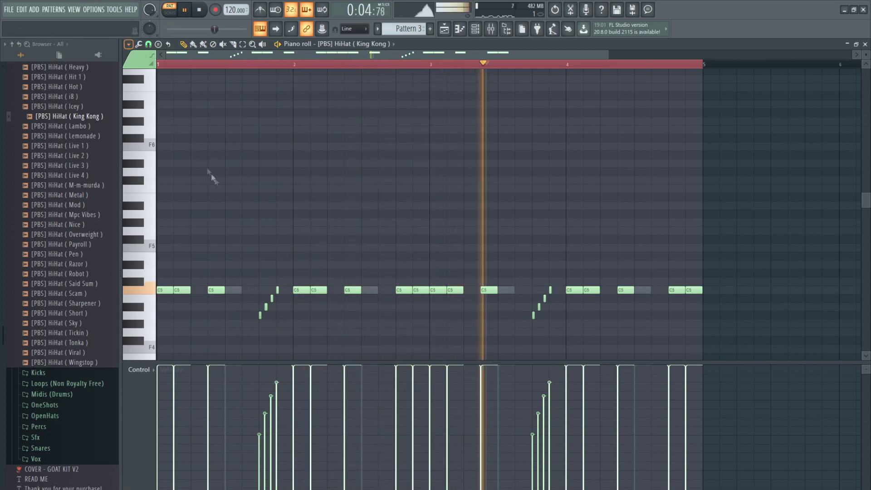
key("space")
key("space")
- Add eighth-note F4 hi-hats on beats 2.5 and 3 of bar 1
scroll(486, 146, "up", 2, "ctrl")
scroll(486, 146, "down", 4)
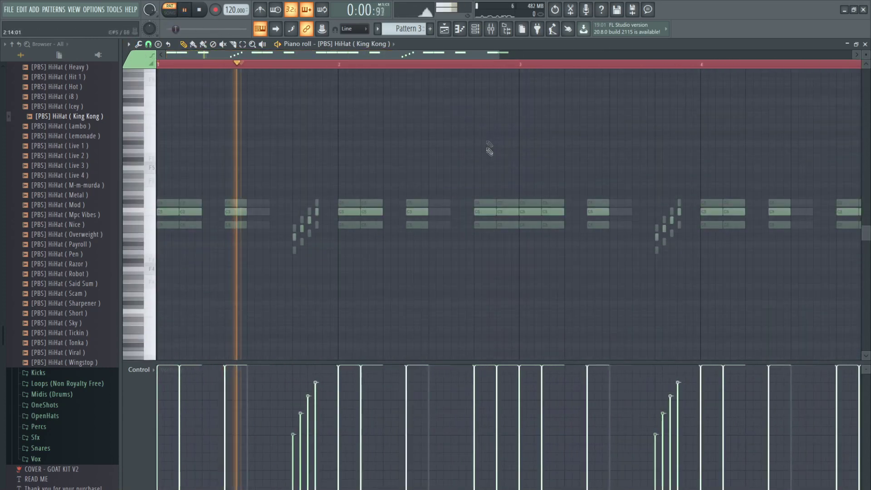
key("space")
key("space")
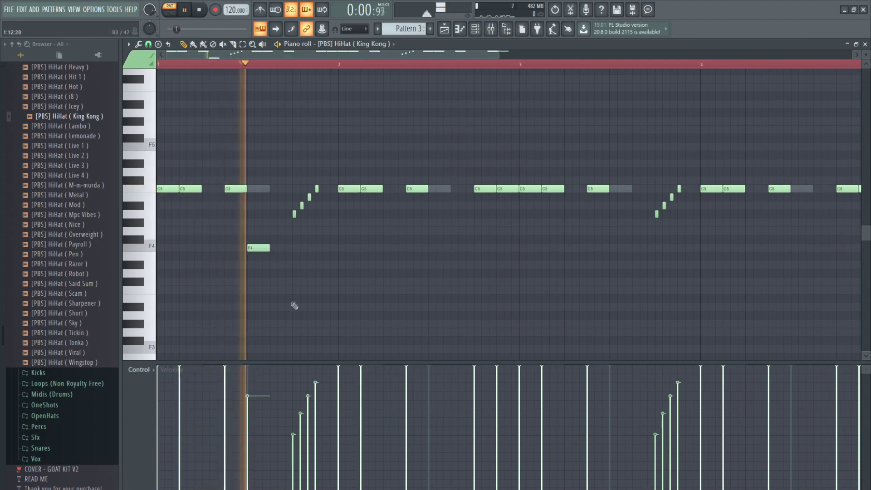
right_click(258, 247)
key("space")
key("space")
left_click(233, 248)
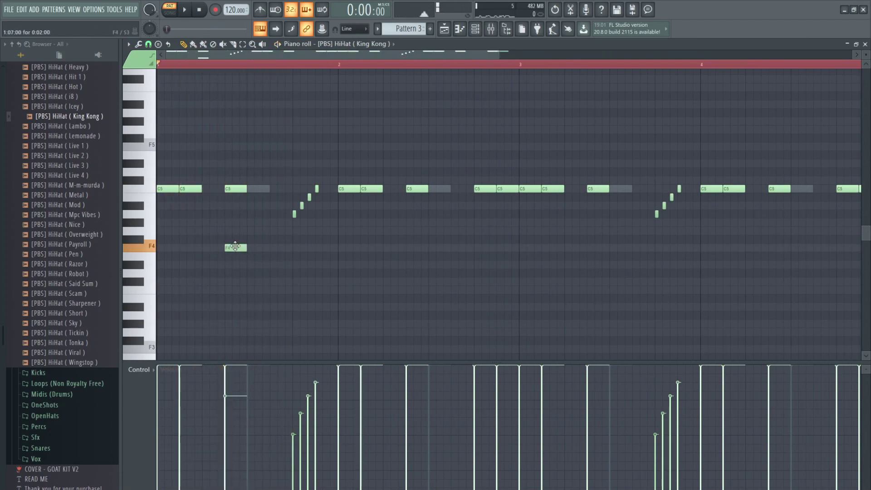
left_click(252, 248)
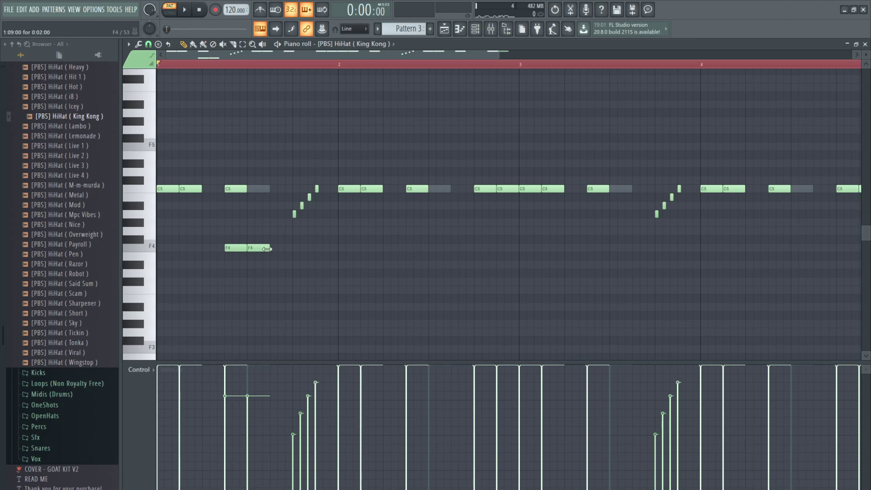
- Replace the beat 3 F4 note with six short F4 hits falling in velocity, and play the full song
left_click(256, 247)
left_click(264, 247)
key("space")
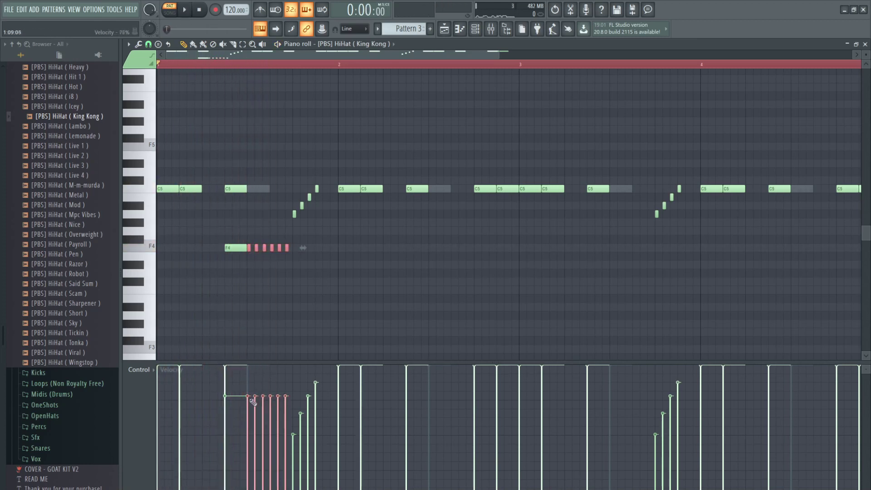
key("ctrl+d")
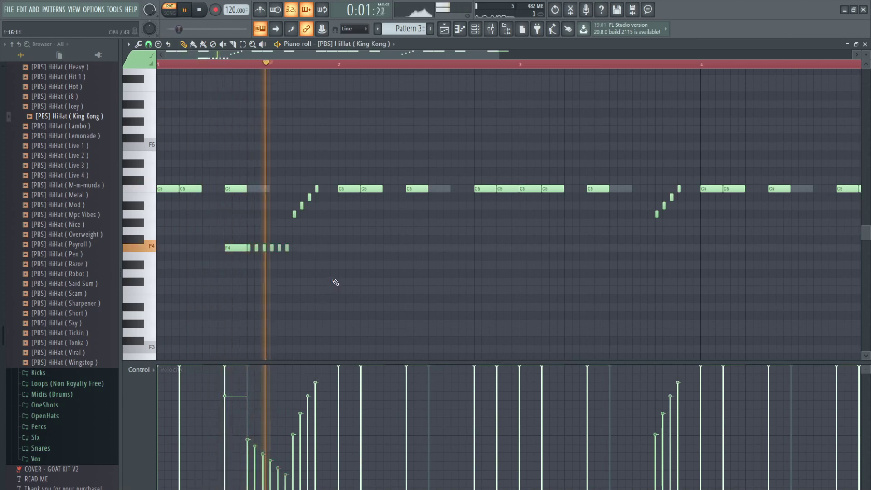
key("space")
left_click(171, 13)
key("space")
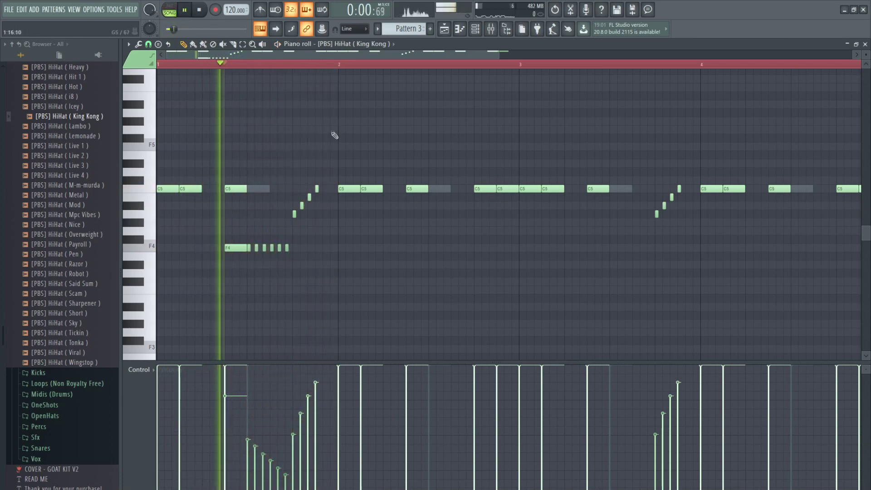
- Extend bar 1's rising roll with a short C#5 hi-hat and reshape the roll's velocities into a smooth rising ramp
left_click(324, 180)
key("space")
left_click(310, 239)
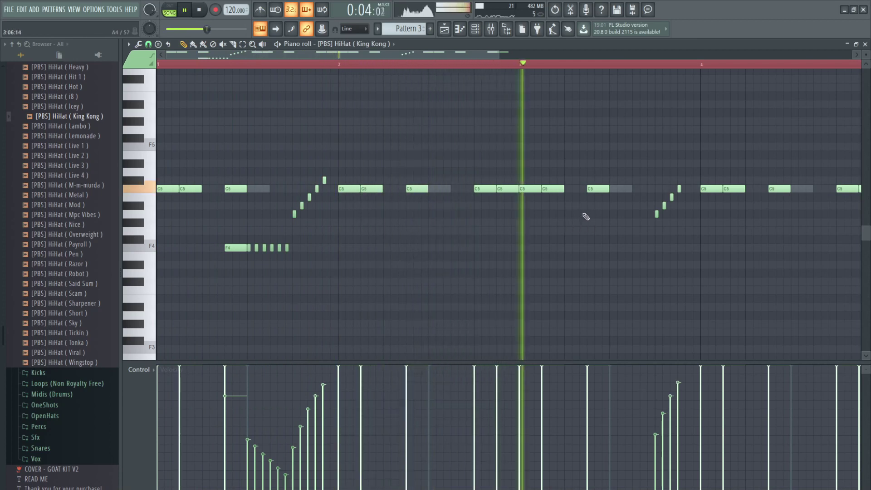
key("space")
left_click(574, 205)
key("space")
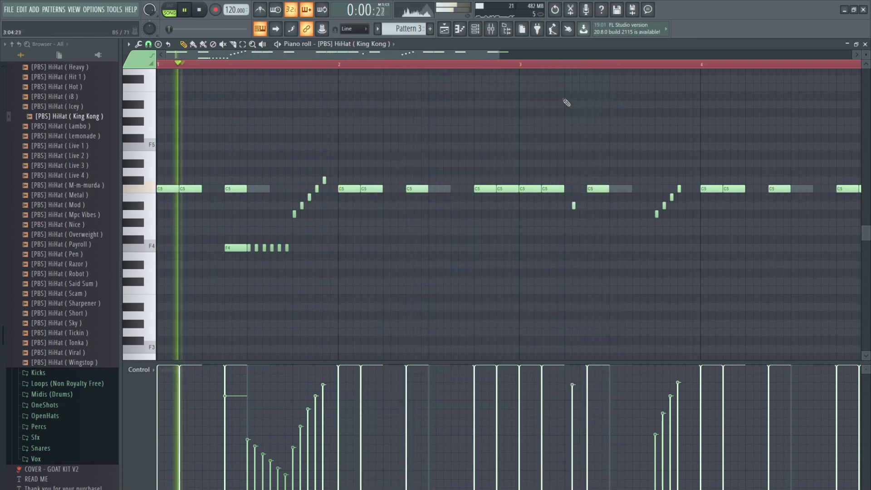
right_click(575, 207)
- Add short G4, F4 and D#4 hi-hats on beats 2.5, 3 and 3.5 of bar 3 with falling velocities
left_click(589, 206)
left_click(588, 230)
left_click(612, 248)
left_click(634, 265)
left_click_drag(656, 272, 585, 227)
left_click_drag(585, 388, 644, 427)
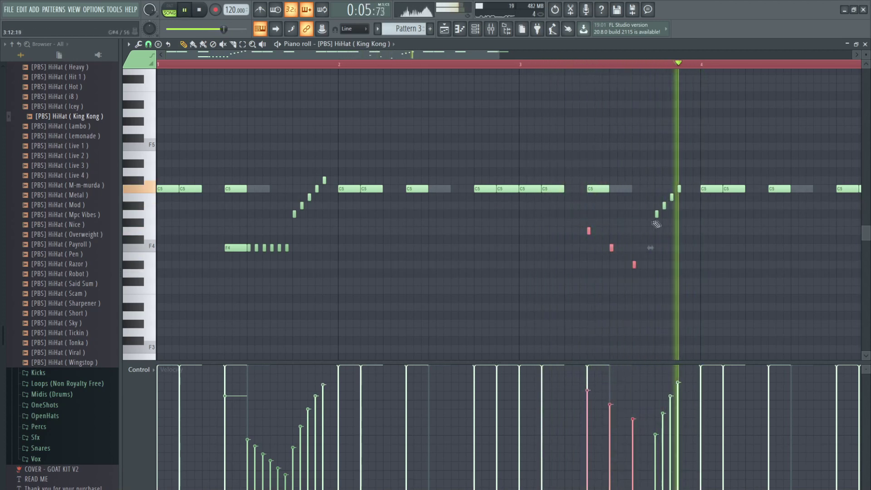
- Chop the C5 hi-hat on beat 4 of bar 4 into four short hits while checking against playback
left_click_drag(498, 55, 504, 56)
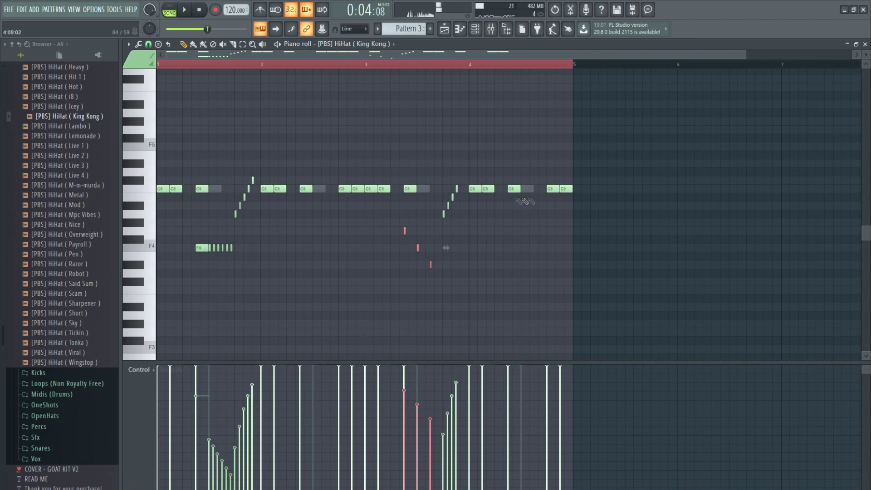
key("space")
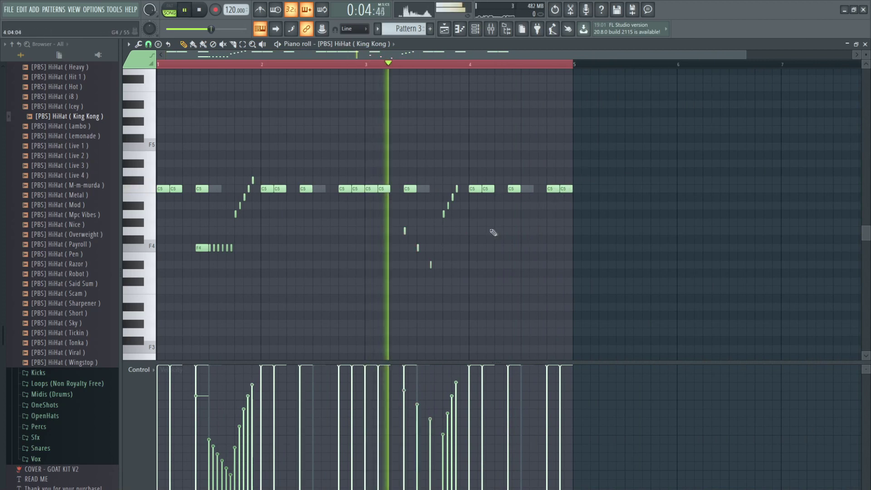
scroll(552, 189, "up", 3)
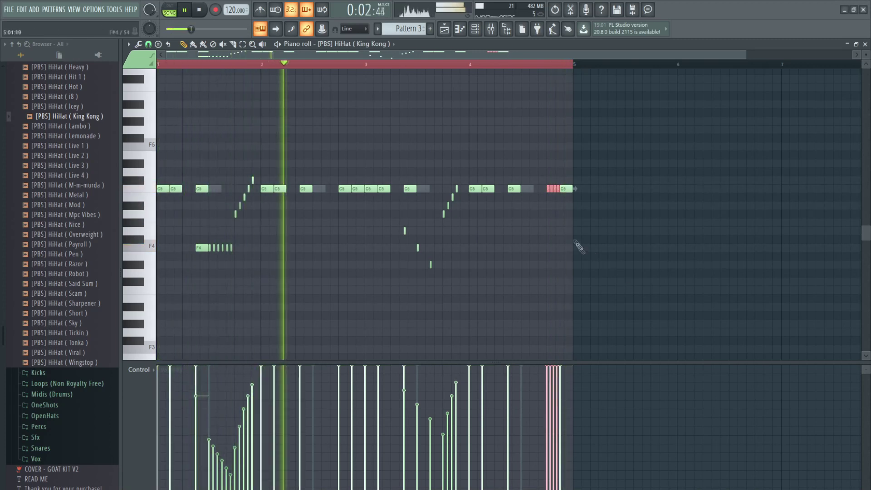
key("space")
- Check the arrangement, reopen the King Kong hi-hat's piano roll and pan bar 1's F4 notes alternately left and right
key("F5")
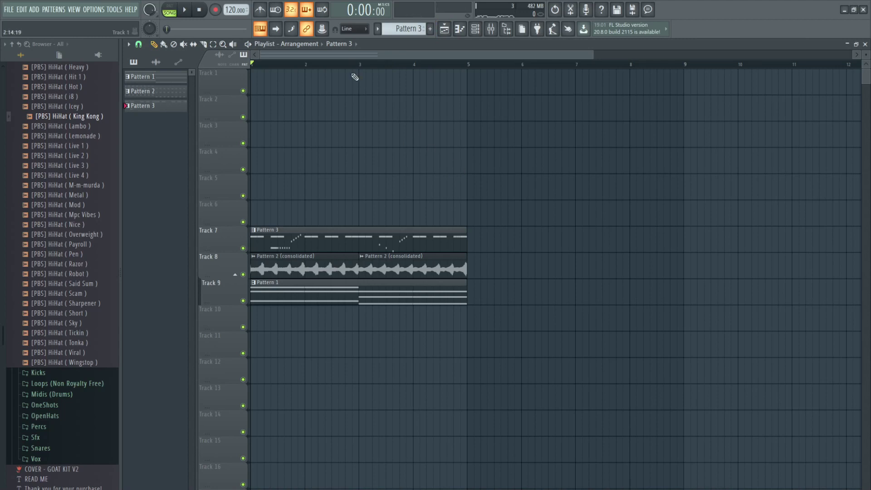
left_click(478, 31)
key("space")
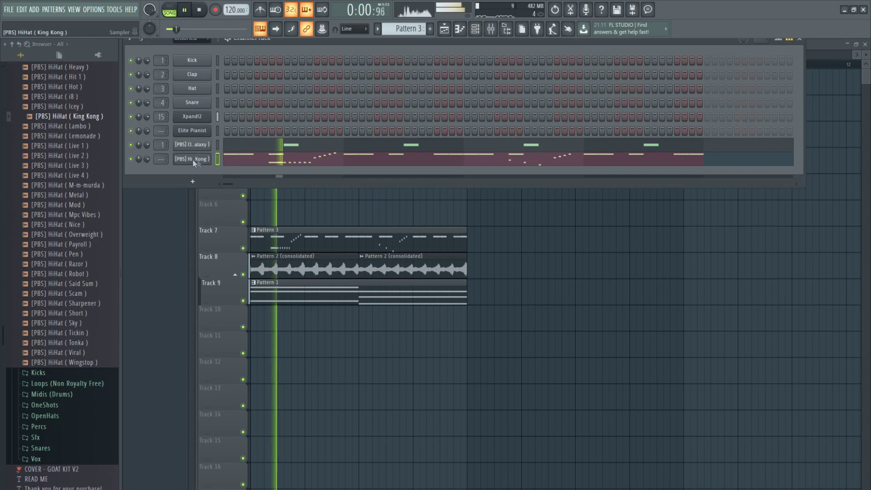
left_click(231, 162)
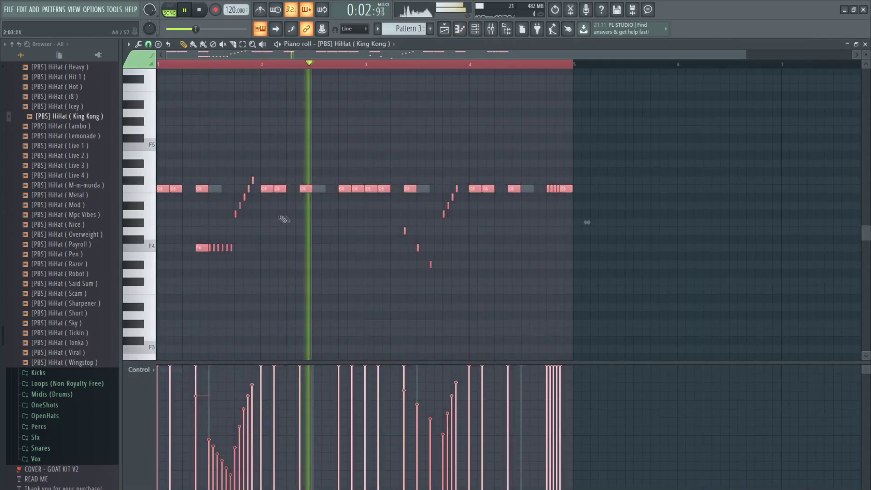
left_click(669, 132)
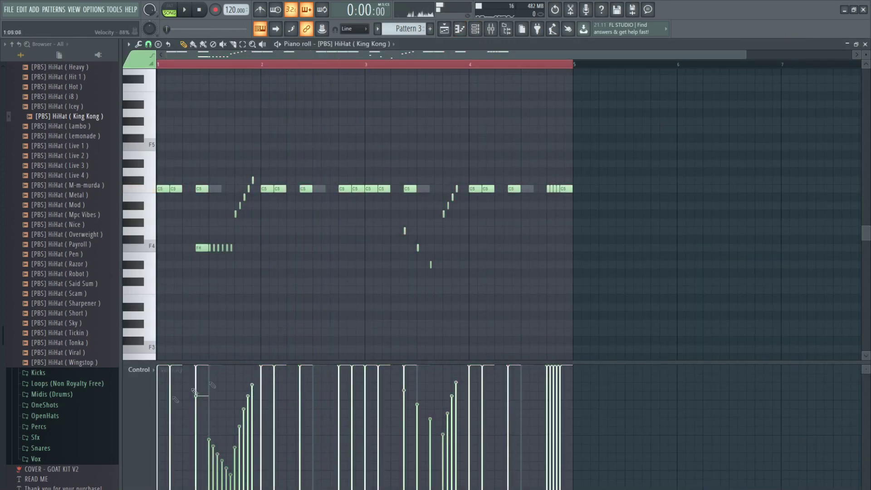
scroll(152, 405, "down", 1)
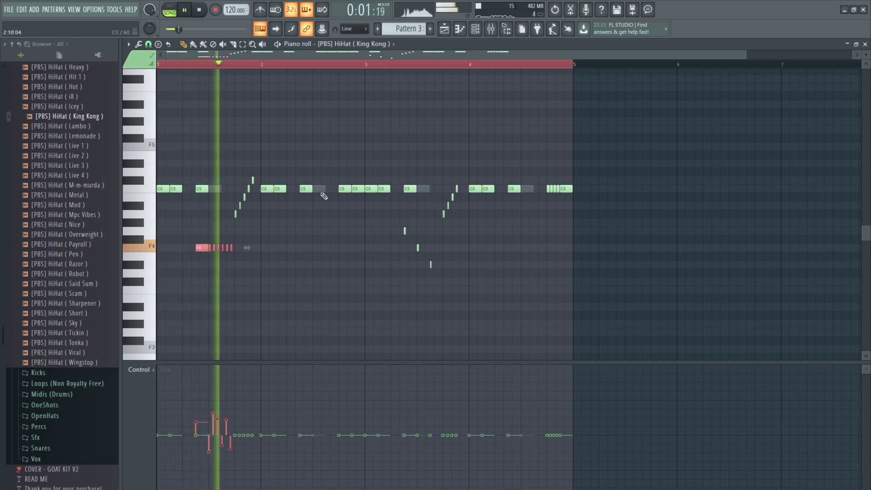
- Pan bar 3's falling G4, F4 and D#4 notes and its four-note rising roll alternately left and right, and play
left_click_drag(395, 218, 443, 288)
mouse_move(413, 381)
left_mouse_down()
mouse_move(406, 451)
mouse_move(419, 411)
mouse_move(430, 460)
mouse_move(404, 469)
left_mouse_up()
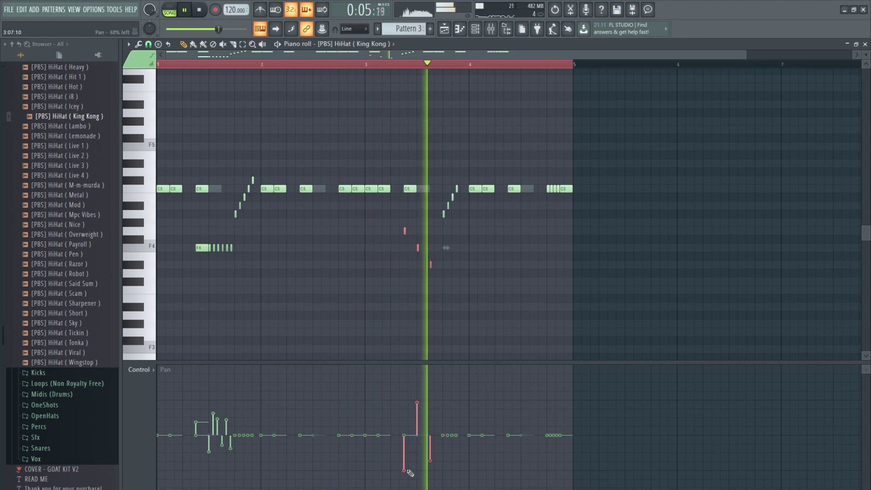
left_click_drag(460, 186, 443, 220)
left_click_drag(443, 426, 456, 447)
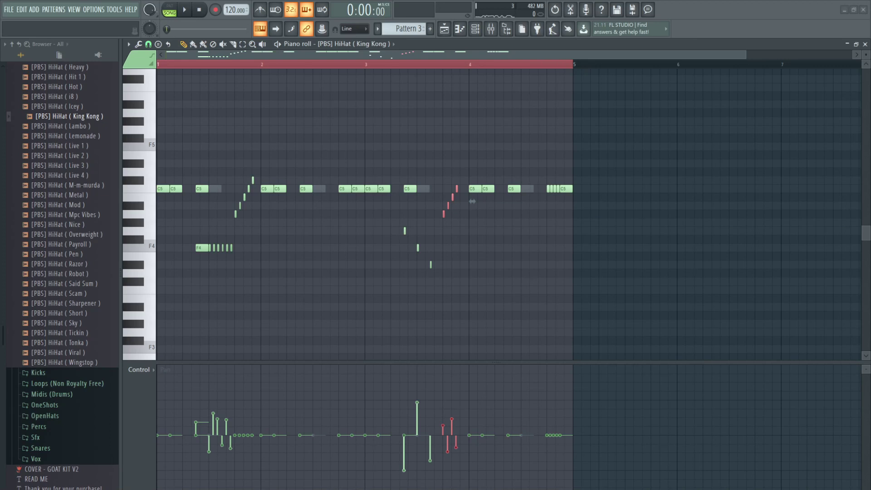
left_click(680, 106)
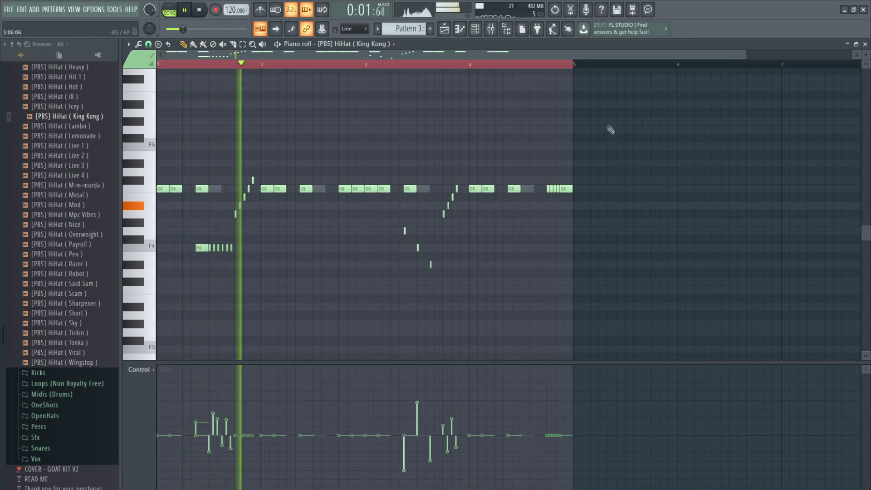
- Route the King Kong hi-hat to mixer track 2 and add [PBS] OpenHat ( FuckTrump ) from the OpenHats folder as a new channel
left_click(475, 29)
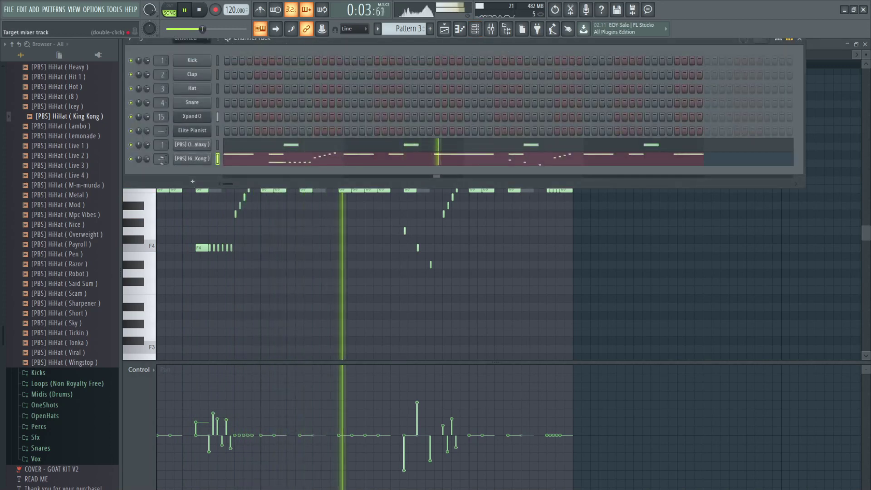
scroll(65, 189, "up", 12)
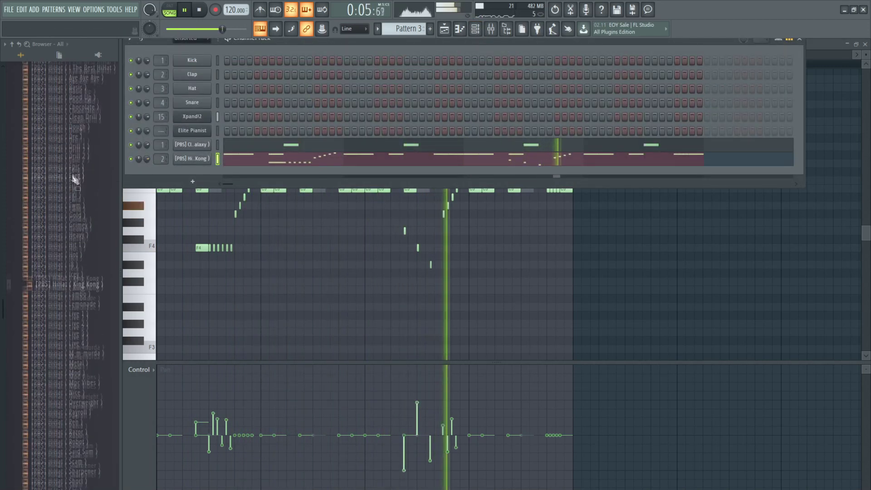
left_click(41, 243)
left_click(45, 296)
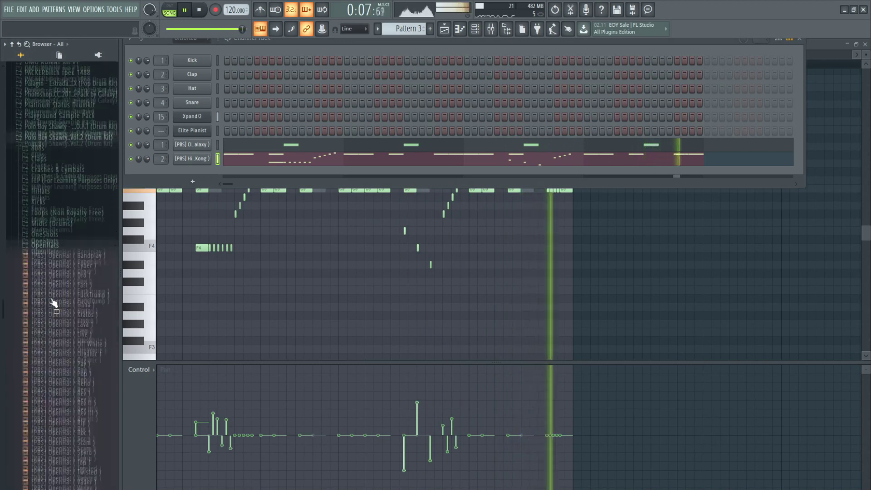
key("space")
left_click(71, 286)
left_click_drag(175, 223, 192, 172)
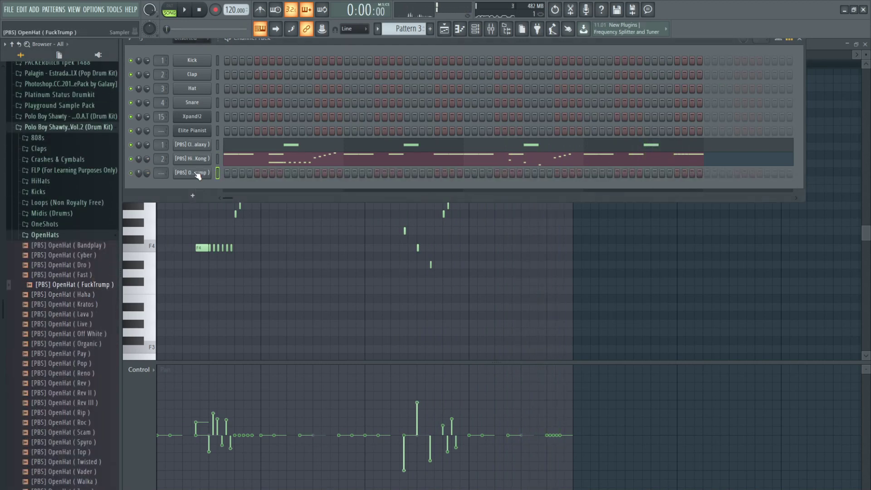
- Place short C5 open hats on beat 2 of bars 1 and 3 with matching velocities slightly below maximum
left_click(181, 198)
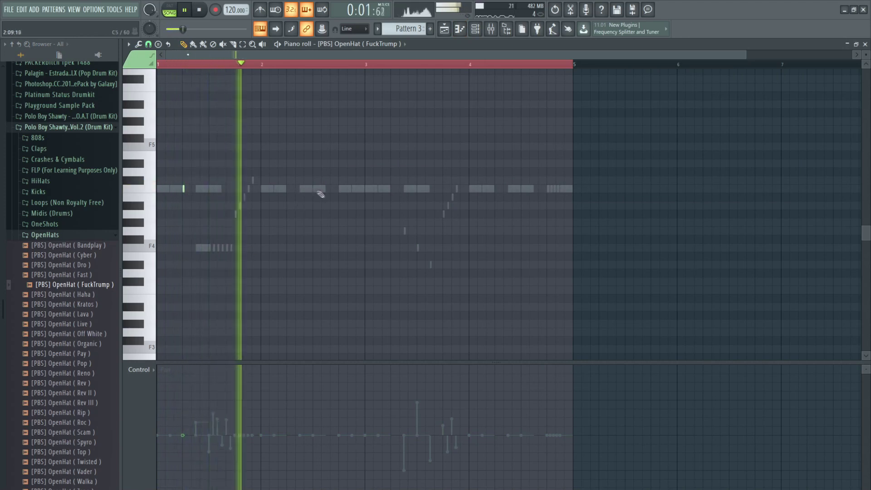
left_click(391, 189)
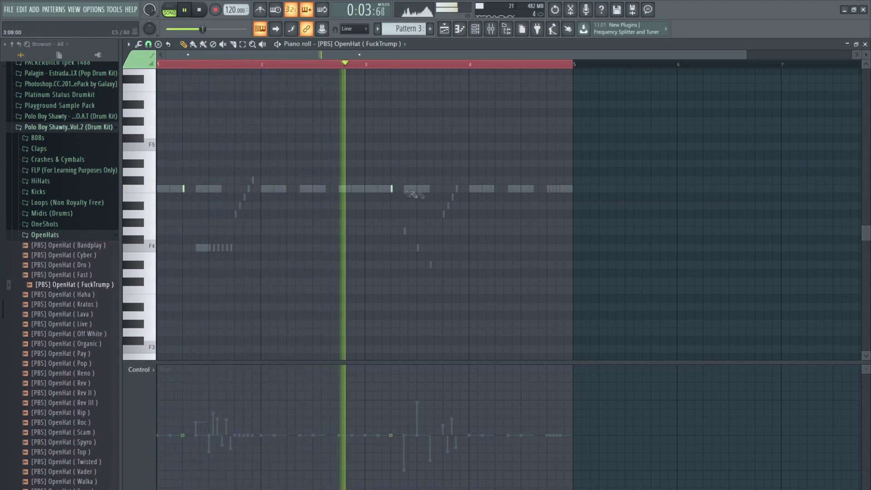
scroll(140, 389, "up", 2)
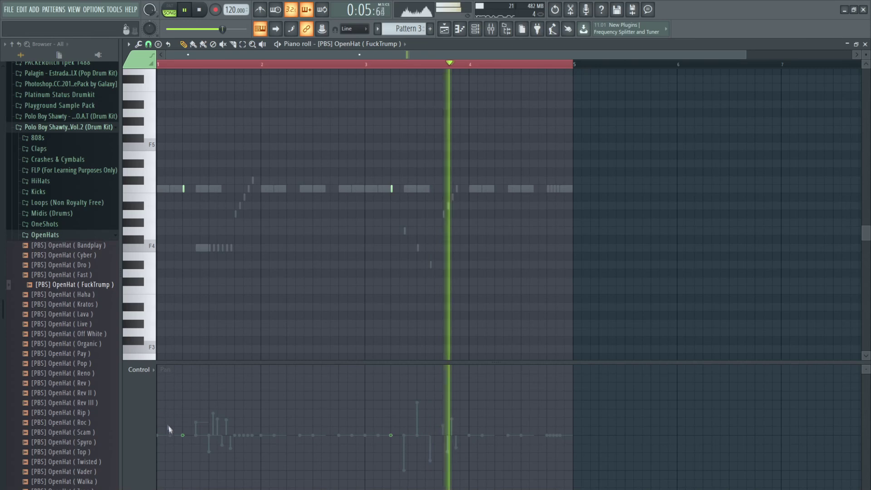
scroll(141, 394, "up", 1)
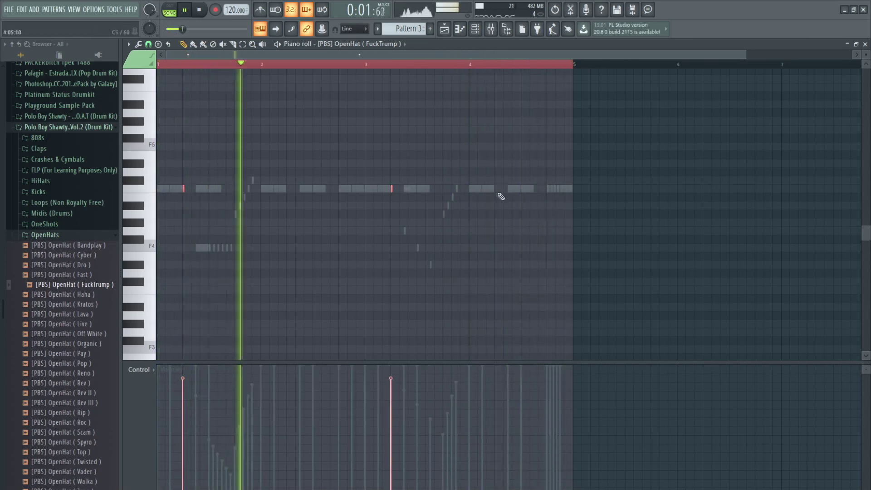
- Add [PBS] Snare ( Metro Classic ) from the Snares folder as a new channel and place short C5 hits on beat 4.5 of bars 1 and 3
left_click(474, 29)
left_click(68, 235)
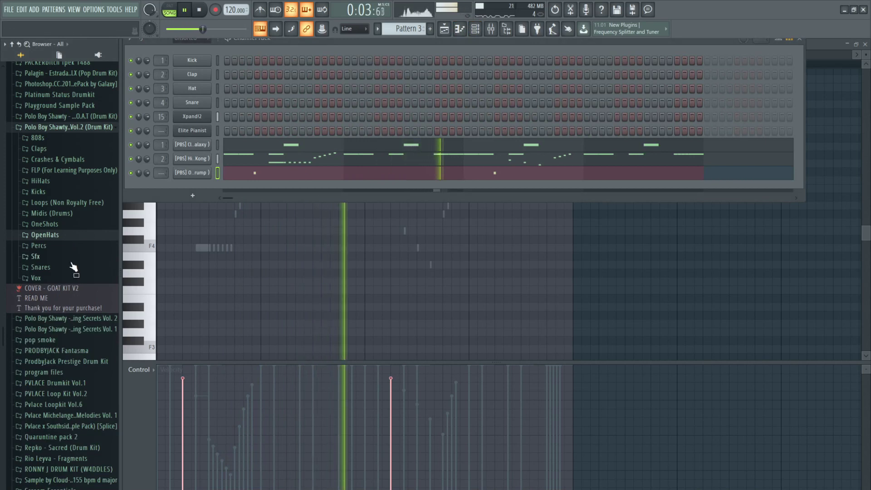
left_click(66, 267)
key("space")
scroll(88, 286, "down", 4)
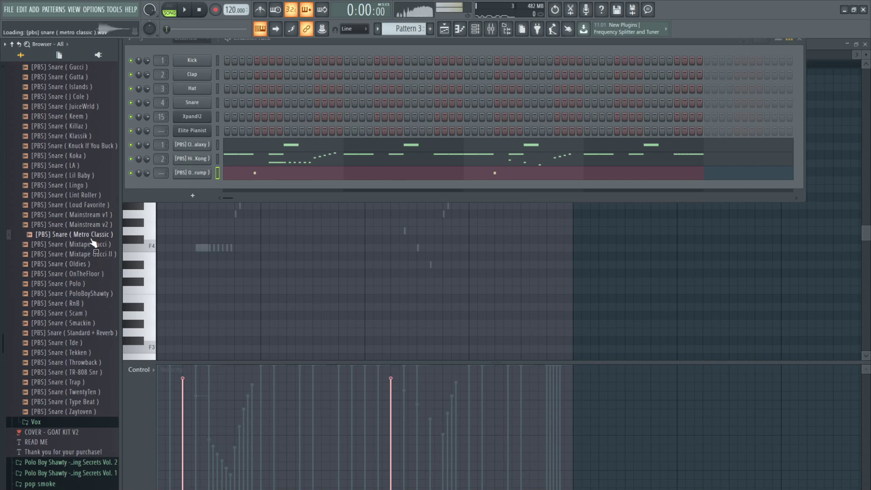
left_click_drag(177, 210, 181, 101)
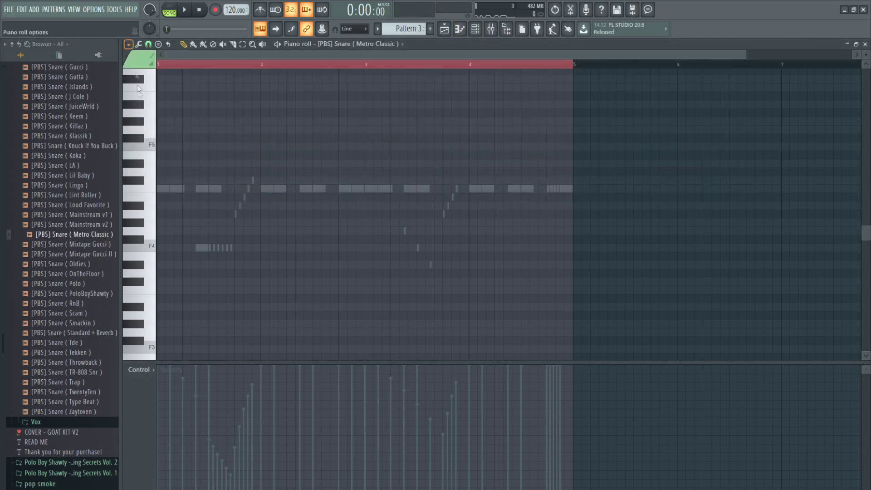
key("space")
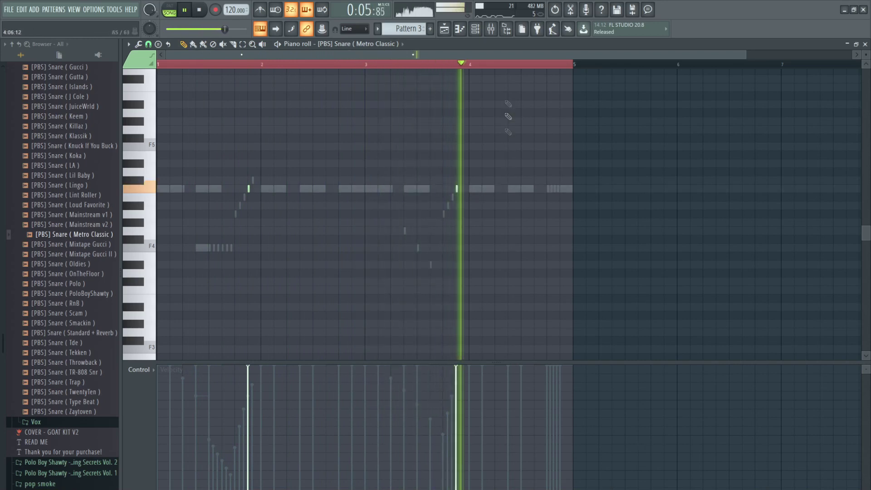
- Route the Metro Classic snare to mixer track 4 and switch the sample browser from the Snares folder to Percs
key("F6")
scroll(161, 187, "up", 4)
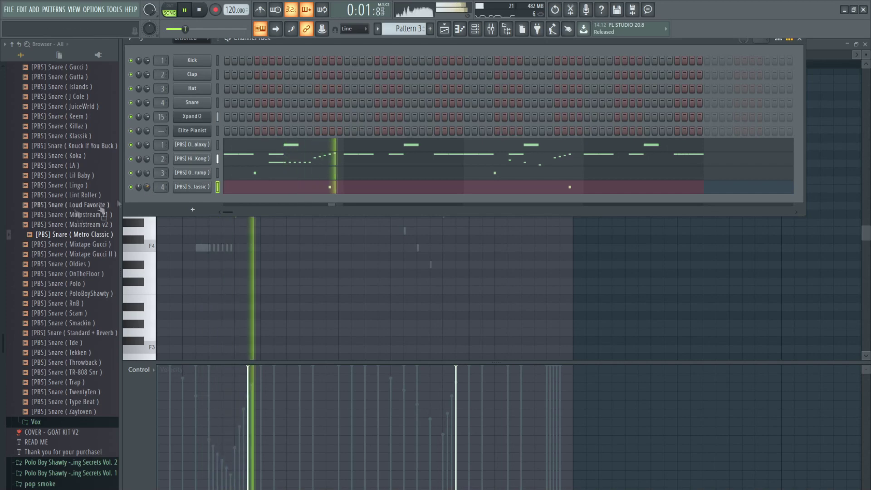
scroll(43, 222, "up", 10)
left_click(41, 192)
scroll(50, 236, "up", 4)
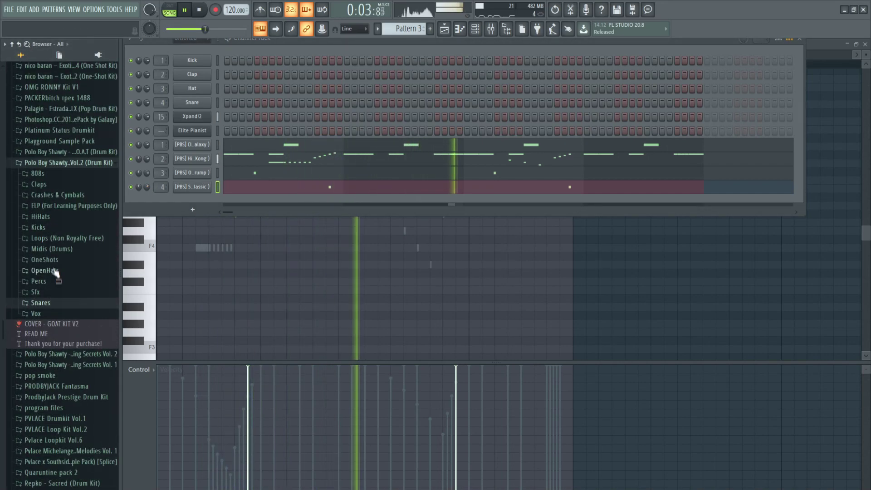
left_click(43, 280)
- Add [PBS] Perc ( Hot Girl ) as a new channel and place a short C5 hit on beat 1.5 of bar 2
left_click(60, 245)
key("space")
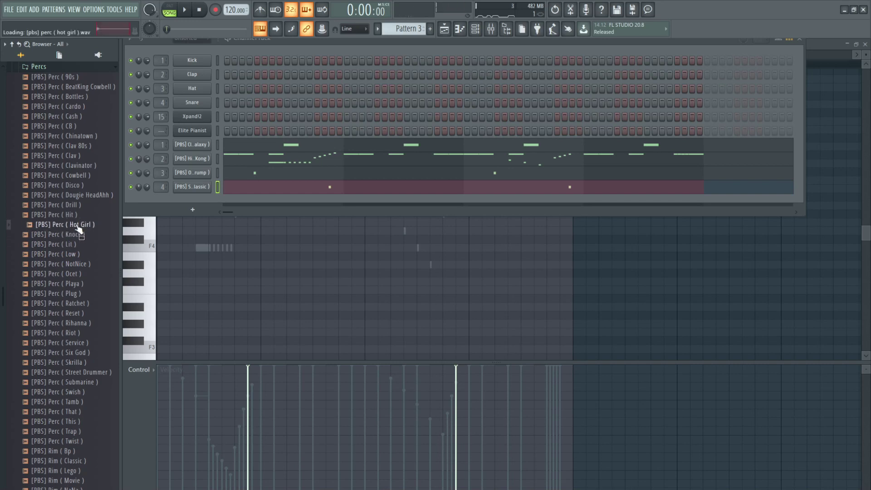
left_click_drag(183, 202, 218, 201)
key("space")
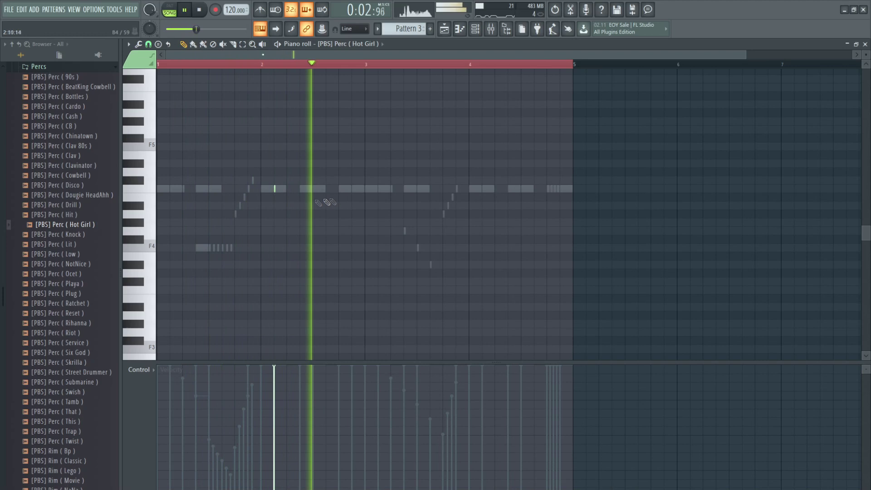
key("space")
- Audition further percs and rims, replace the Hot Girl sample with [PBS] Rim ( Movie ), and play
key("F6")
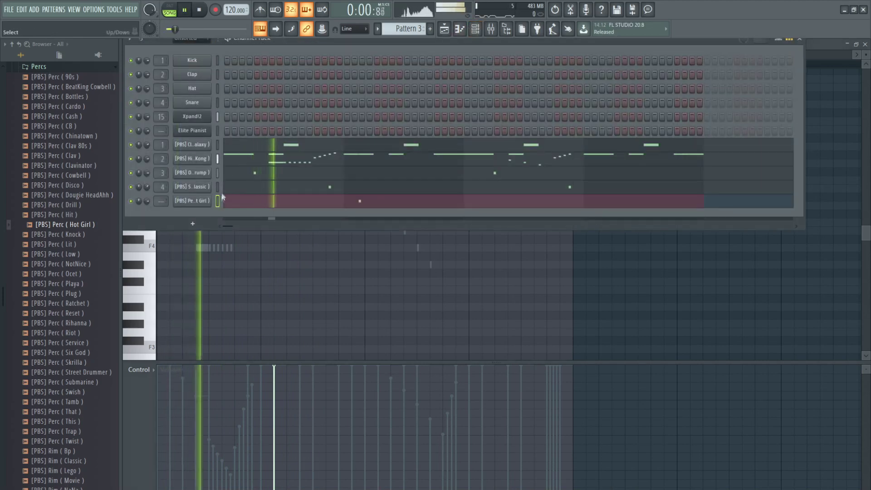
left_click(221, 191)
key("F6")
key("space")
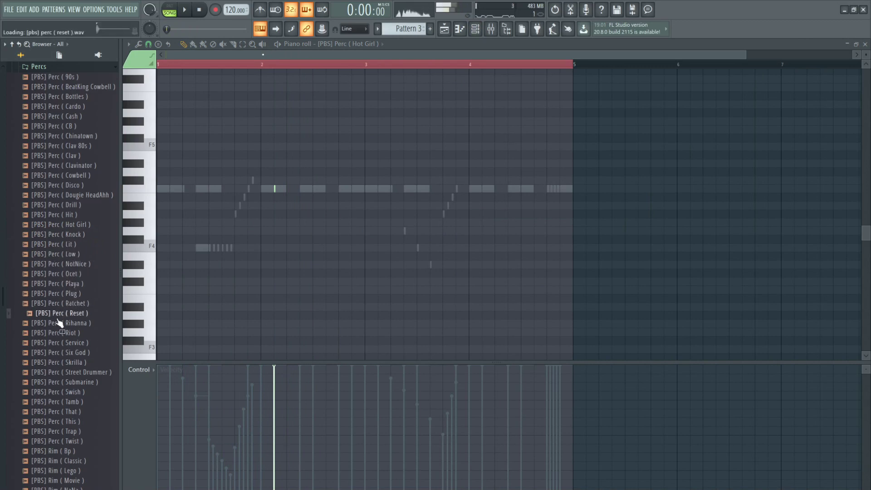
scroll(70, 345, "down", 4)
left_click(75, 284)
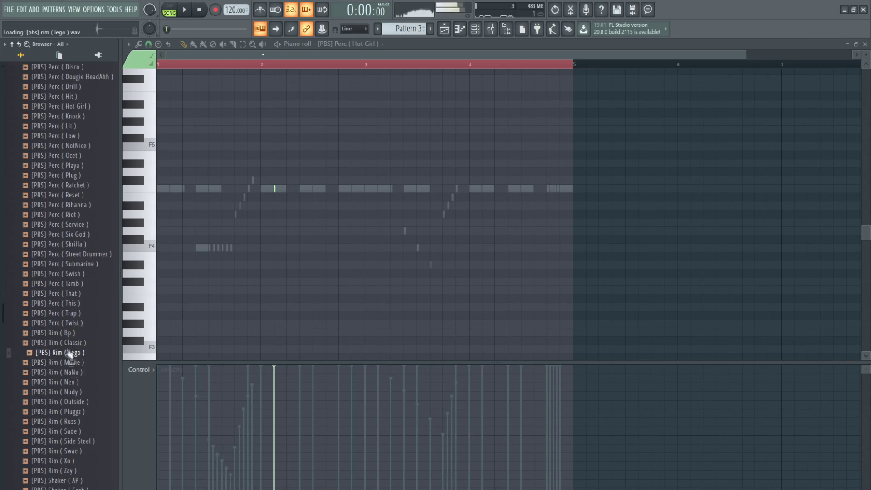
left_click_drag(83, 362, 285, 216)
key("space")
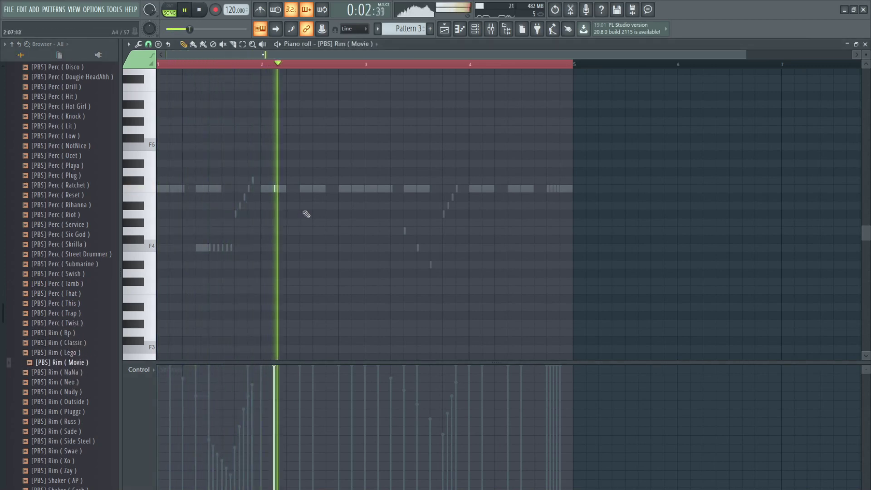
- Route the rim channel to mixer track 5 and pan the channel 32% left
key("space")
key("F6")
scroll(161, 201, "up", 5)
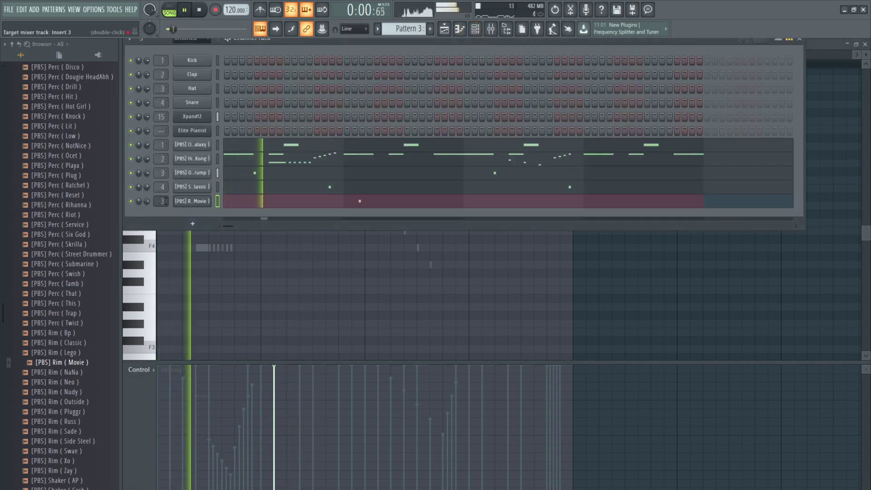
left_click_drag(146, 201, 146, 214)
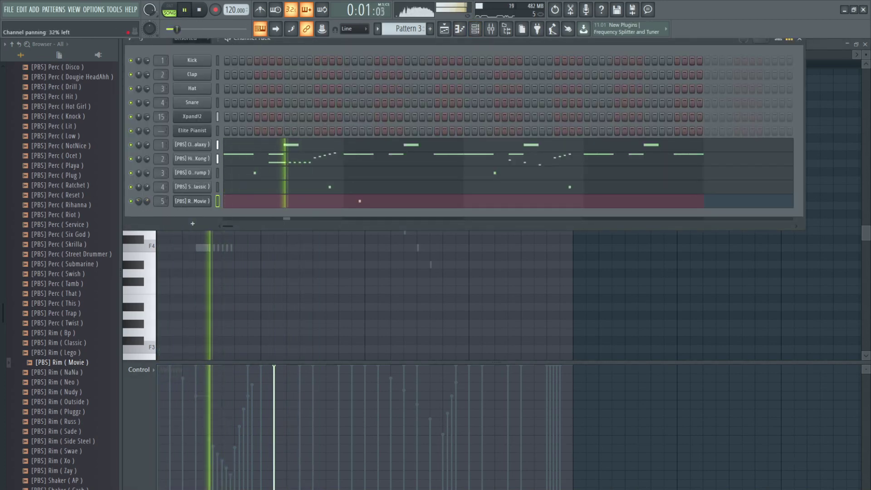
- Place a second short C5 rim hit on beat 1.5 of bar 4, panning bar 2's hit right and bar 4's about 27% left
left_click(311, 281)
left_click(140, 369)
left_click(152, 390)
left_click_drag(471, 413, 474, 465)
key("space")
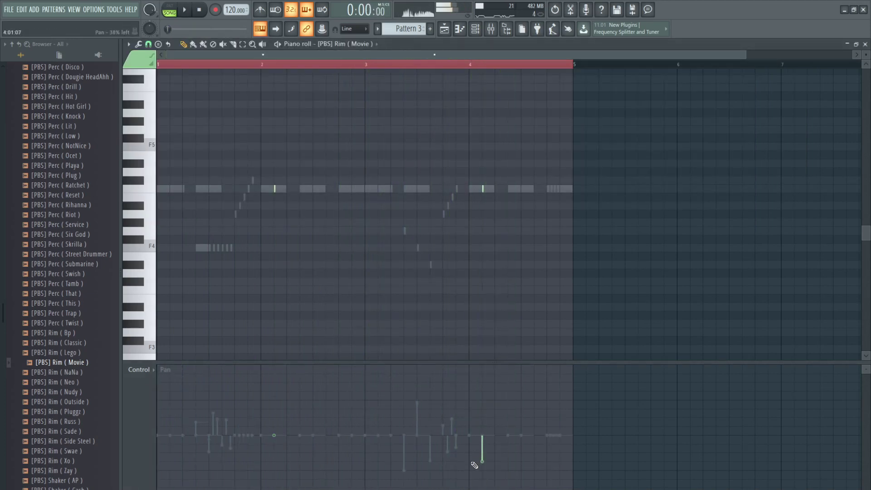
left_click(475, 28)
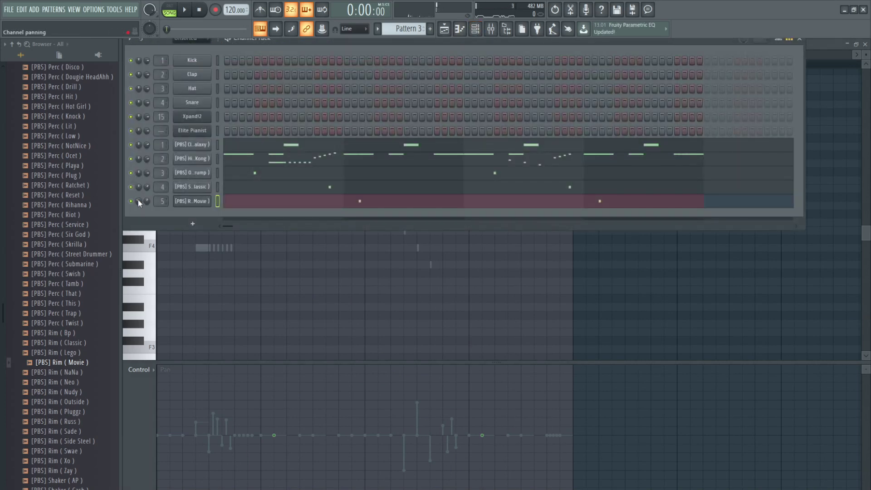
key("space")
key("F6")
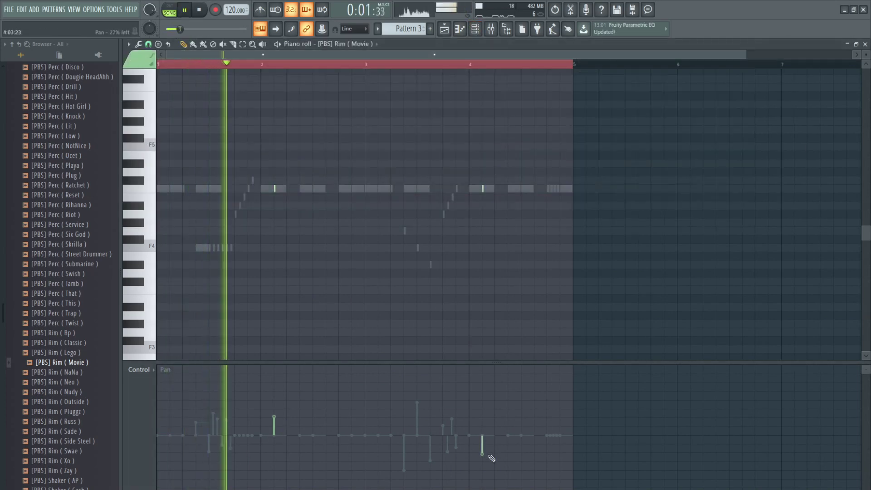
- Try [PBS] Rim ( Neo ) on the rim channel and settle on [PBS] Rim ( Classic ) as its sample
key("F6")
key("space")
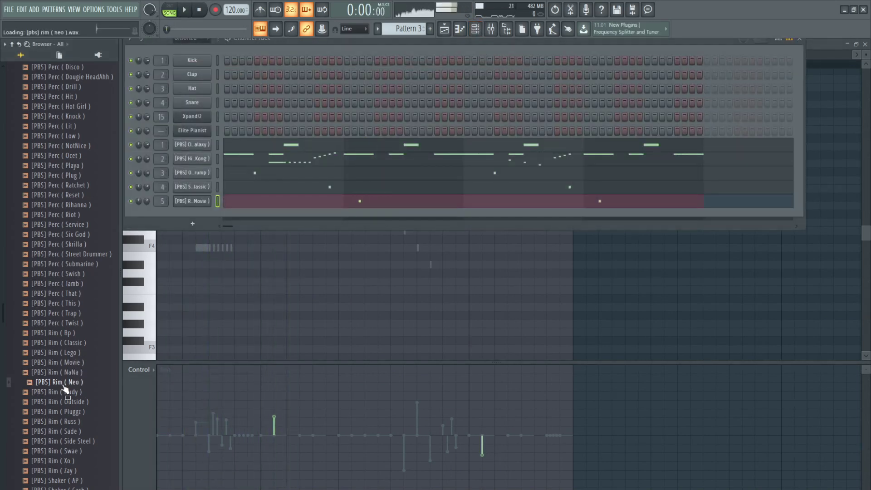
key("space")
left_click_drag(75, 382, 149, 200)
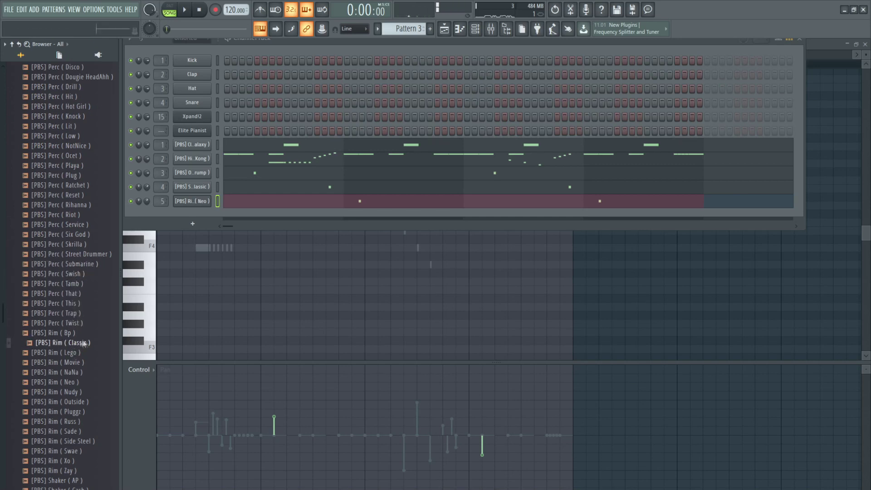
key("F6")
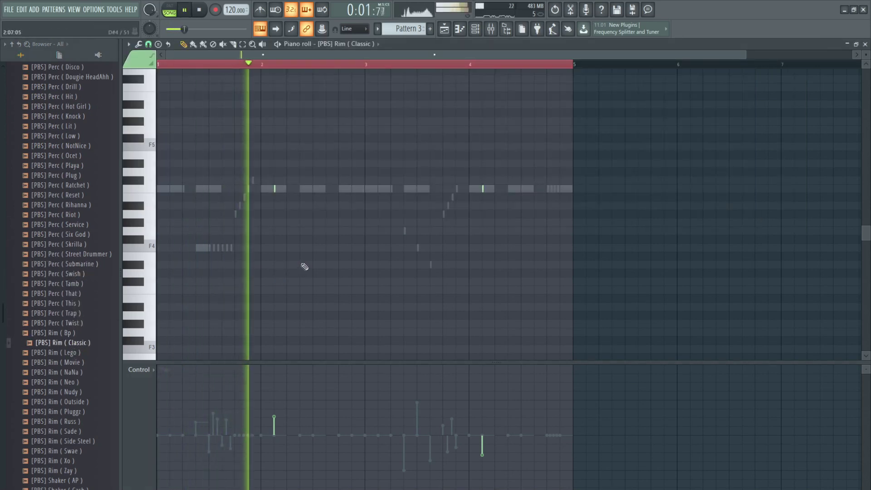
- Place two short G#4 rim hits on beats 4 and 4.5 of bar 4
key("F6")
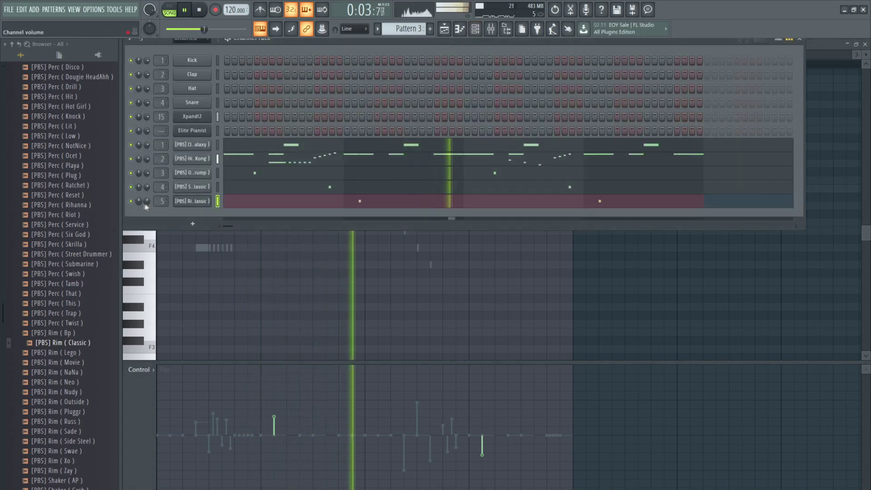
key("F6")
left_click(548, 223)
left_click(561, 222)
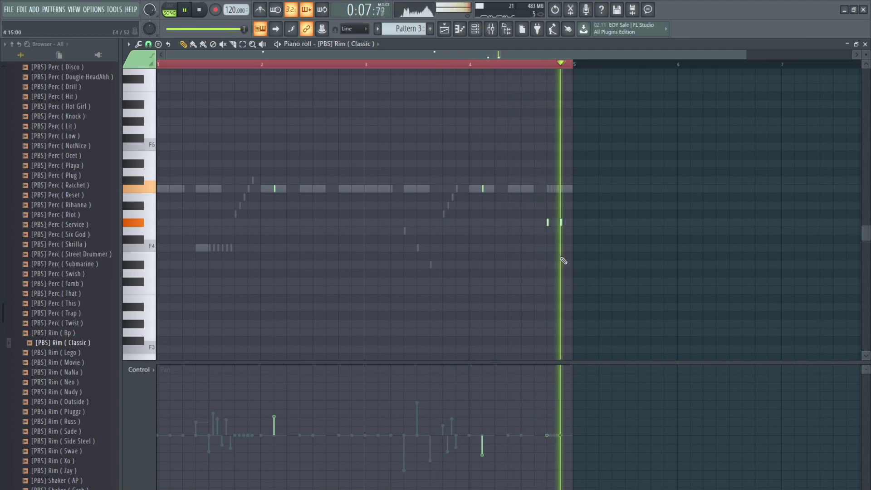
- Close the Percs folder and open the 808 folder of the ! Cloud-Si SPECIAL DRUM KIT
key("F6")
scroll(94, 190, "up", 8)
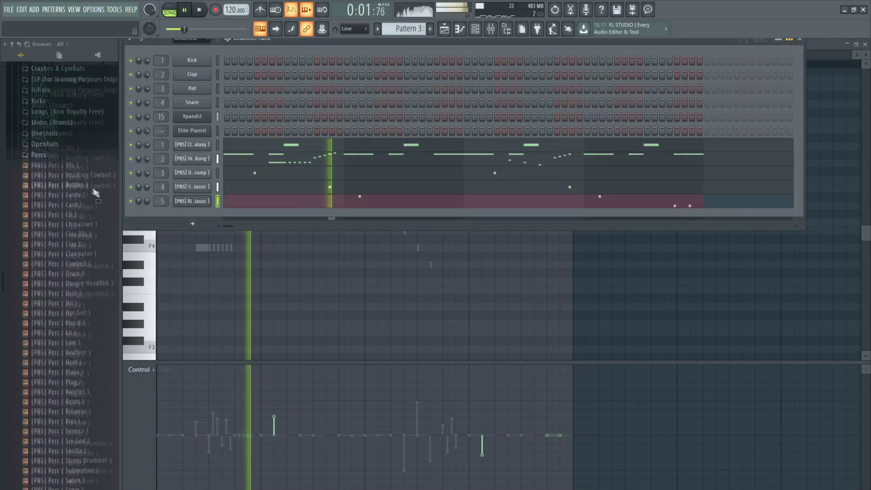
left_click(38, 184)
scroll(63, 233, "up", 4)
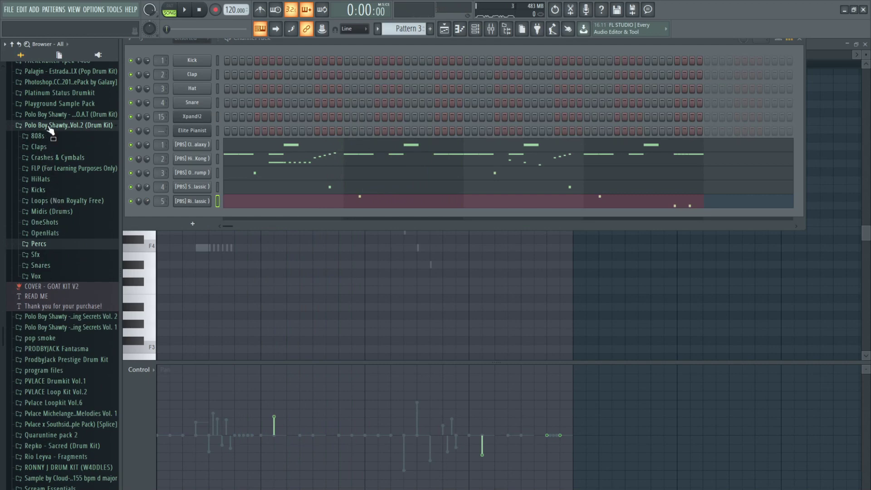
scroll(57, 236, "up", 20)
scroll(51, 257, "up", 15)
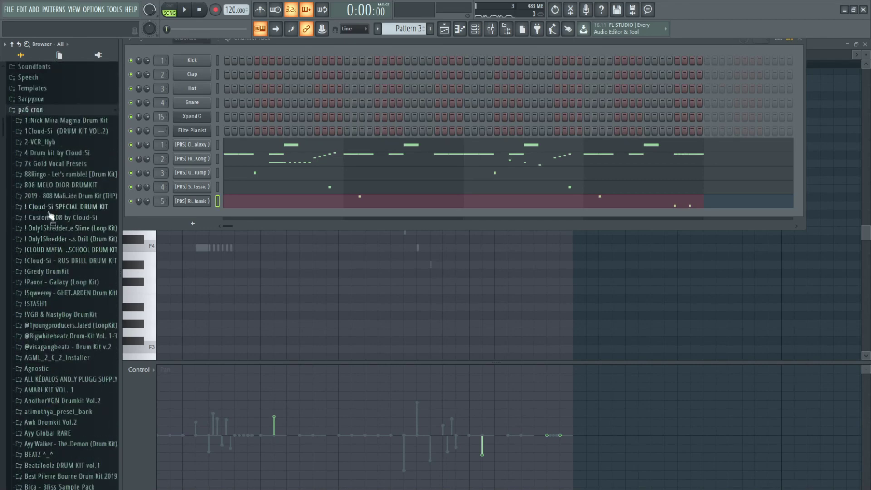
left_click(50, 208)
left_click(37, 155)
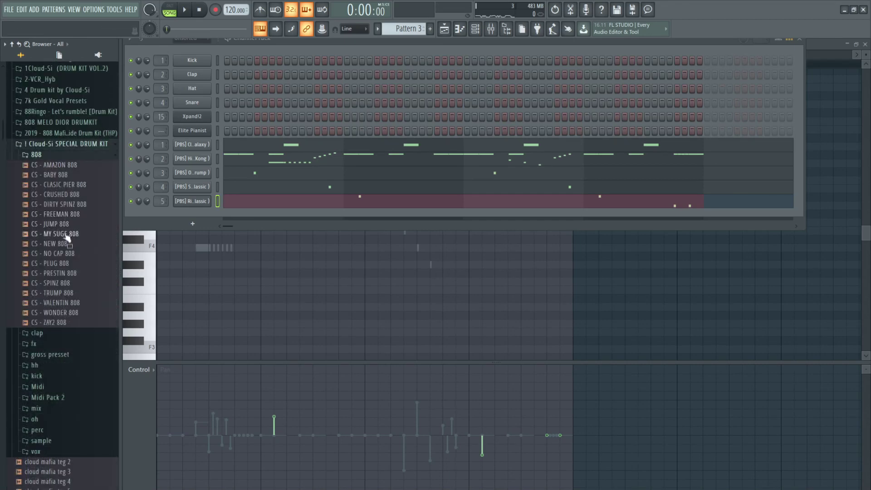
- Add CS - CLASIC PIER 808 as a new channel and open its piano roll in Pattern 1
left_click_drag(93, 197, 197, 212)
left_click(228, 216)
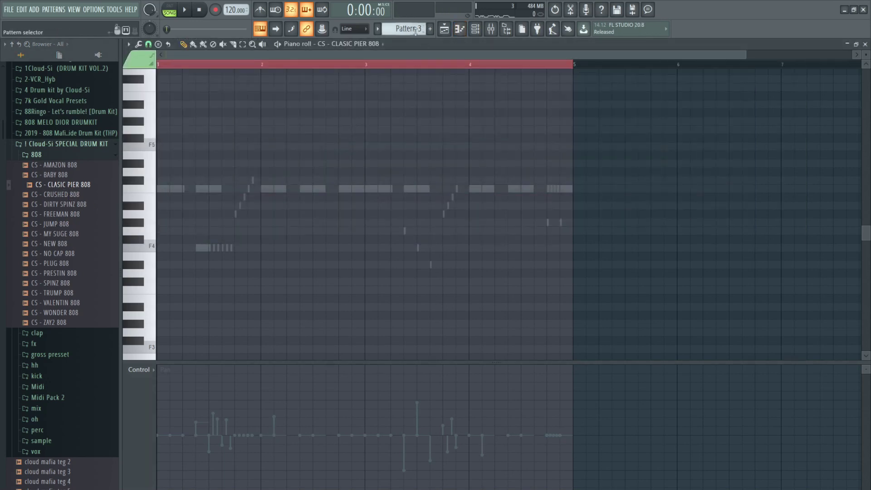
scroll(415, 31, "up", 2)
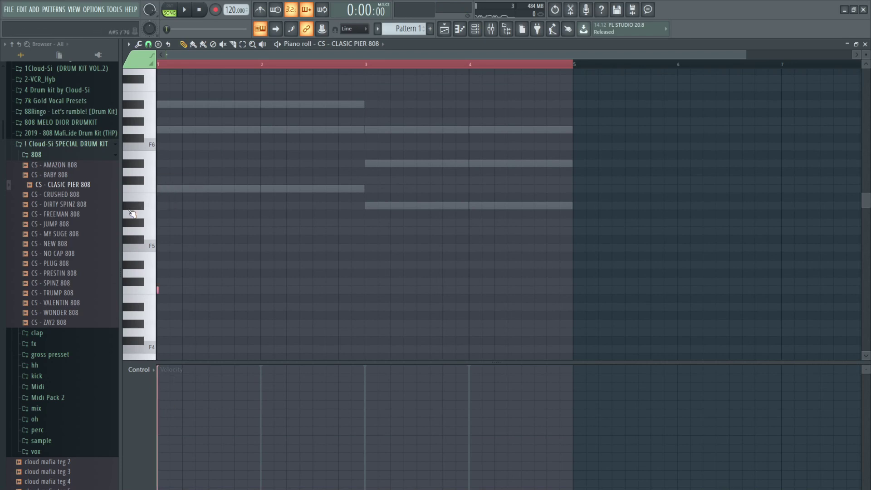
- Place short 808 notes at C5 on bar 1's first beat and G5 on beat 2 of bar 2
key("space")
key("t")
key("space")
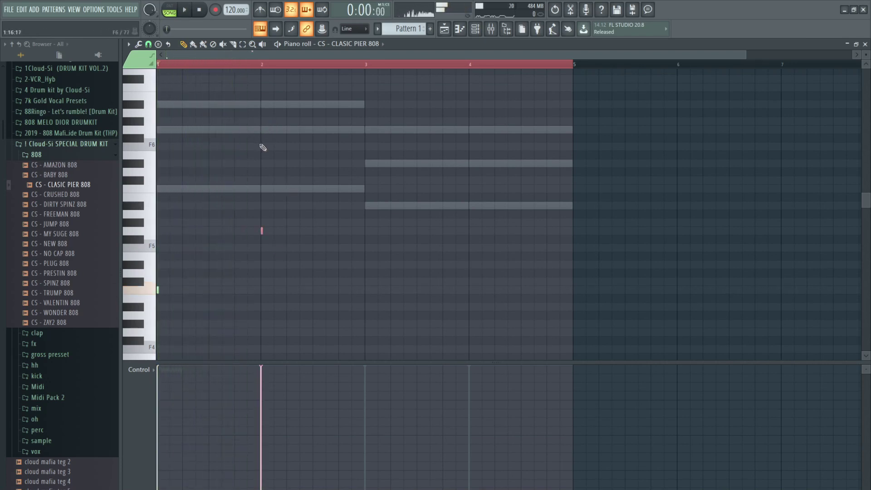
key("space")
left_click_drag(262, 230, 287, 230)
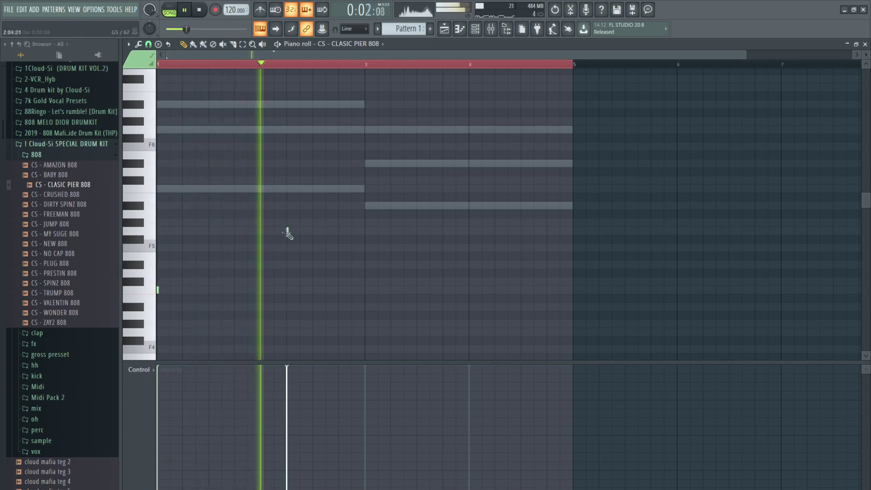
- Change the 808 note on beat 2 of bar 2 to A#4 and play it against the chords
key("space")
key("F6")
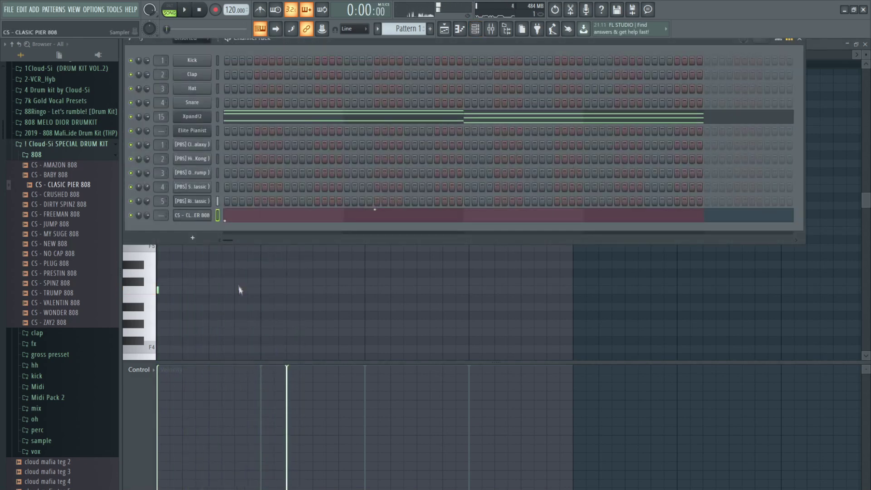
key("F6")
key("space")
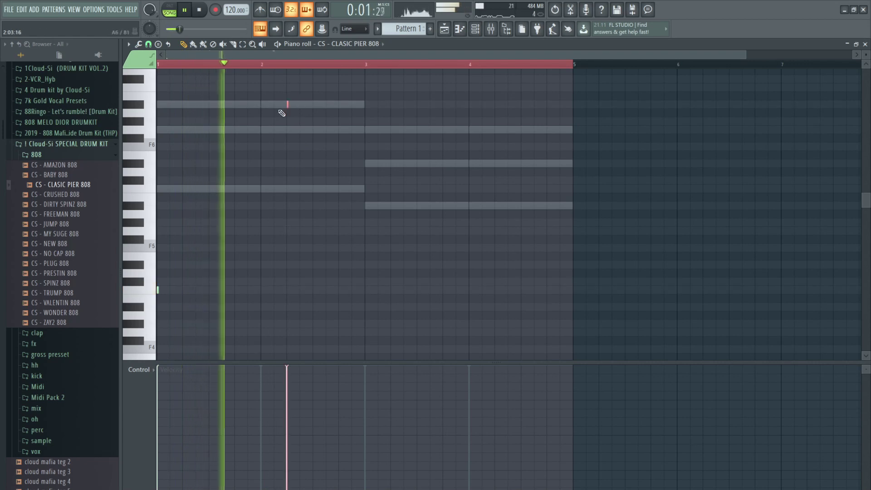
key("ctrl+Down")
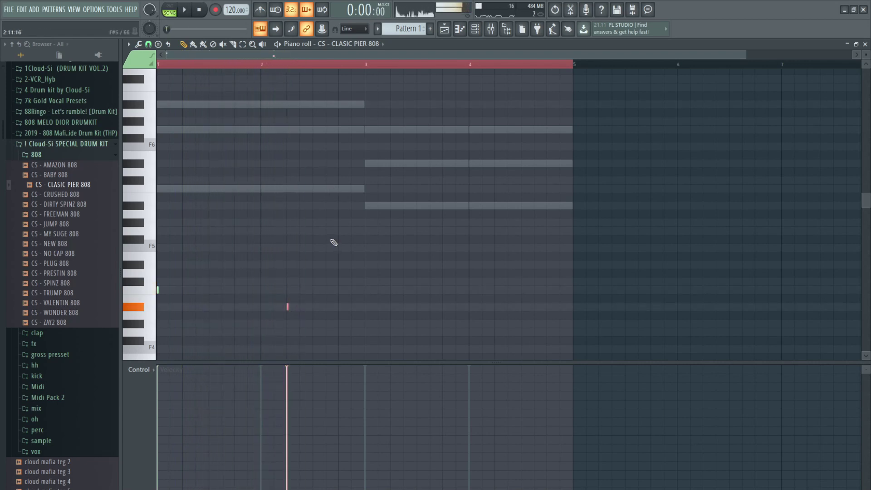
key("space")
key("ctrl+Down")
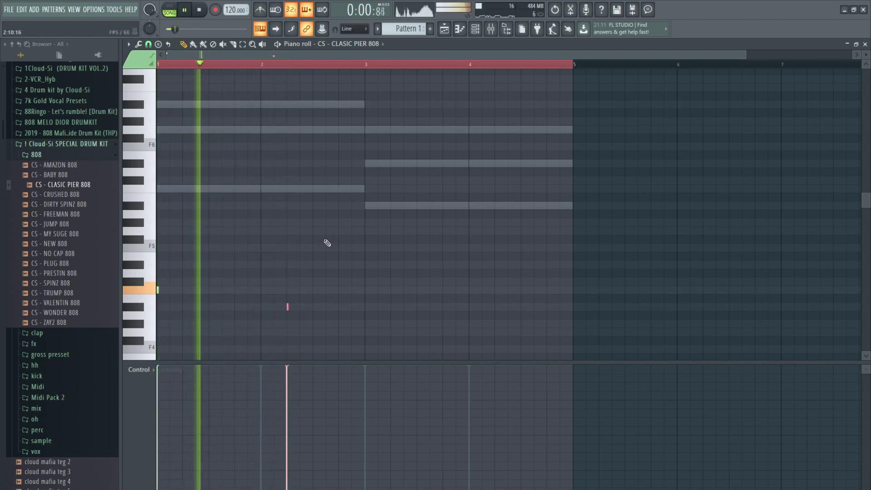
key("space")
key("space")
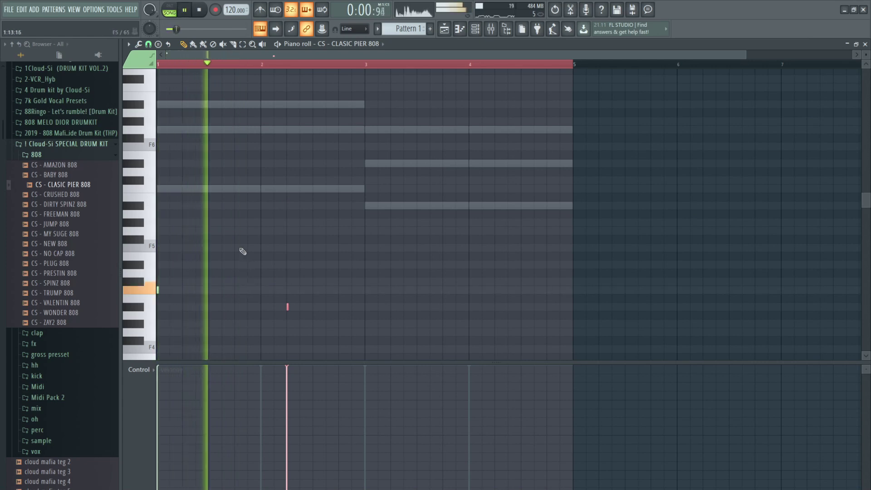
- Place a short G5 808 note on beat 4 of bar 1 and play
left_click(235, 231)
right_click(234, 224)
key("space")
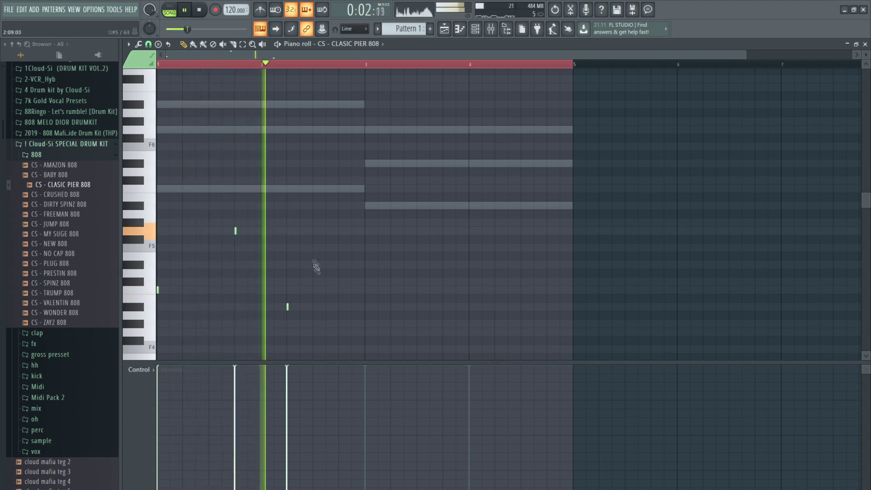
- Add short A#4 808 notes on beat 3.5 of bar 2 and beat 1 of bar 3, and move bar 2's beat 2 note to D#5
left_click(326, 306)
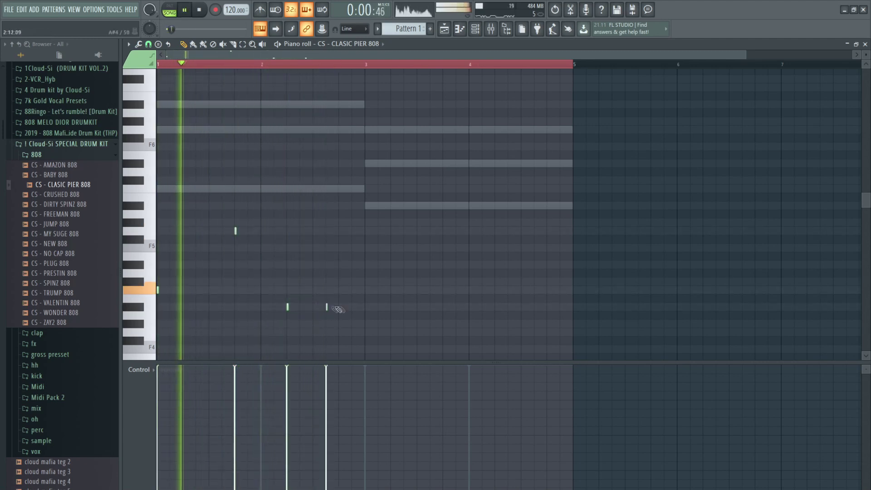
left_click_drag(287, 306, 302, 270)
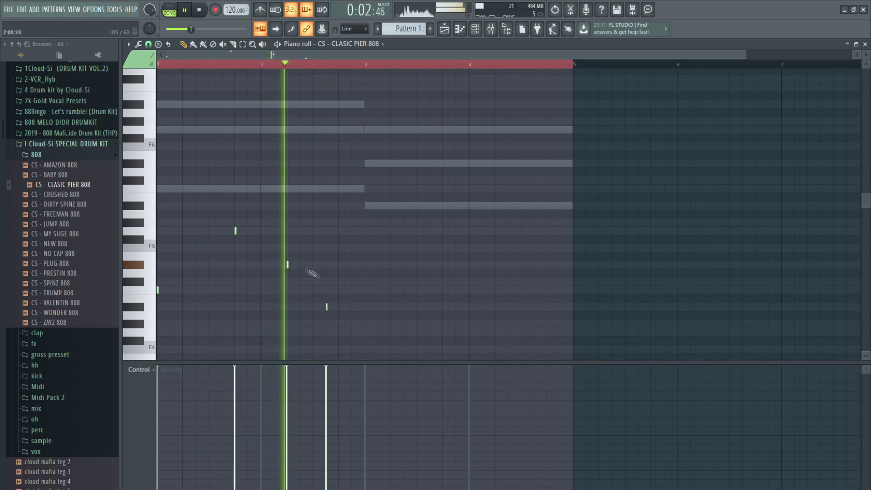
left_click(366, 307)
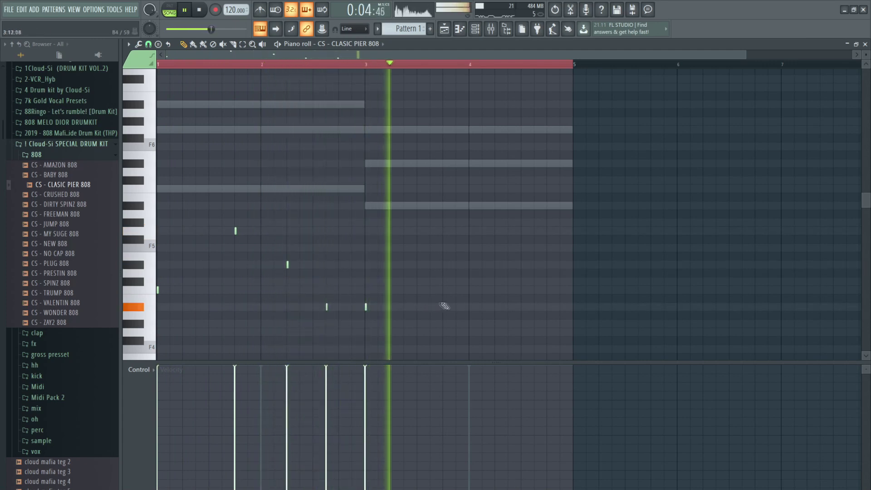
- Place short C#5 808 notes on beats 2 and 3.5 of bar 4 and switch playback to pattern mode
left_click(497, 281)
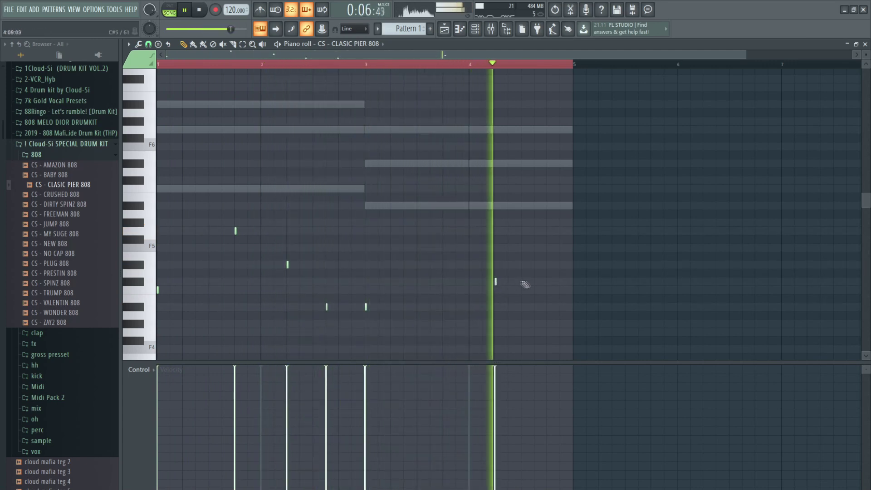
left_click(534, 281)
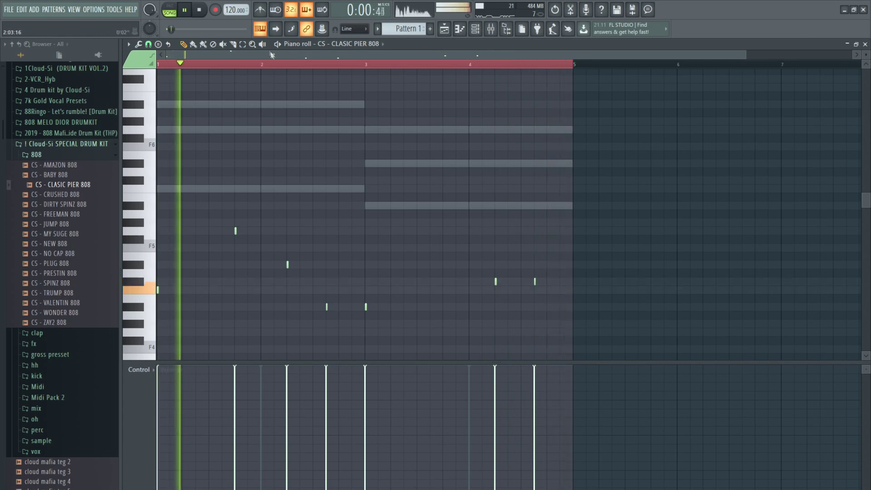
key("l")
- Route the 808 channel to mixer track 6 and adjust the volume of Insert 15
key("F6")
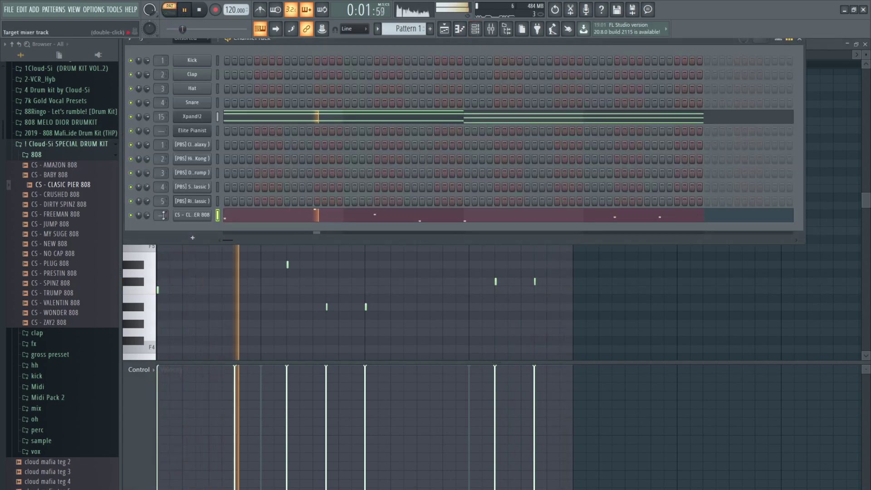
left_click(490, 30)
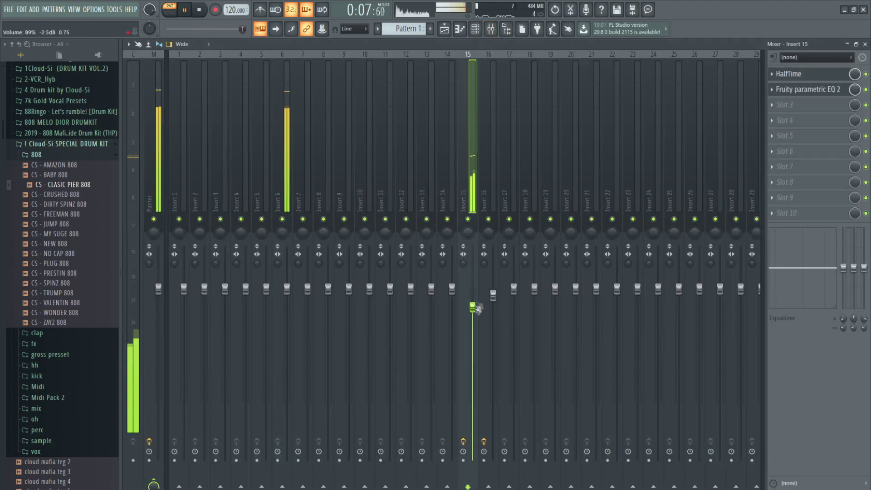
left_click(490, 167)
- Solo Track 8's consolidated audio in song mode and lower the volume of mixer Insert 16
left_click(444, 29)
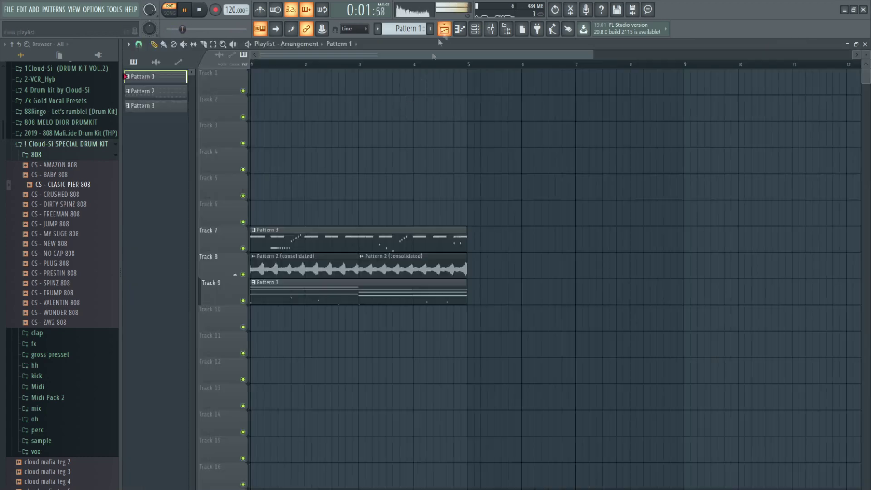
left_click(244, 275, "ctrl")
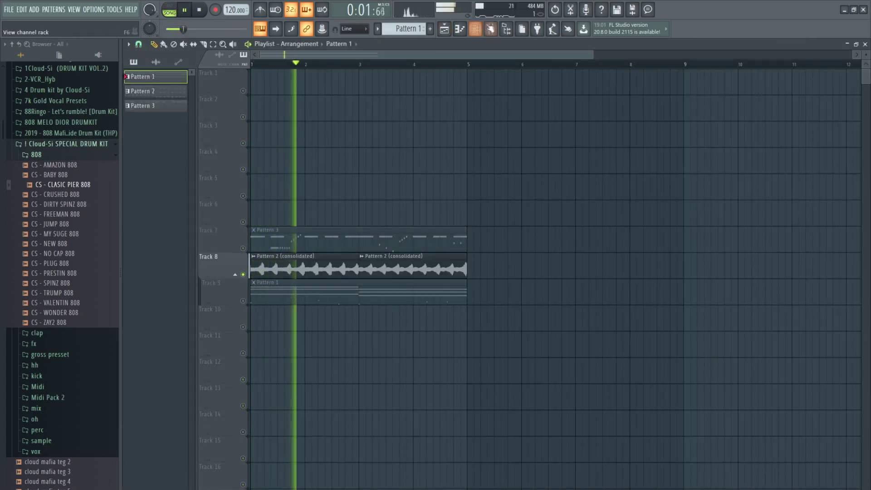
key("F9")
left_click_drag(472, 307, 494, 310)
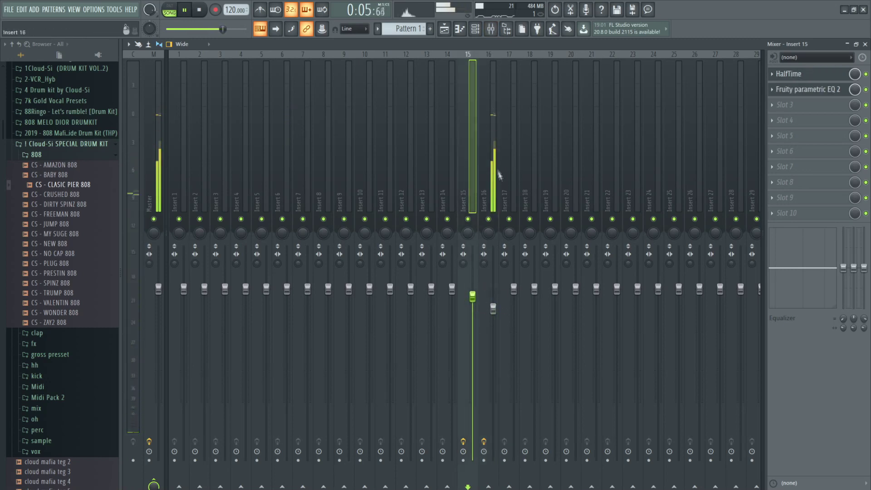
- Nudge low-shelf band 1 slightly higher in frequency in Insert 16's Fruity Parametric EQ 2
left_click(492, 110)
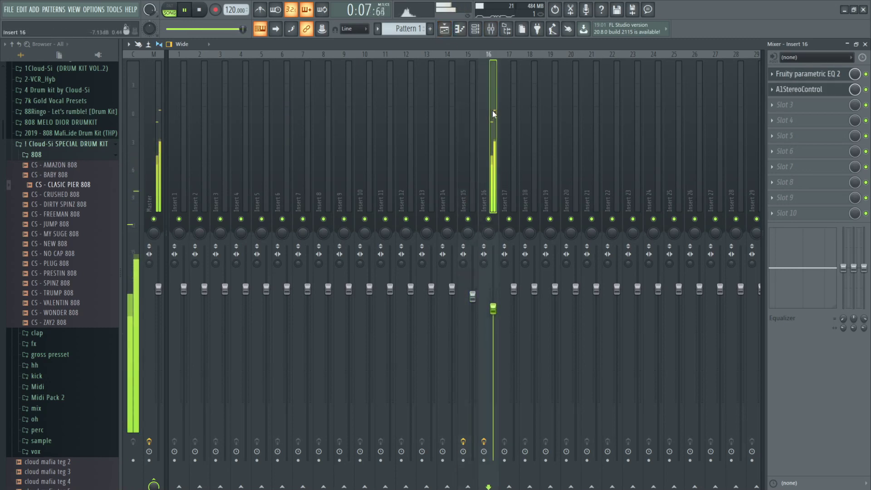
left_click(804, 75)
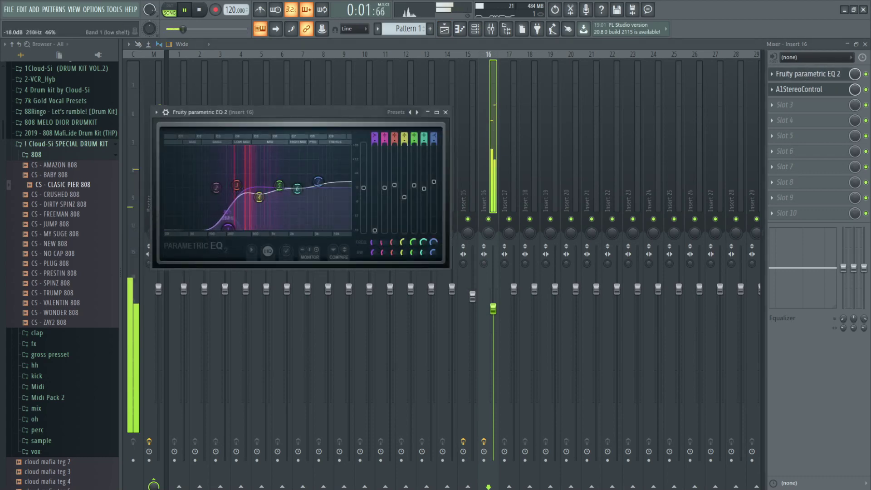
left_click_drag(228, 227, 231, 228)
- Unsolo Track 8, restart playback and adjust peaking band 4 in Insert 15's Fruity Parametric EQ 2
key("F5")
key("space")
key("space")
left_click(492, 29)
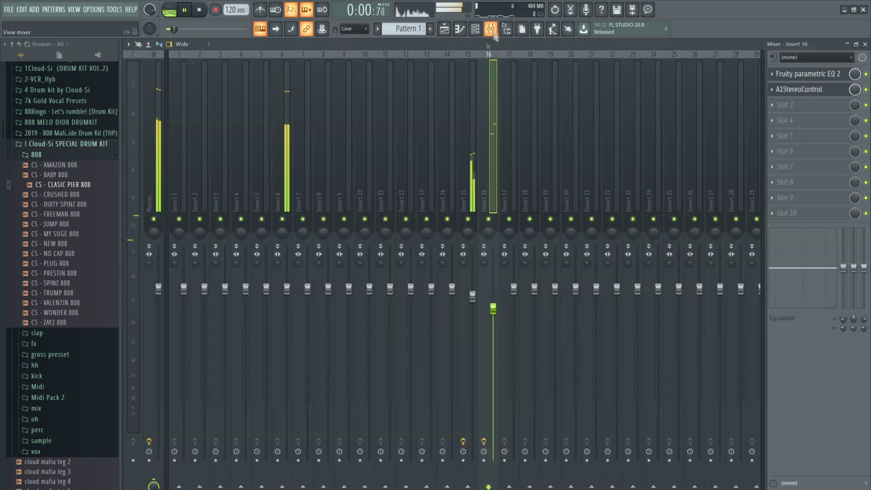
left_click(460, 153)
left_click(794, 90)
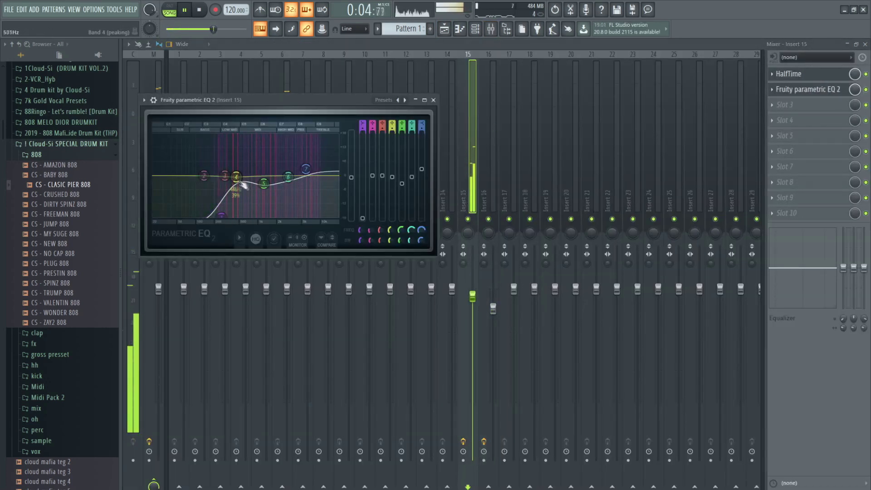
- Toggle the solo of Track 7's drum pattern on and off and play the full arrangement
key("F5")
key("space")
left_click(243, 248, "ctrl")
left_click(243, 248, "ctrl")
key("space")
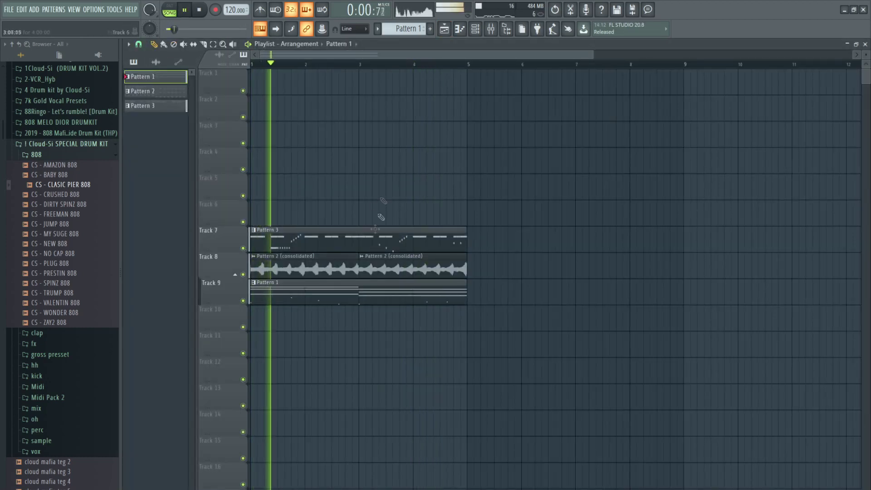
- Delete the 808's D#5 note on beat 2 of bar 2 and place it again
left_click(475, 29)
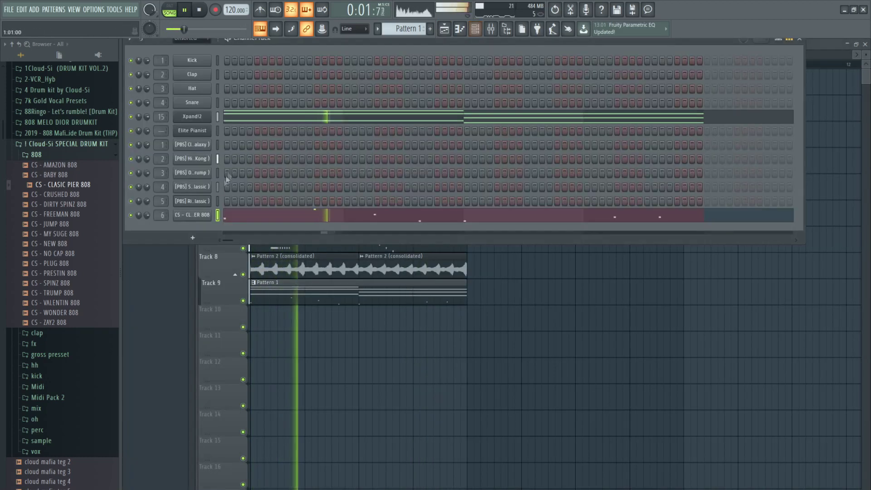
left_click(227, 216)
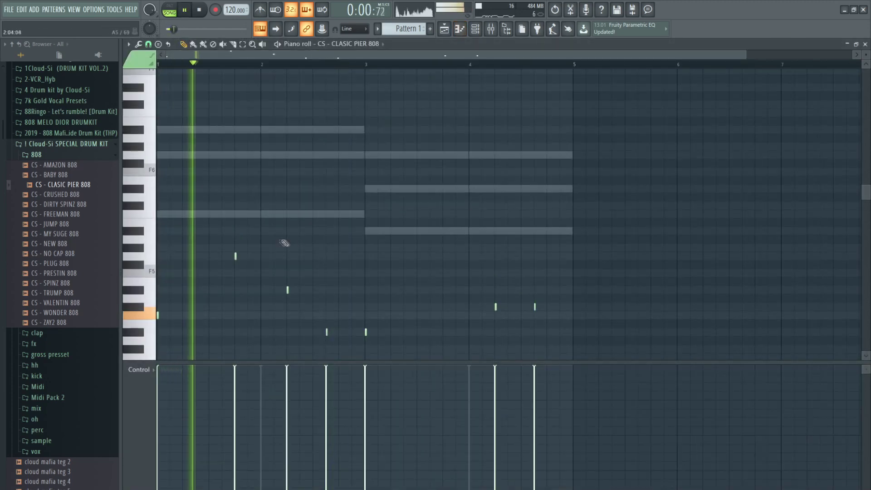
left_click(235, 256)
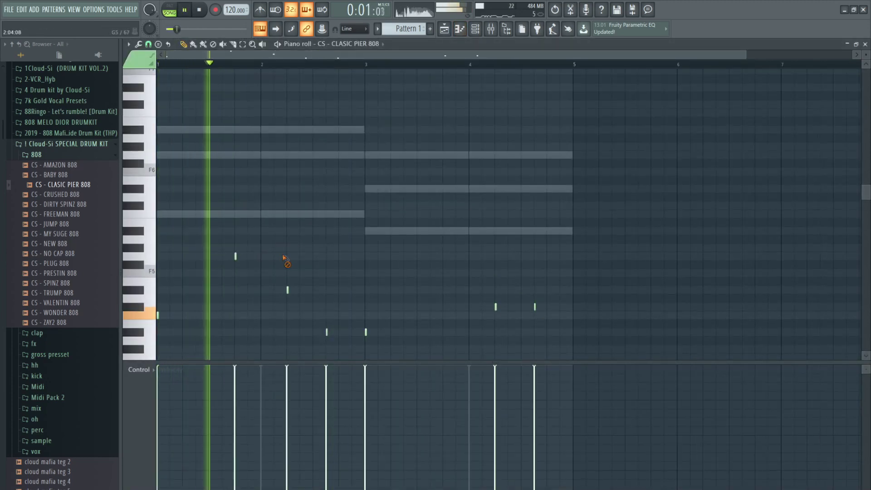
right_click(289, 288)
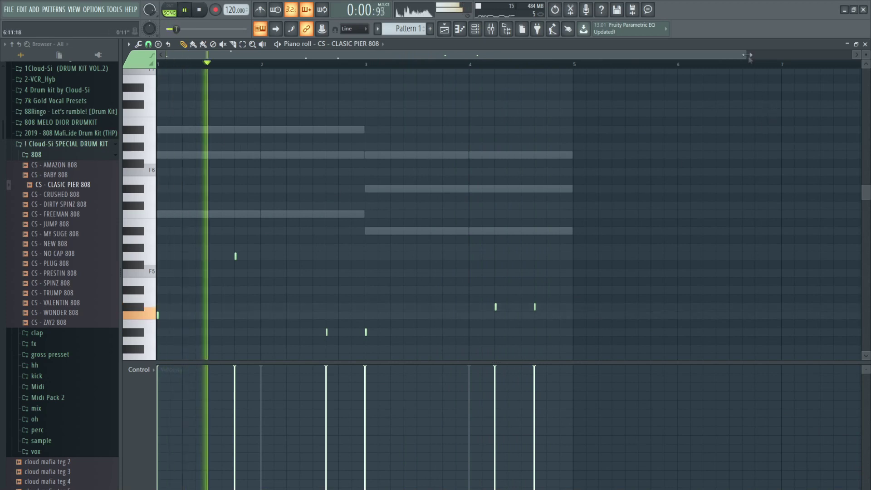
left_click_drag(745, 54, 531, 78)
scroll(648, 190, "down", 3)
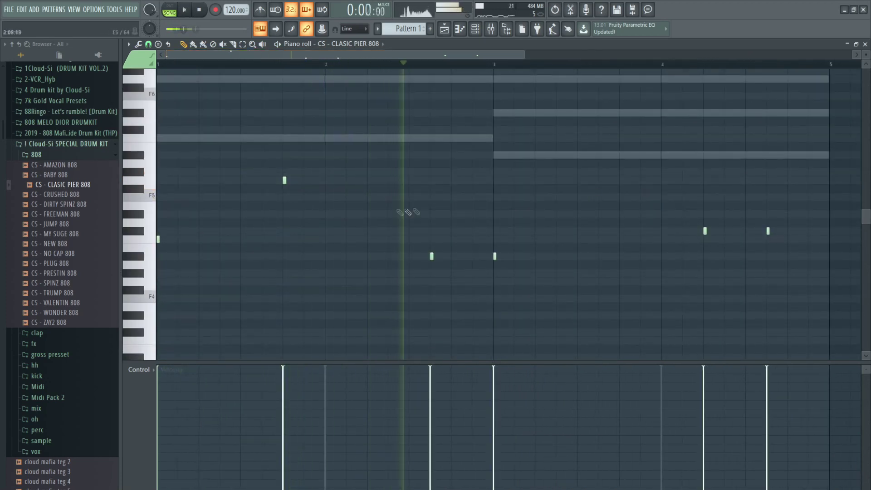
left_click(370, 213)
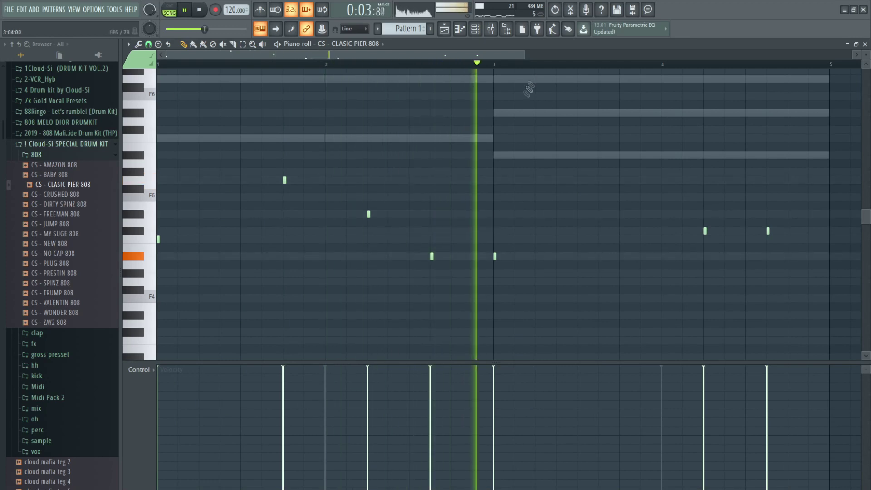
- Audition other 808 samples such as CS - FREEMAN 808 and try CS - JUMP 808 in the 808 channel
left_click(475, 28)
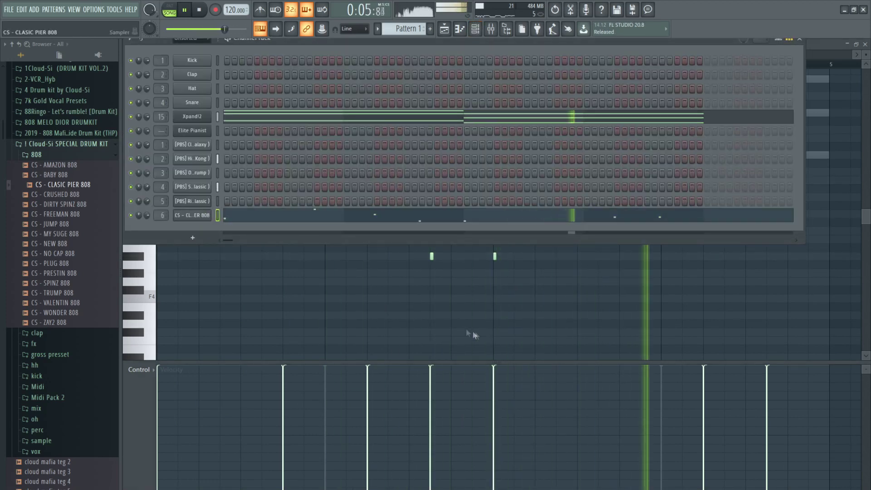
key("F6")
left_click_drag(524, 53, 635, 55)
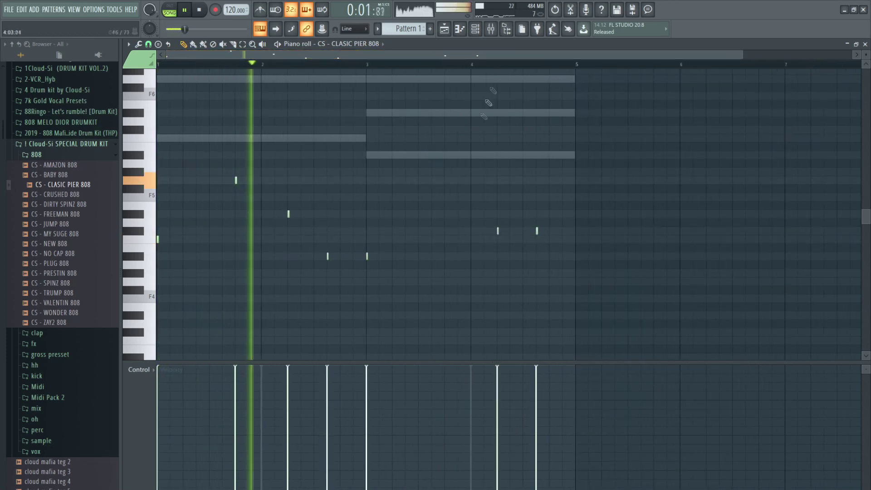
left_click(480, 33)
key("space")
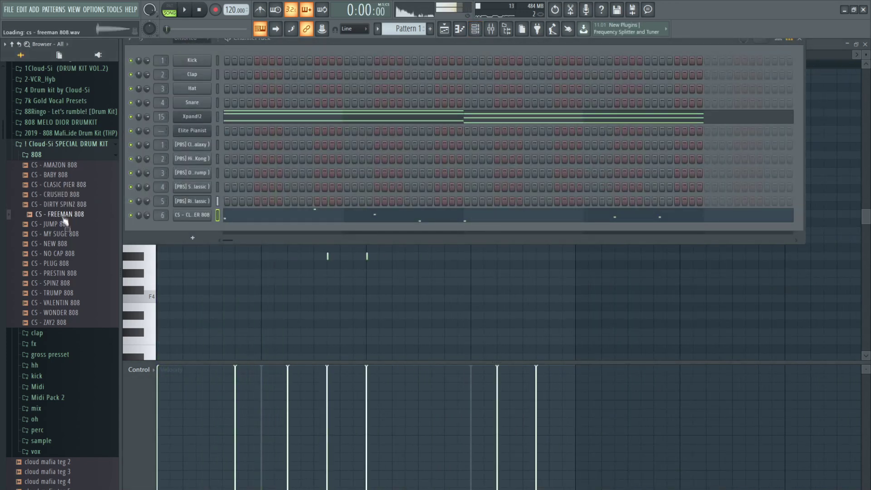
key("space")
left_click(56, 306)
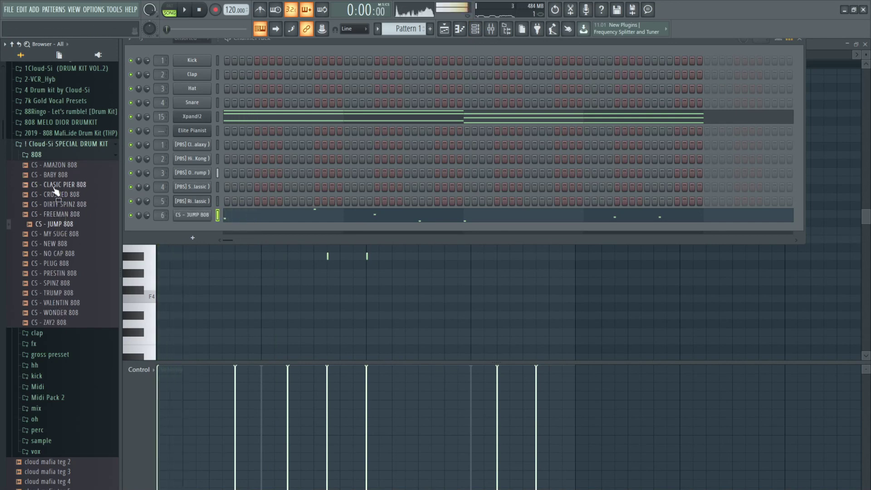
- Reload CS - CLASIC PIER 808 into the 808 channel and inspect its sampler settings and mixer Insert 6
key("space")
left_click(192, 215)
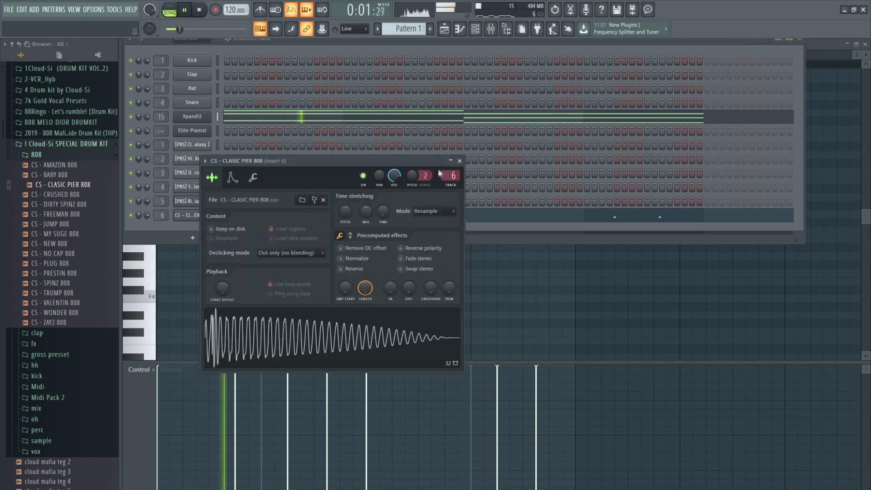
left_click(490, 28)
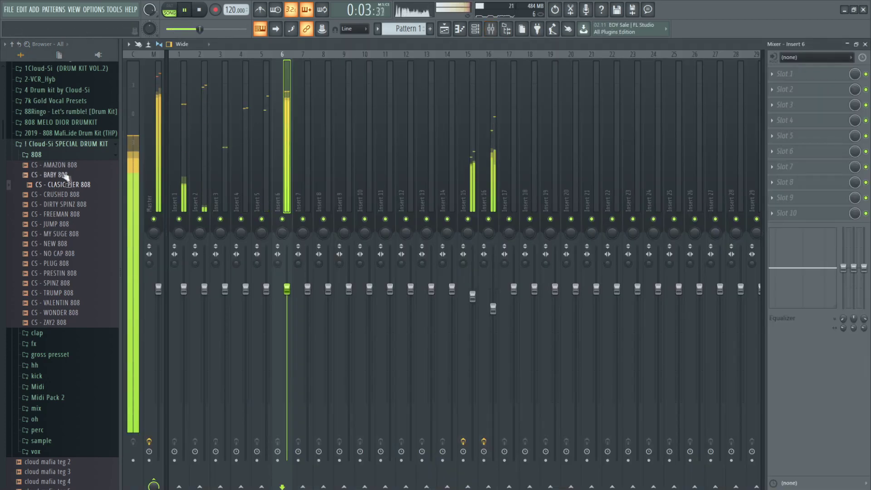
- Replace the 808 channel's sample with [!S] Jeans 808 from the !Sqweezey drum kit's Jeans folder
left_click(66, 144)
scroll(56, 186, "down", 3)
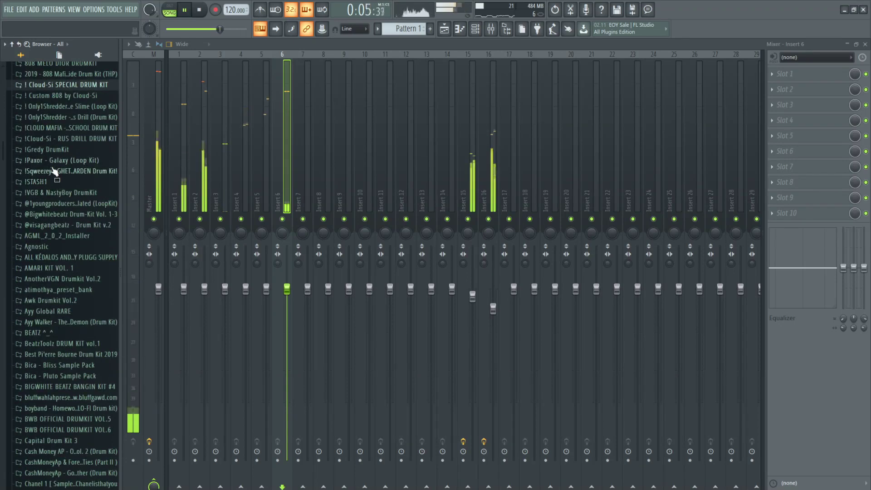
left_click(44, 173)
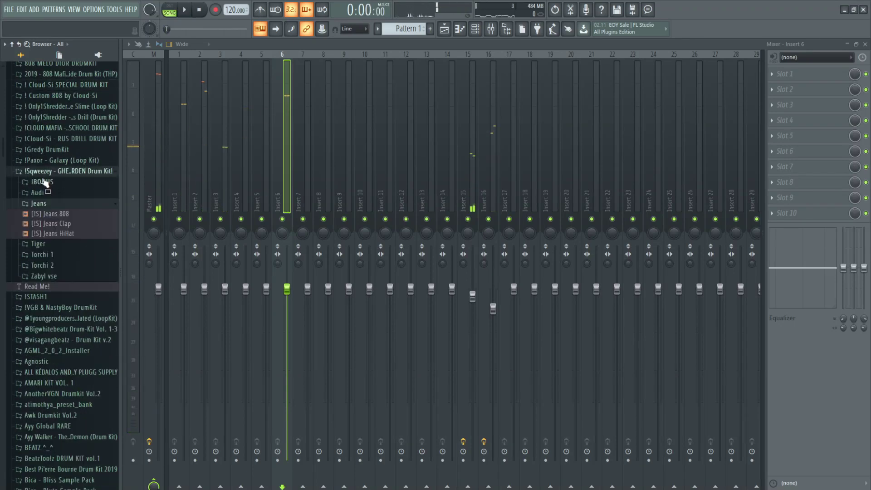
key("space")
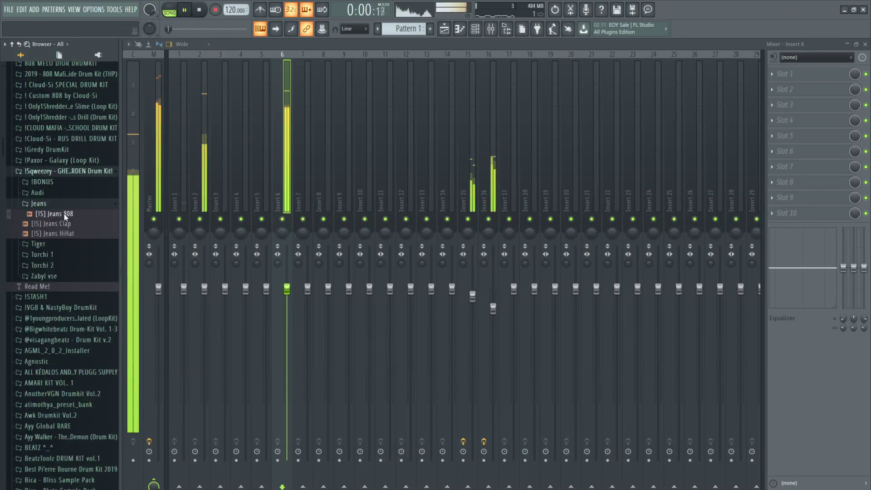
left_click(475, 29)
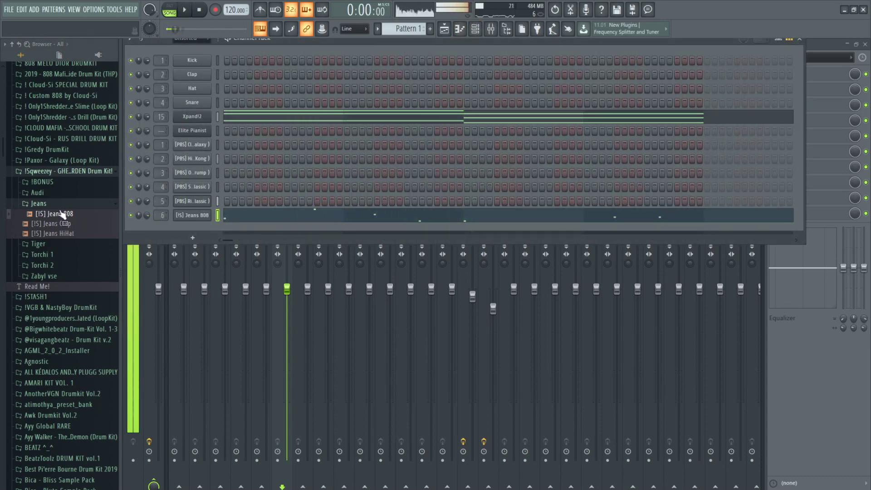
- Load the [!S] 808 Dist preset from the !BONUS folder onto Insert 6 and lower Fruity Fast Dist's mix level
left_click(45, 183)
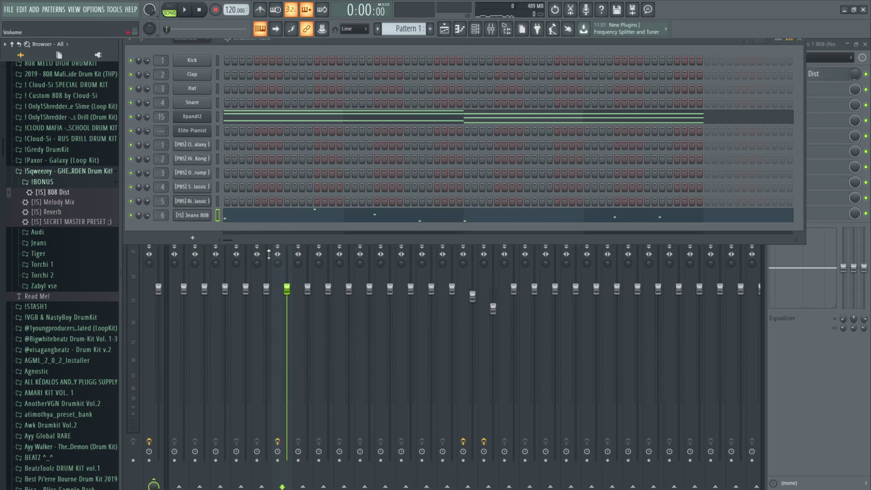
key("space")
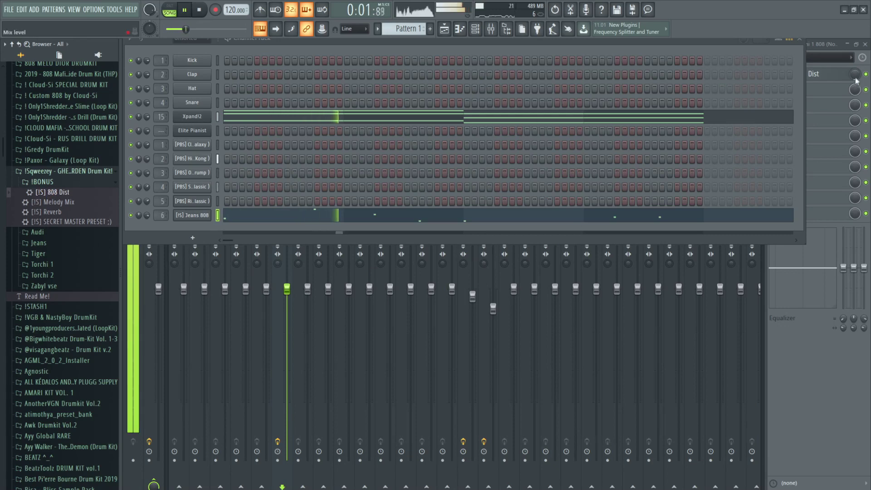
key("F6")
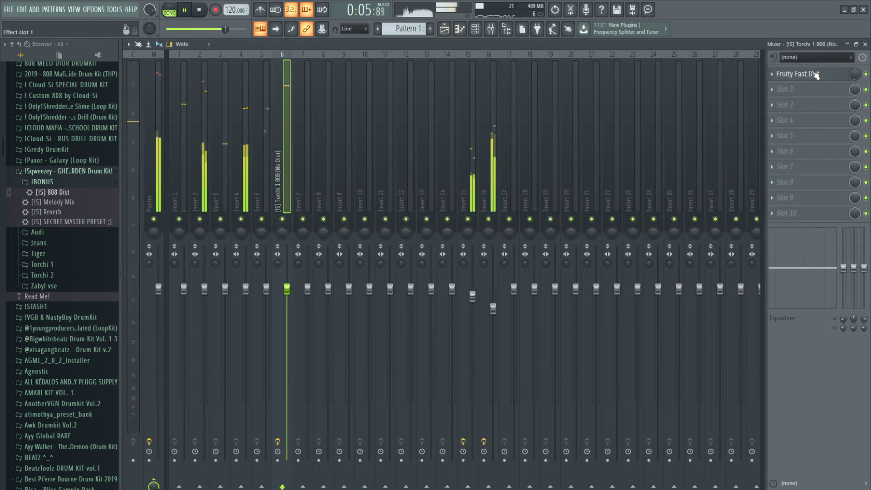
- Add PV_Perc ( Aether ) from PVLACE Drumkit Vol.1 on mixer track 7 with VintageVerb, and place a hit on beat 4 of bar 1
key("F5")
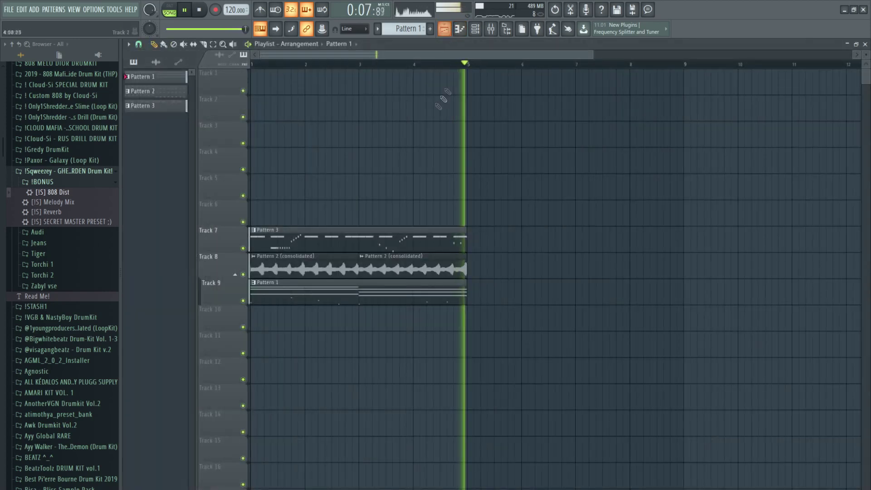
key("F6")
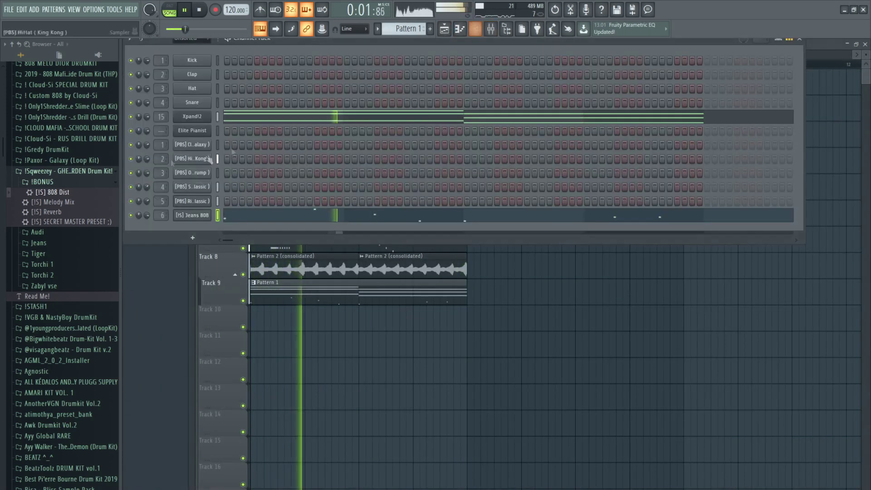
left_click(59, 175)
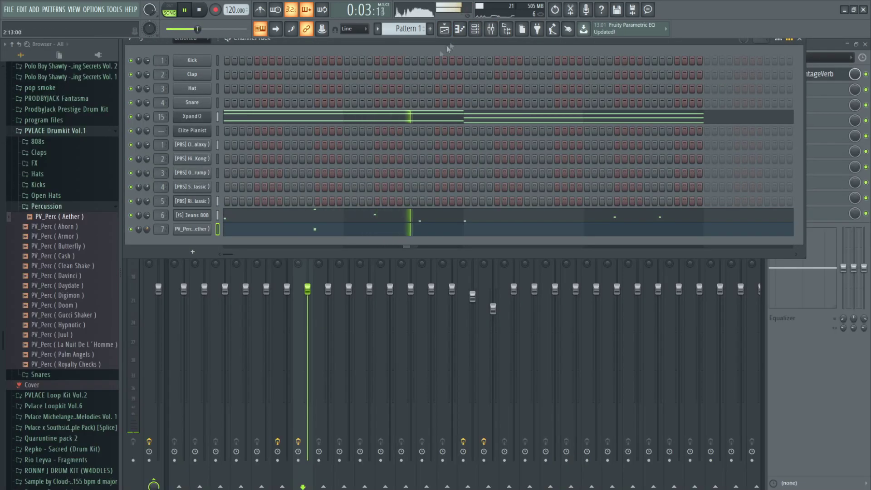
- Add PV_Kick ( Kush ) from PVLACE Drumkit Vol.1's Kicks folder as a new channel below PV_Perc ( Aether )
key("F5")
key("F6")
left_click_drag(54, 216, 53, 209)
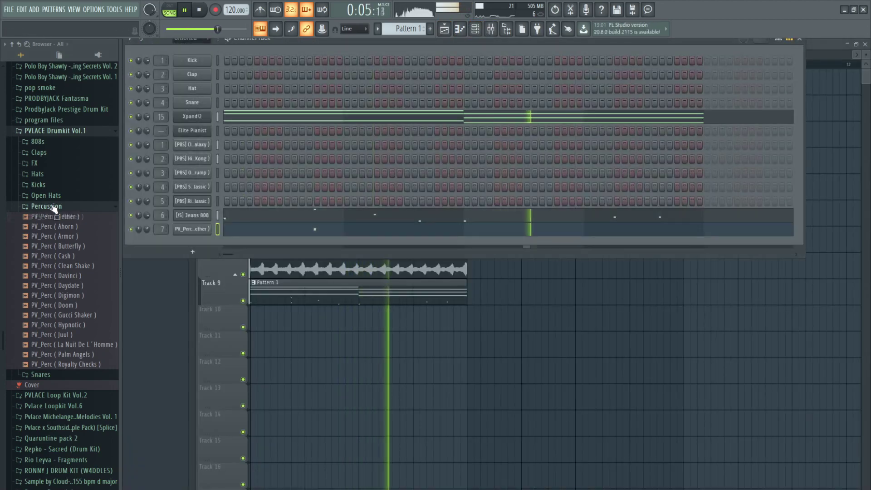
left_click(45, 206)
left_click(38, 185)
key("space")
left_click(46, 205)
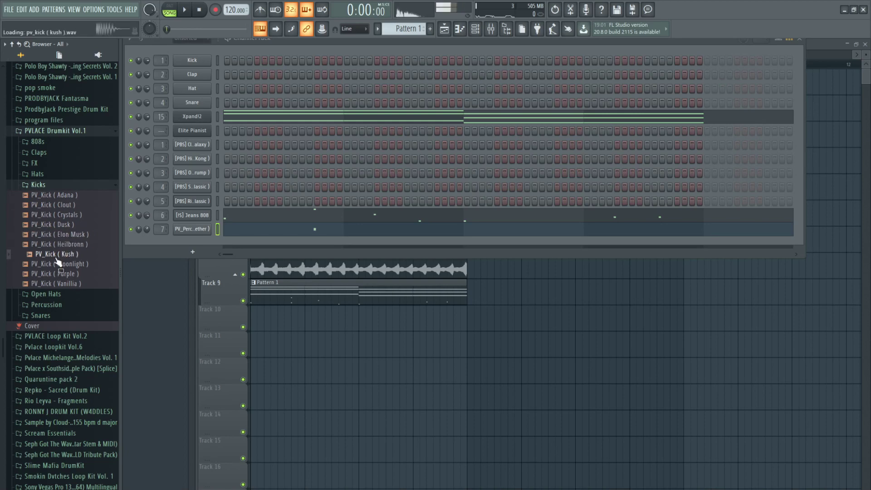
left_click_drag(199, 244, 200, 212)
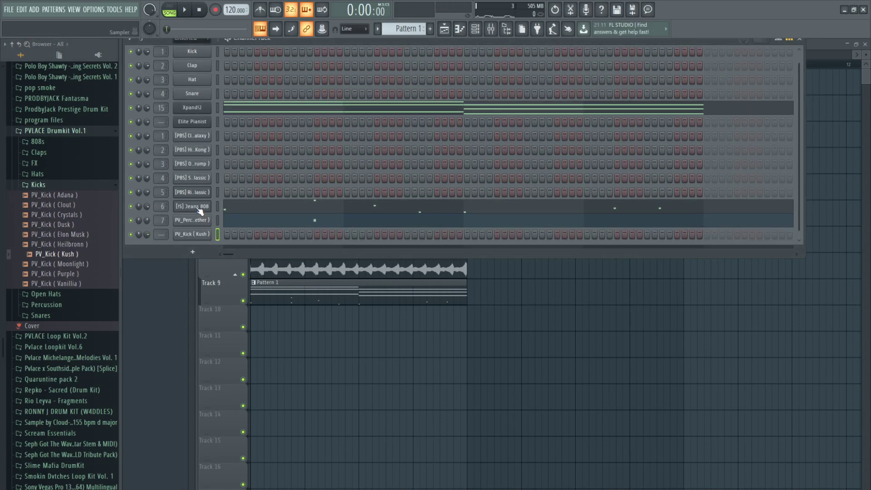
- Copy the Jeans 808 rhythm into PV_Kick ( Kush ) on C5 and delete the second hit, late in bar 1
right_click(191, 234)
left_click(219, 232)
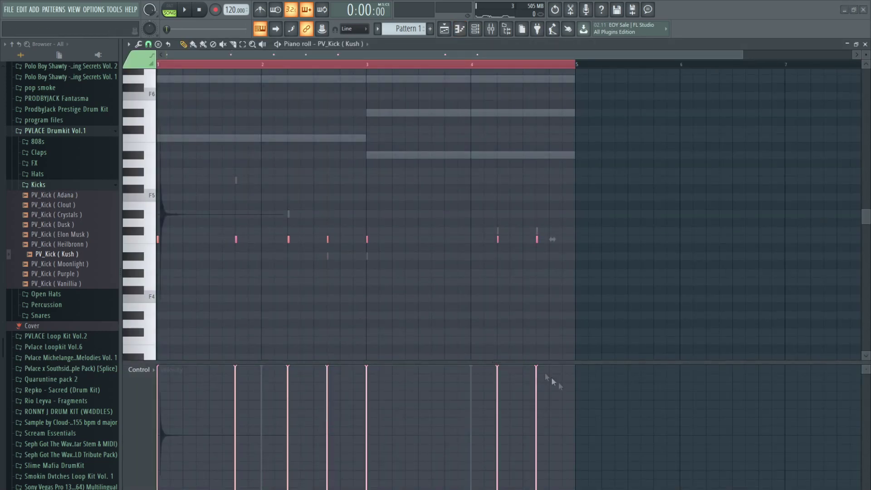
left_click(246, 82, "ctrl")
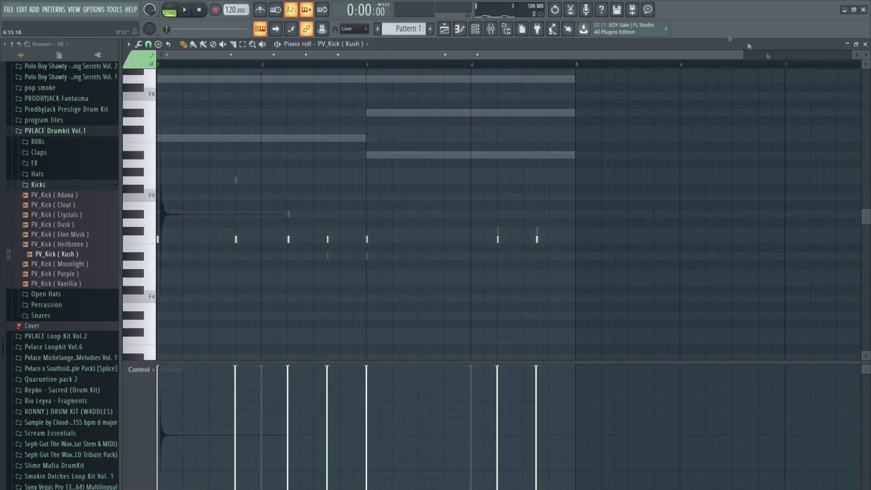
left_click_drag(736, 58, 733, 58)
key("space")
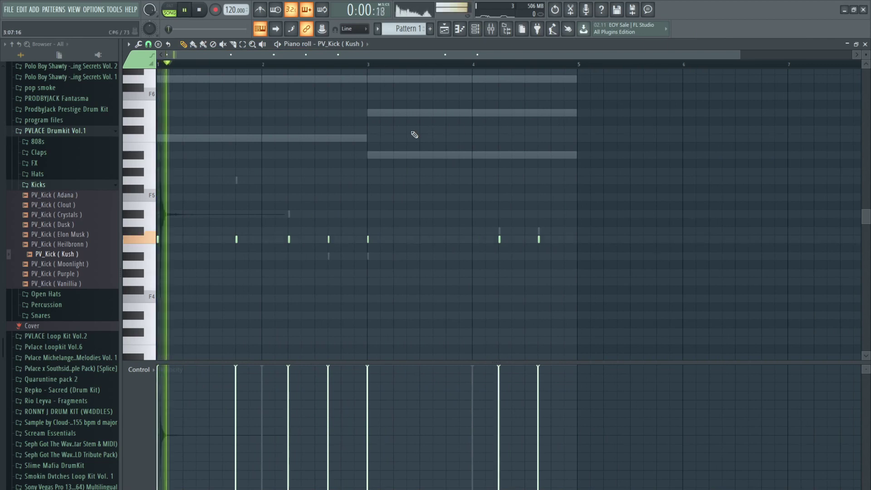
key("space")
right_click(236, 239)
key("space")
key("F6")
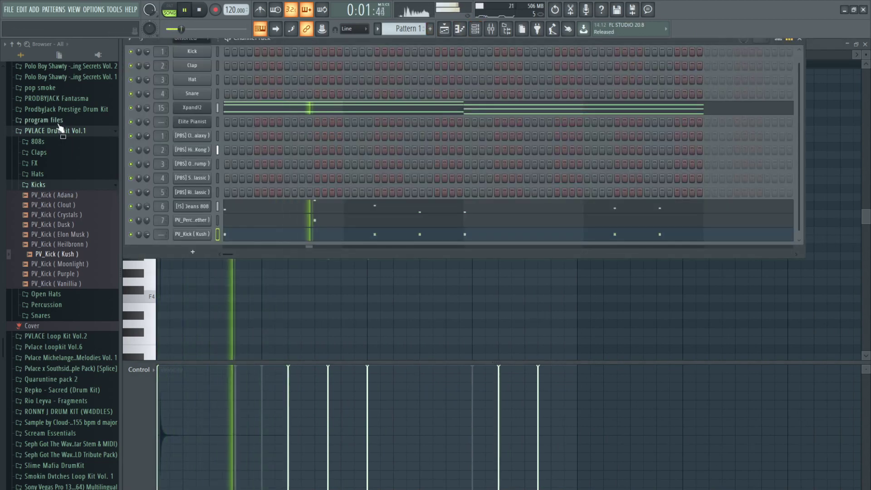
- Replace the PV_Kick sample with [PBS] Kick ( Racks ) from the Polo Boy Shawty Vol.2 drum kit and route it to mixer track 8
left_click(53, 132)
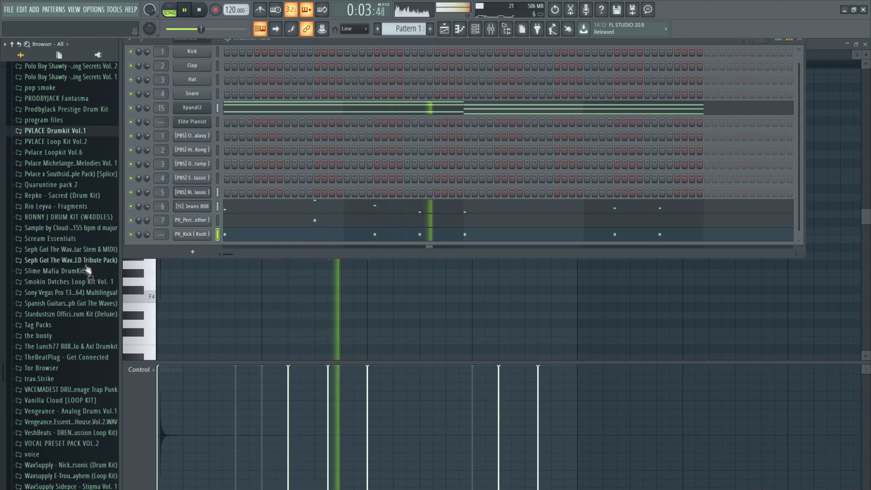
scroll(77, 298, "down", 10)
scroll(77, 298, "up", 12)
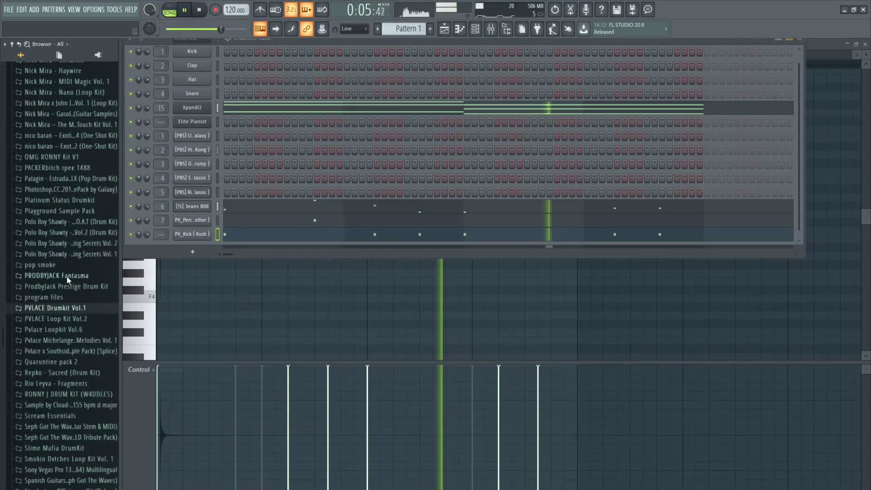
left_click(76, 350)
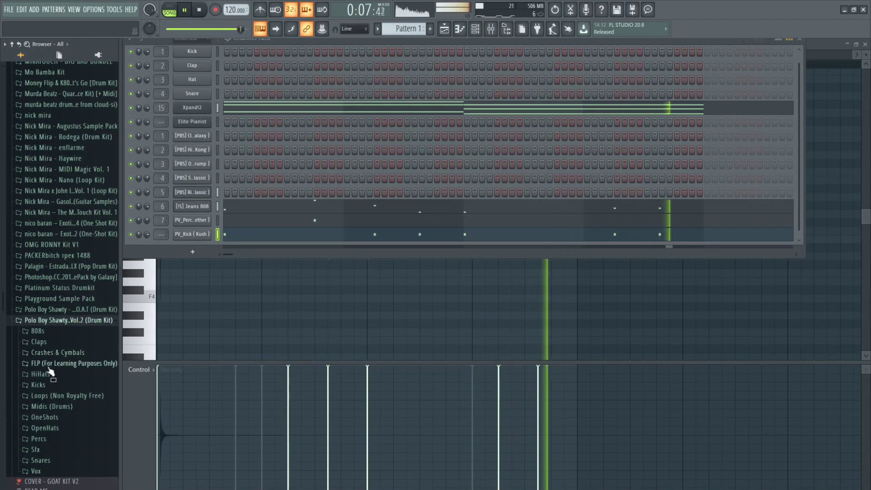
left_click(38, 384)
left_click(72, 217)
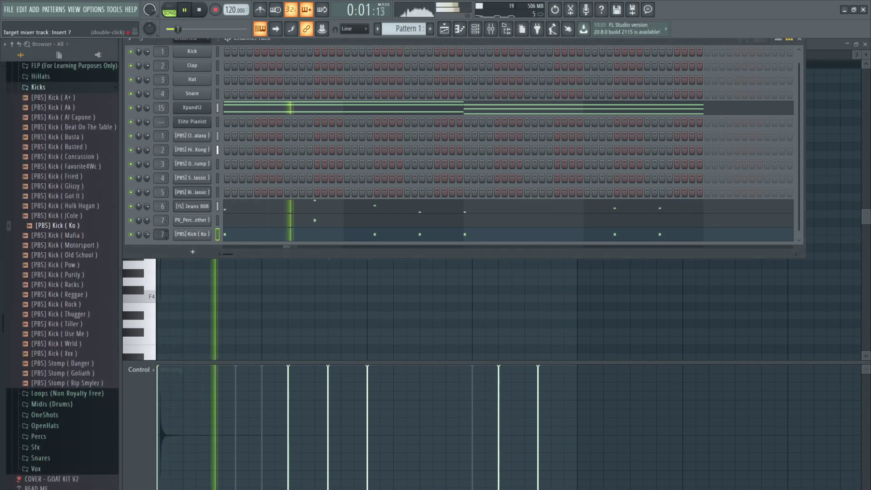
key("space")
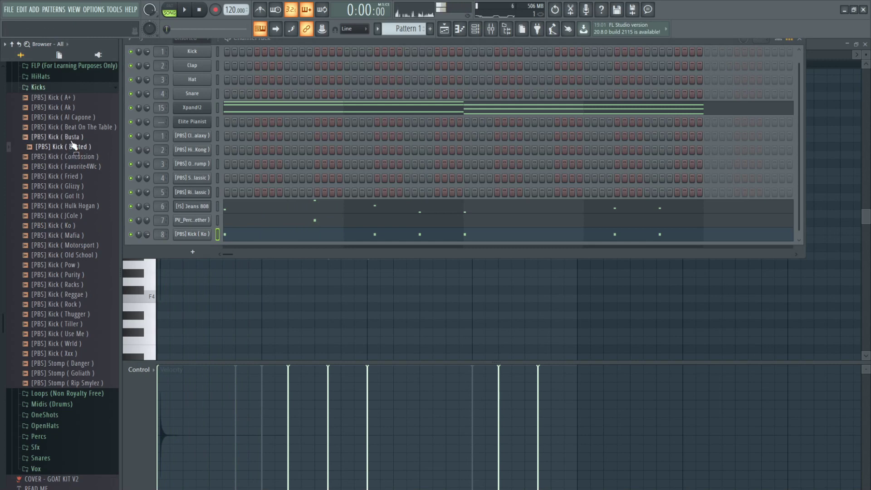
key("space")
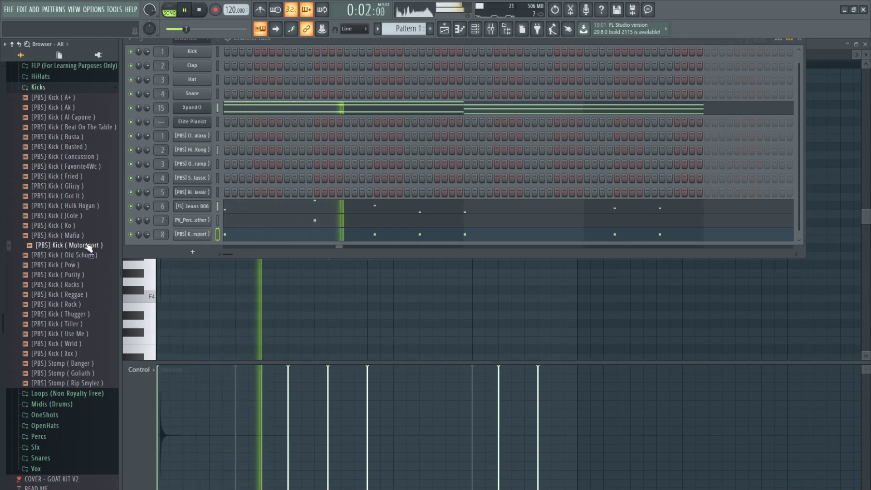
left_click(253, 295)
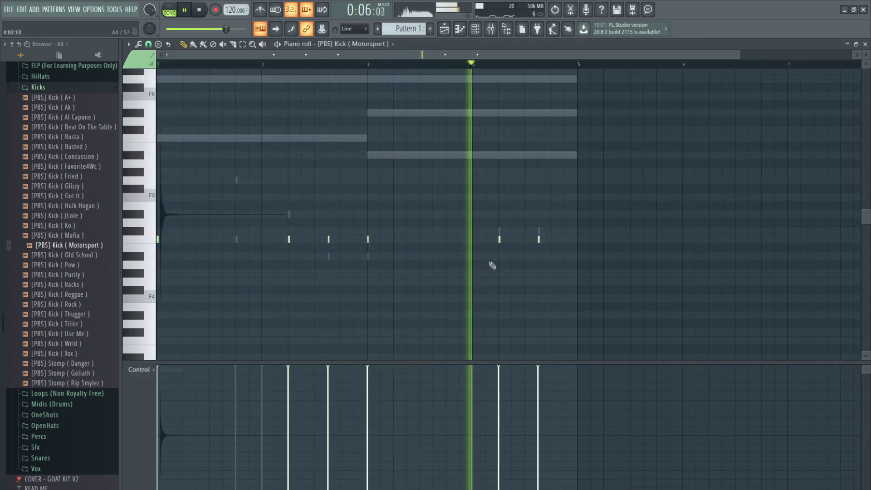
key("F6")
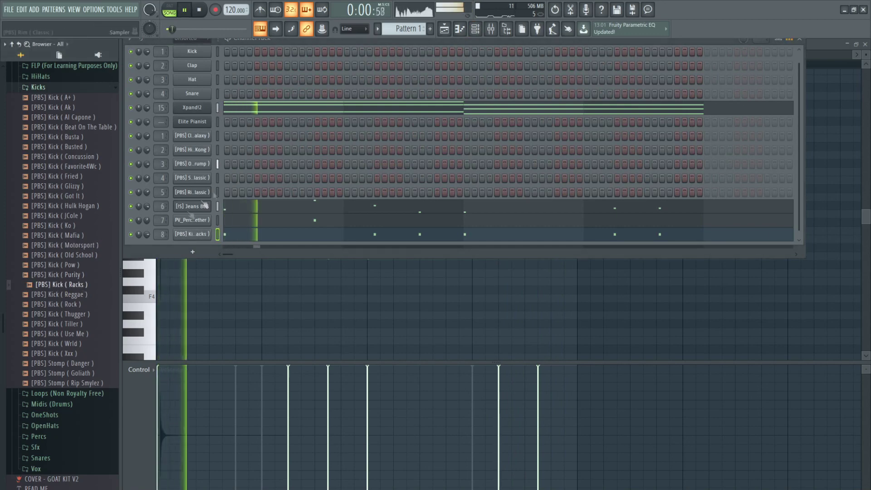
- Open the Master track's first effect slot and check the levels of Insert 6 and the kick's Insert 8 during playback
key("F9")
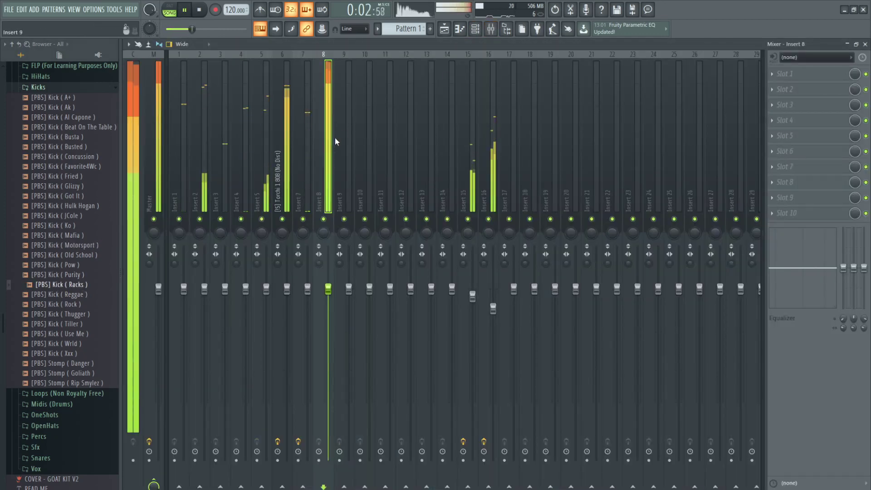
left_click(156, 140)
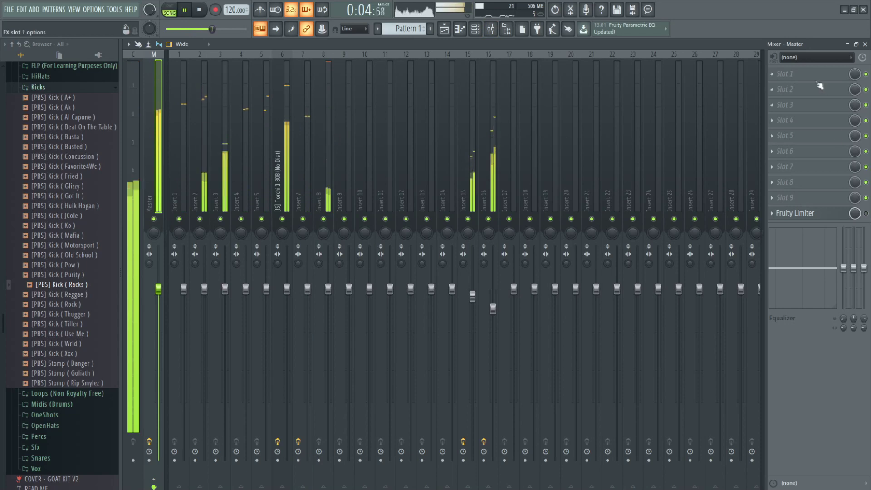
left_click(798, 73)
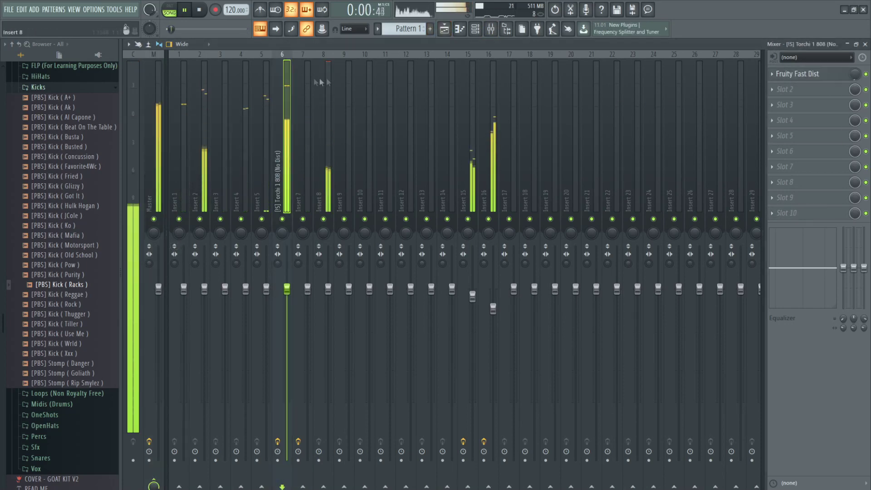
left_click(331, 217)
left_click(286, 165)
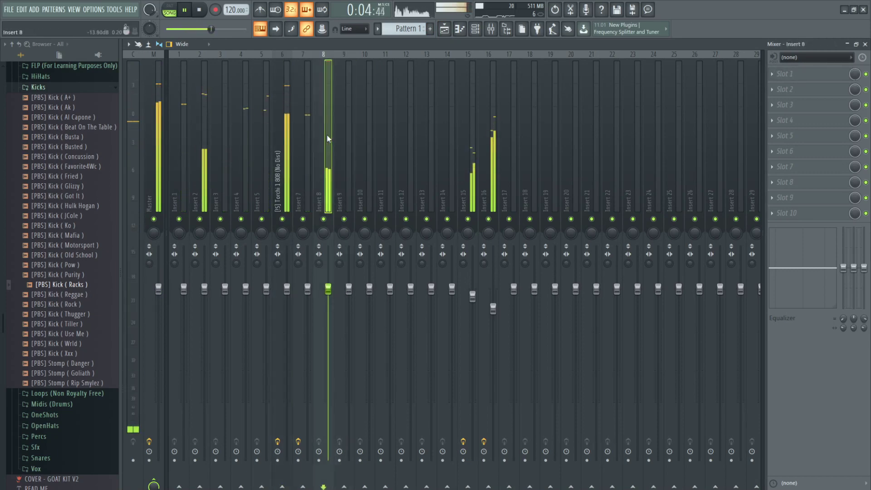
- Split Pattern 1 by channel and lay out four-bar Jeans 808, PV_Perc and [PBS] Kick ( Racks ) clips on tracks 10 to 12
left_click(444, 29)
key("space")
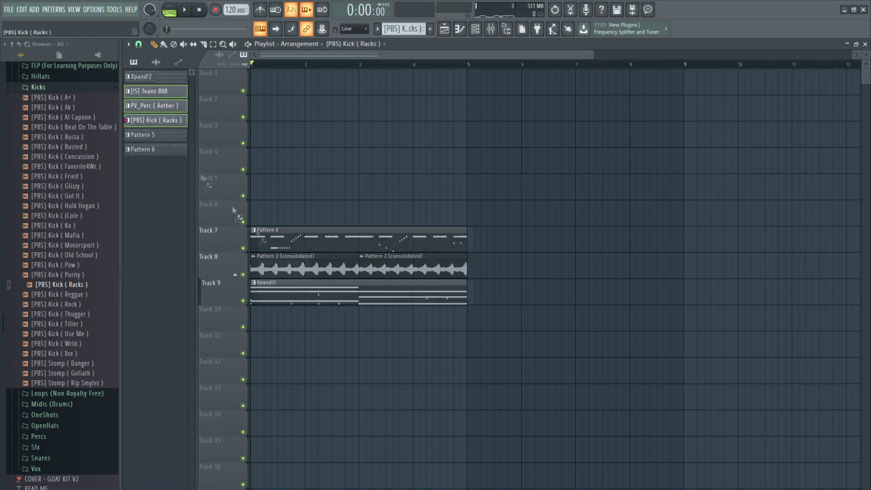
left_click_drag(232, 208, 378, 357)
left_click_drag(305, 340, 474, 343)
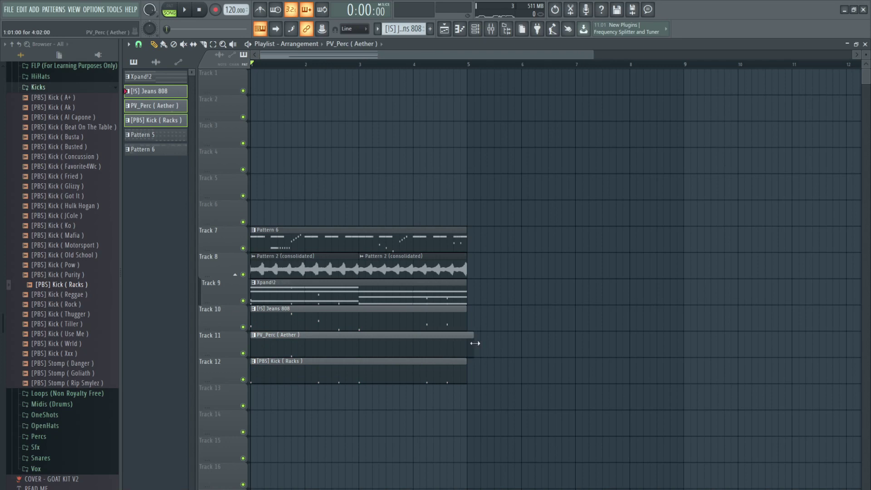
- Delete the Pattern 6 clip from track 7, move the Jeans 808 notes into Pattern 7, and place that pattern on track 7
right_click(317, 229)
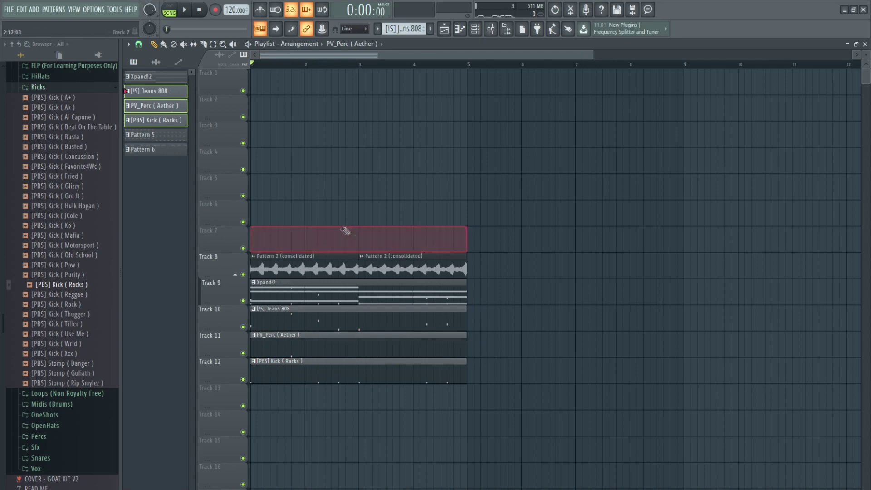
double_click(311, 300)
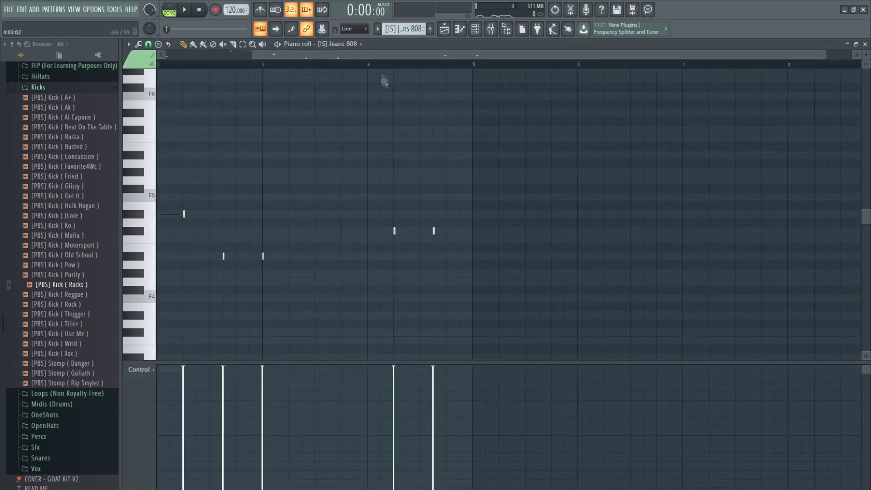
scroll(402, 29, "down", 4)
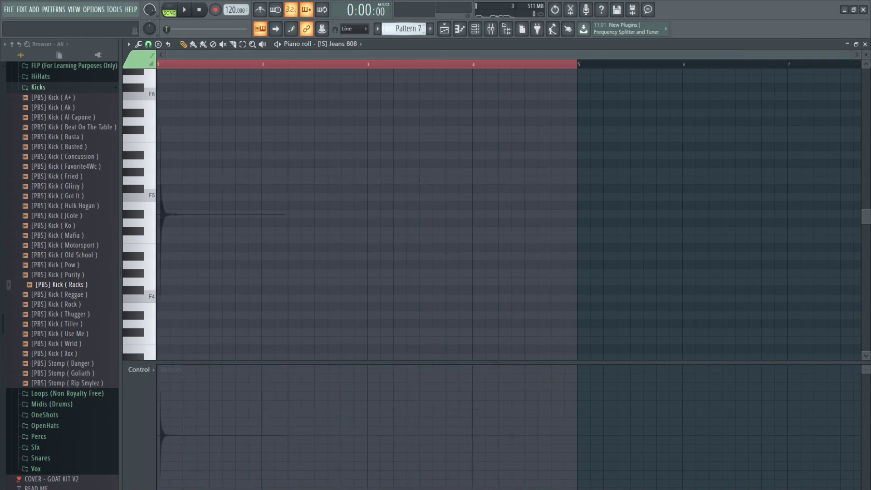
scroll(424, 30, "up", 3)
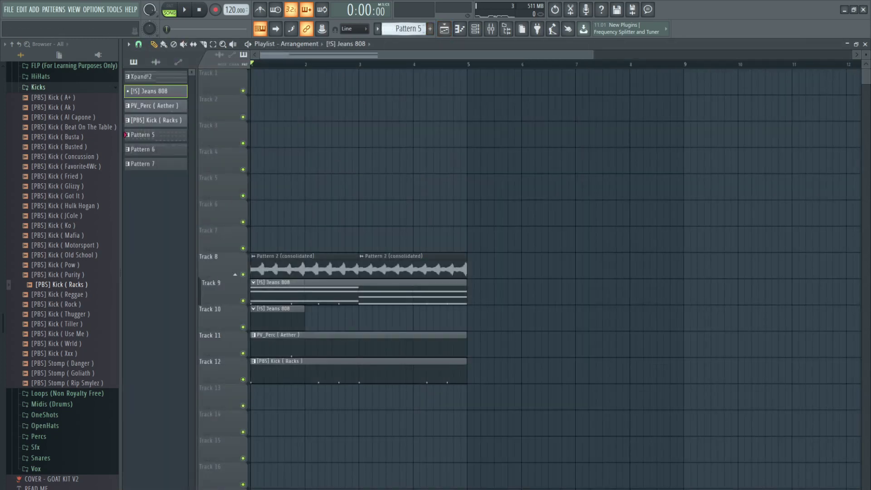
left_click_drag(145, 164, 295, 241)
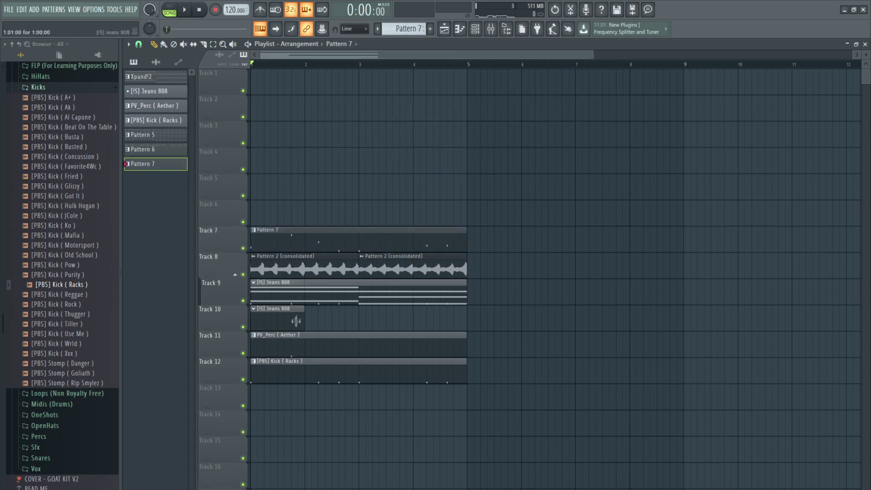
- Delete the Jeans 808 clip from track 10 and move the PV_Perc and [PBS] Kick clips up to tracks 10 and 11
right_click(304, 315)
left_click_drag(347, 331, 336, 410)
left_click_drag(322, 373, 322, 346)
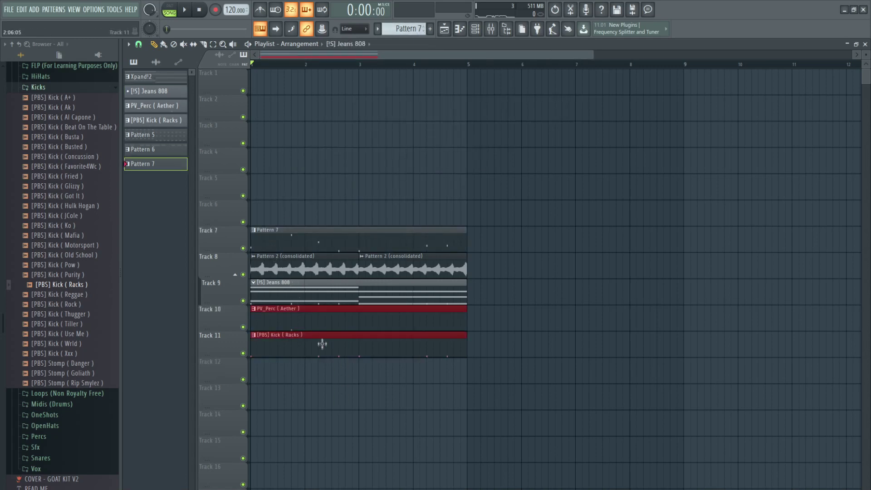
left_click(349, 325)
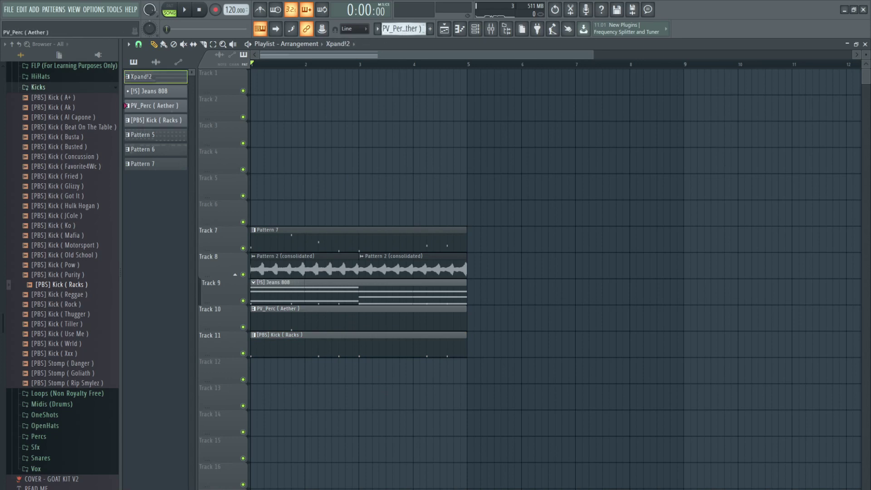
- Place Pattern 6 on track 6 and replace the Pattern 7 clip on track 7 with a fresh one
left_click_drag(177, 136, 225, 234)
left_click_drag(152, 149, 308, 201)
key("space")
key("space")
left_click_drag(149, 163, 322, 162)
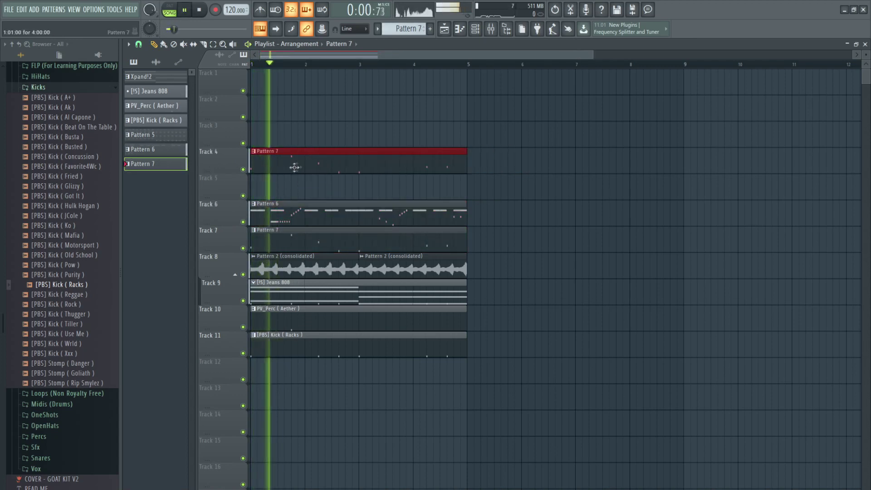
right_click(311, 240)
left_click_drag(303, 154, 311, 231)
- Restore the Xpand!2 clip on track 9 and place a second [PBS] Kick ( Racks ) clip on track 12, removing the extra PV_Perc clip
left_click_drag(321, 347, 321, 403)
left_click_drag(287, 297, 292, 376)
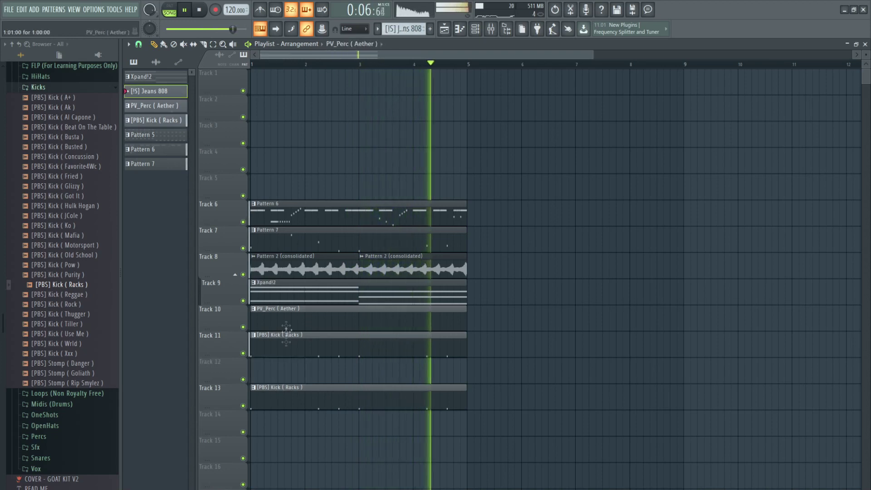
key("space")
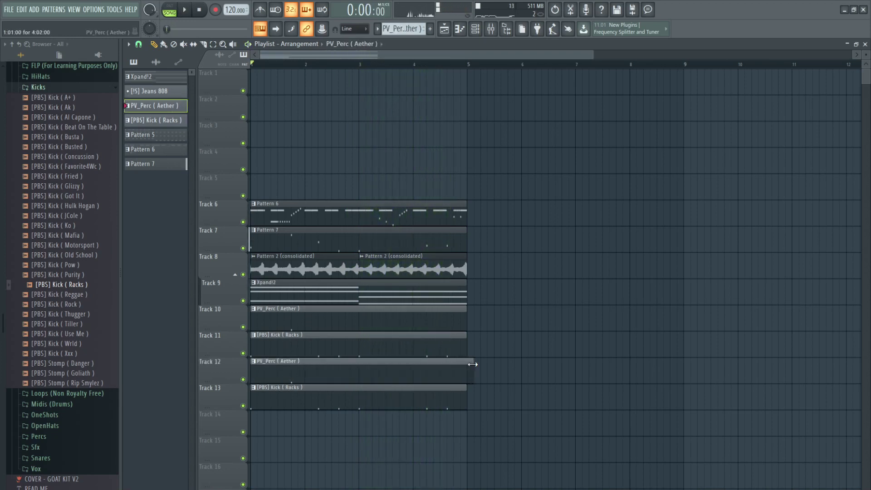
right_click(462, 365)
key("space")
left_click_drag(367, 402, 363, 373)
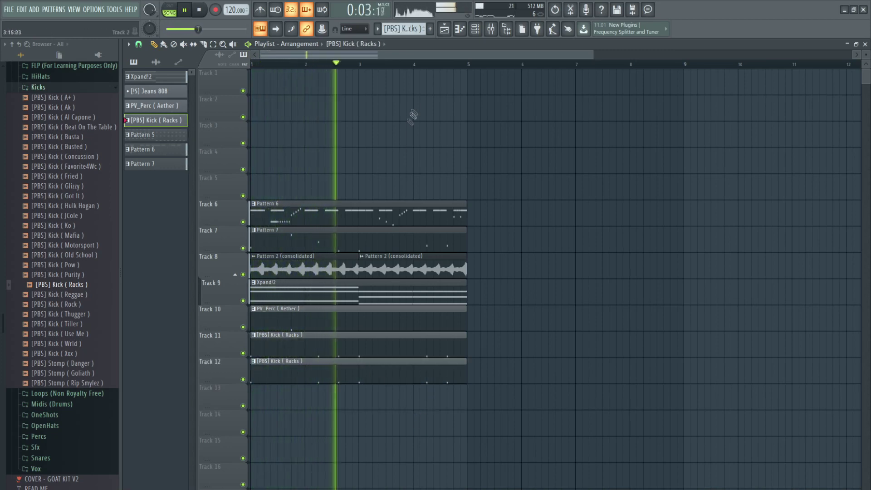
- Select all clips on tracks 6 to 12 and duplicate them so the four-bar section repeats from bars 5 and 9
scroll(413, 28, "down", 4)
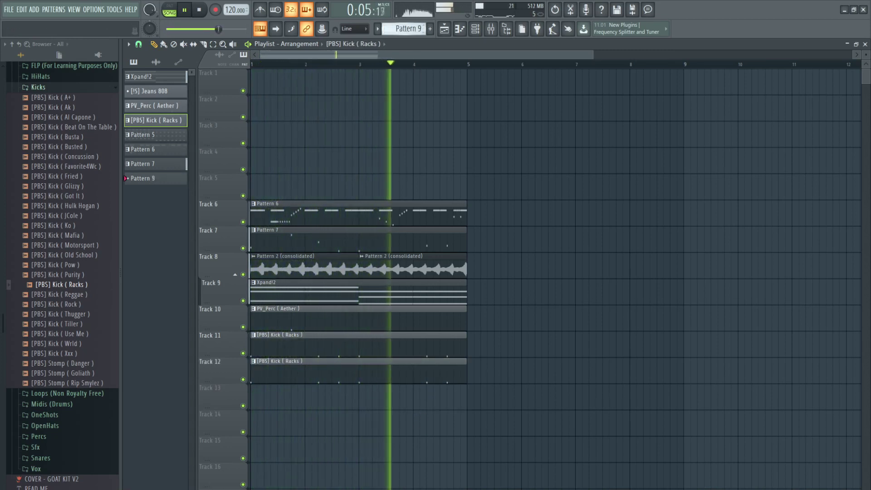
left_click_drag(456, 150, 320, 412)
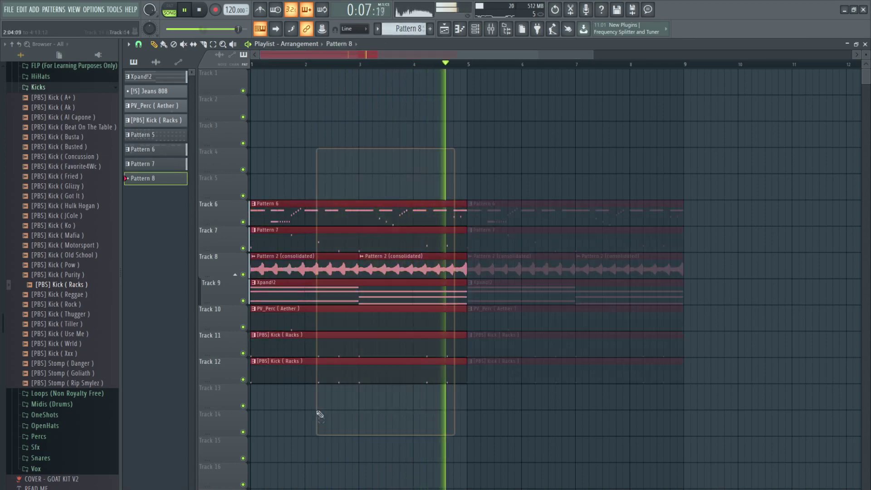
key("ctrl+b")
key("space")
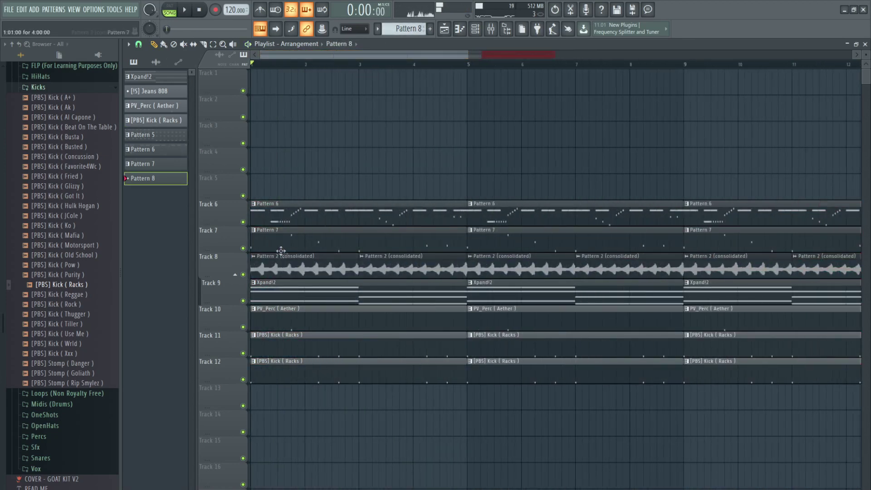
- Delete the clips in bars 1 to 4 on tracks 6, 7 and 9 to 12, keeping only the track 8 audio, and start playback
left_click_drag(281, 251, 347, 213)
key("Delete")
left_click_drag(344, 381, 287, 311)
key("Delete")
key("space")
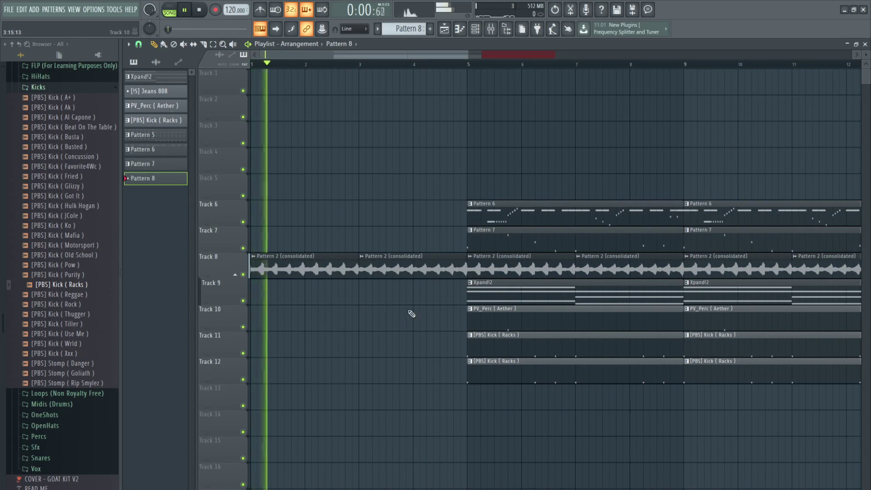
- Delete the bar 5 to 8 clips on tracks 6, 7 and 9 to 12, leaving only the track 8 audio
left_click_drag(467, 55, 550, 97)
right_click(441, 204)
right_click(439, 236)
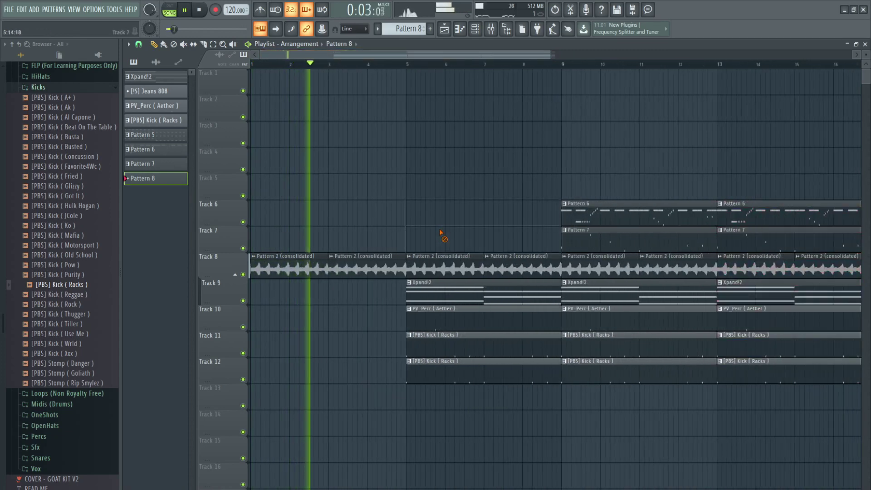
right_click(439, 302)
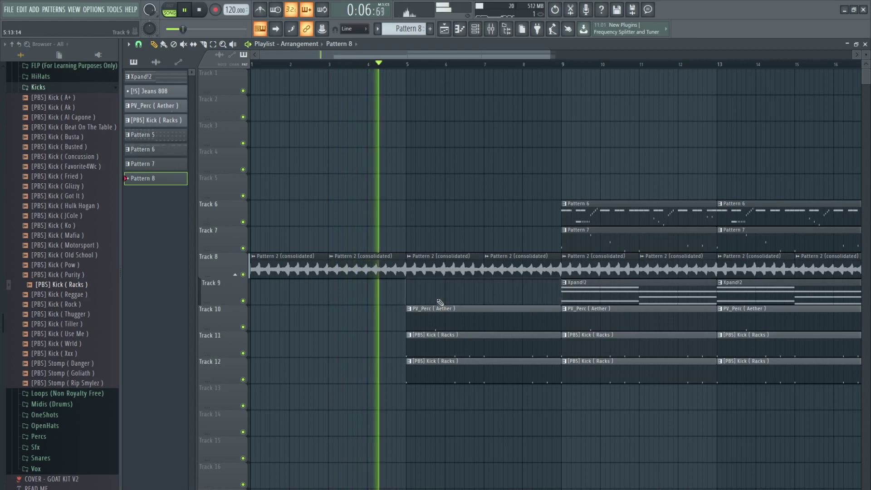
right_click(441, 325)
right_click(453, 345)
right_click(469, 366)
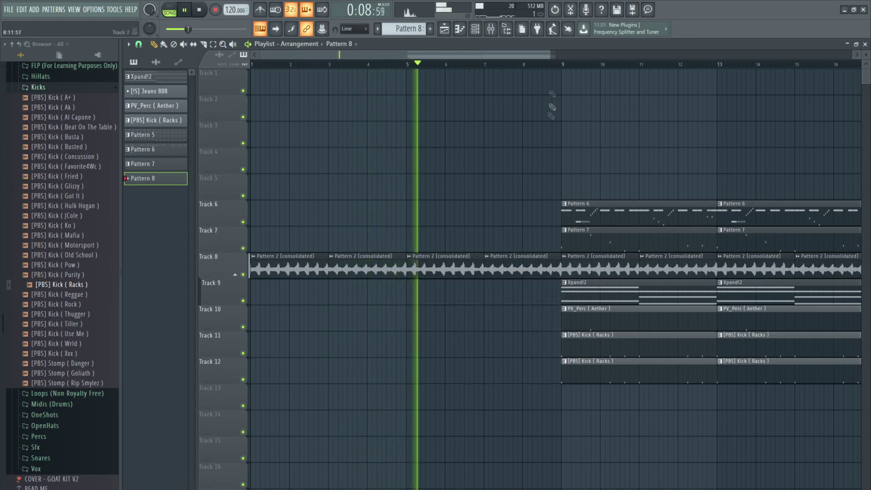
- Select the clips in bars 9 to 16 on all used tracks and duplicate the section twice up to bar 33
scroll(544, 131, "down", 2)
left_click_drag(669, 148, 540, 381)
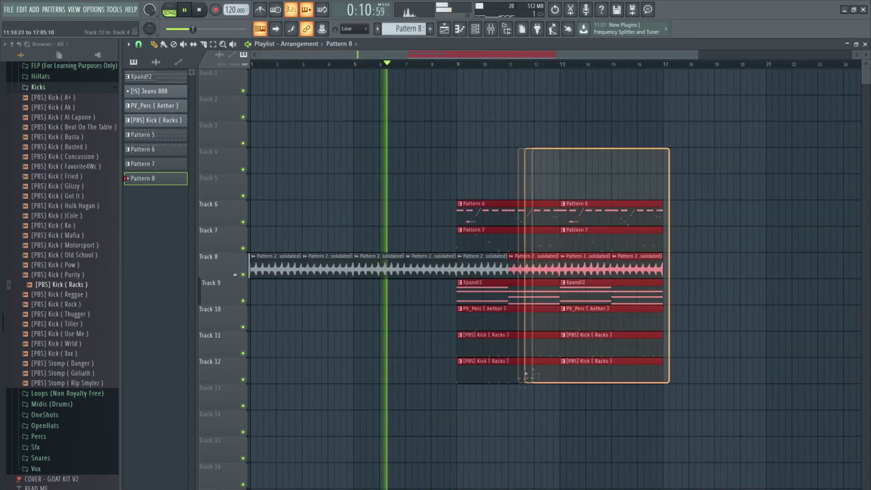
key("ctrl+b")
key("ctrl+b")
left_click(435, 324)
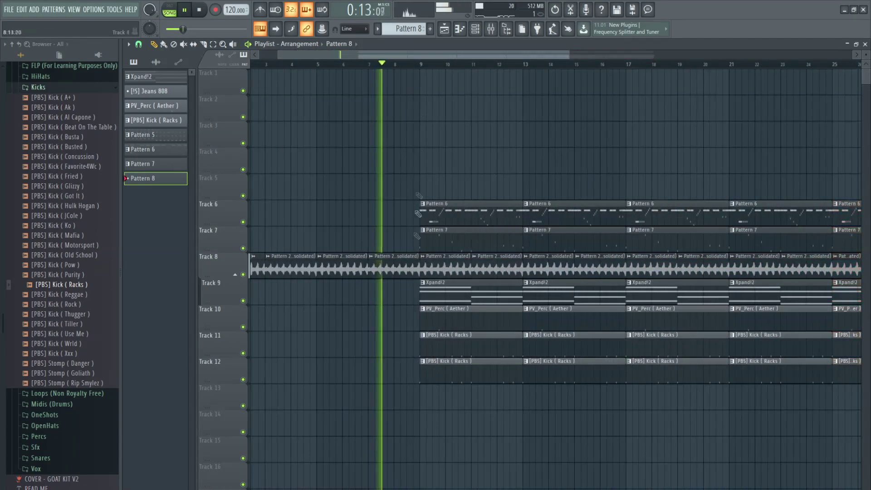
- Remove the PV_Perc, both [PBS] Kick and the Pattern 7 clips that start at bar 9
right_click(441, 324)
right_click(444, 349)
right_click(447, 370)
right_click(447, 248)
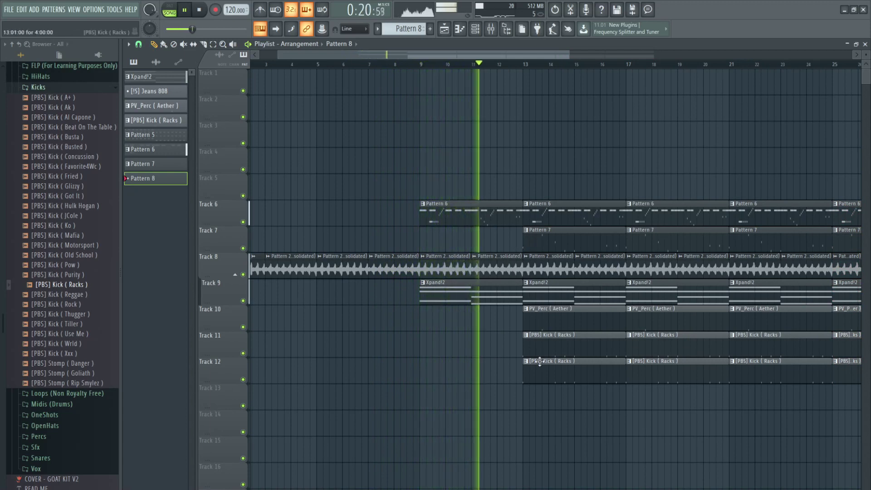
- Split Pattern 6 by channel and place the HiHat, OpenHat, Snare and Rim patterns on tracks 10 to 13 at bar 1
left_click(155, 150)
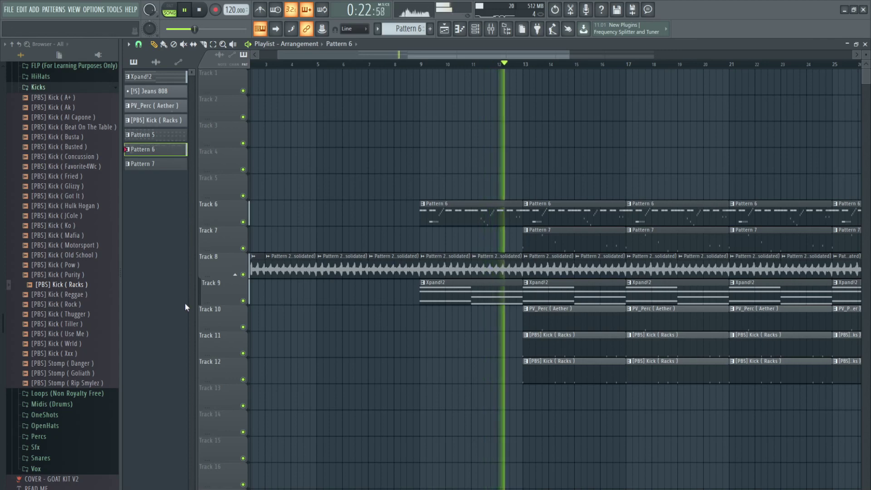
key("space")
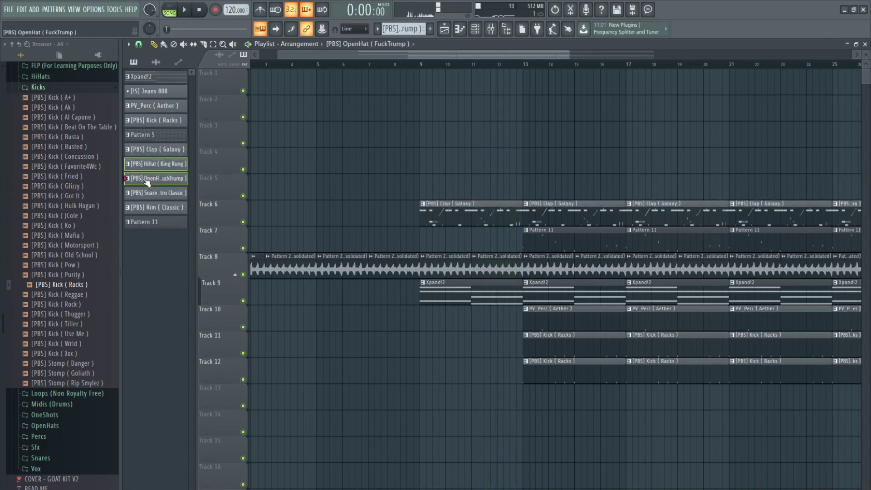
left_click_drag(192, 219, 130, 325)
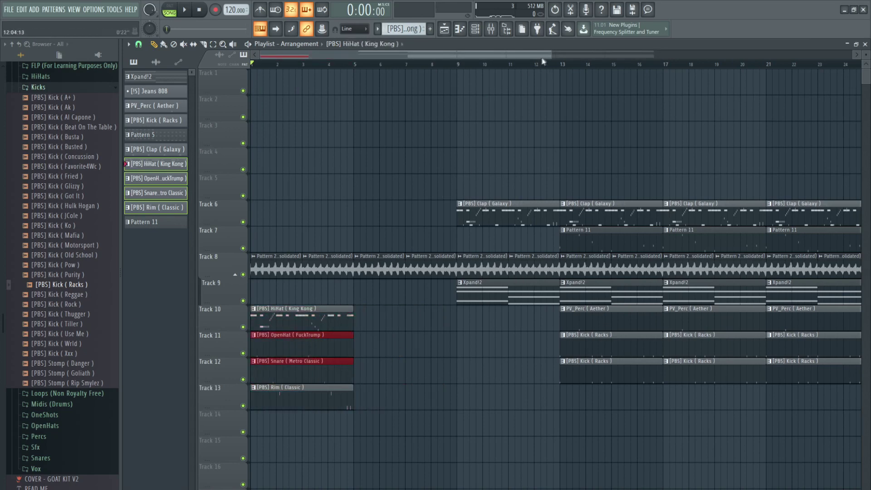
- Delete all the [PBS] Clap ( Galaxy ) clips on track 6
scroll(542, 63, "down", 3)
left_click_drag(785, 190, 368, 209)
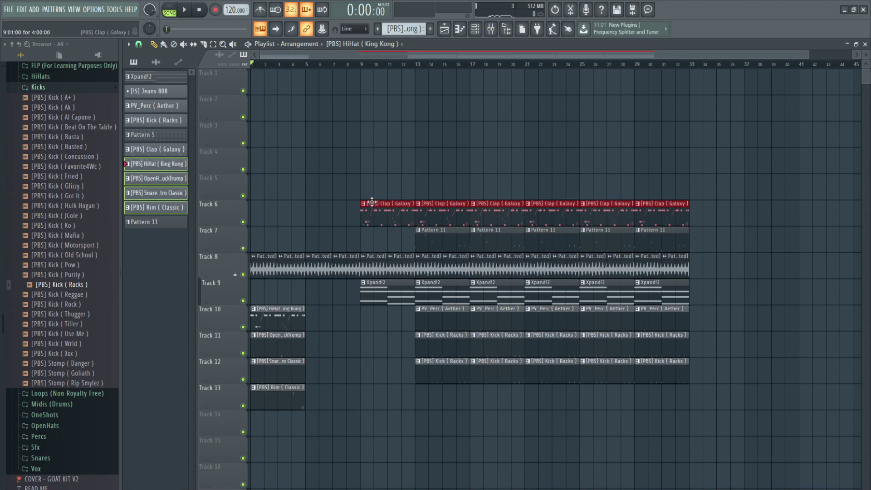
right_click(371, 203)
- Move the HiHat, OpenHat, Snare and Rim clips to tracks 13 to 16 at bar 13 and duplicate them to the arrangement's end
left_click_drag(283, 349, 448, 486)
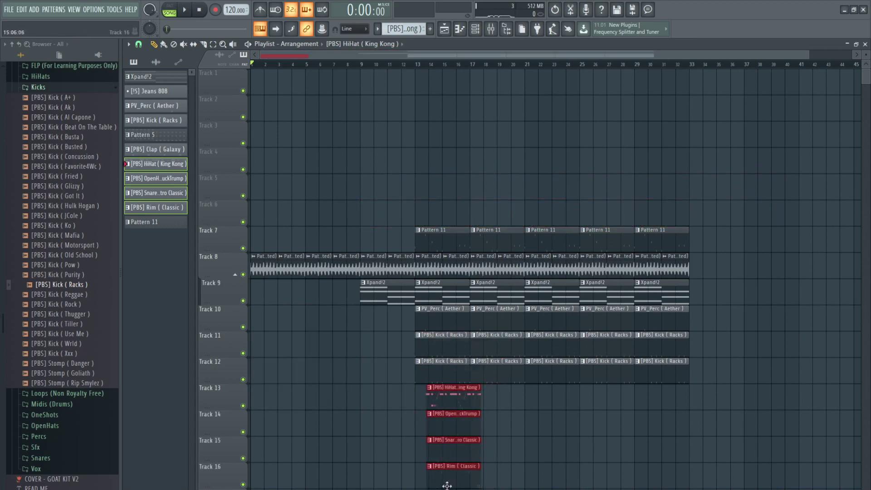
key("ctrl+b")
key("ctrl+b")
key("ctrl+b")
key("ctrl+b")
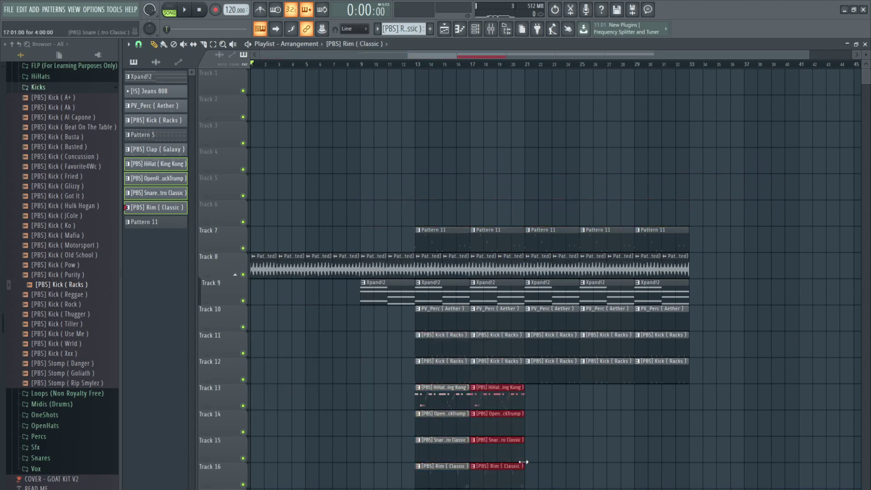
- Move the four drum clips from bar 13 to bar 9, duplicate them back onto bar 13 and play the section
left_click_drag(809, 56, 521, 81)
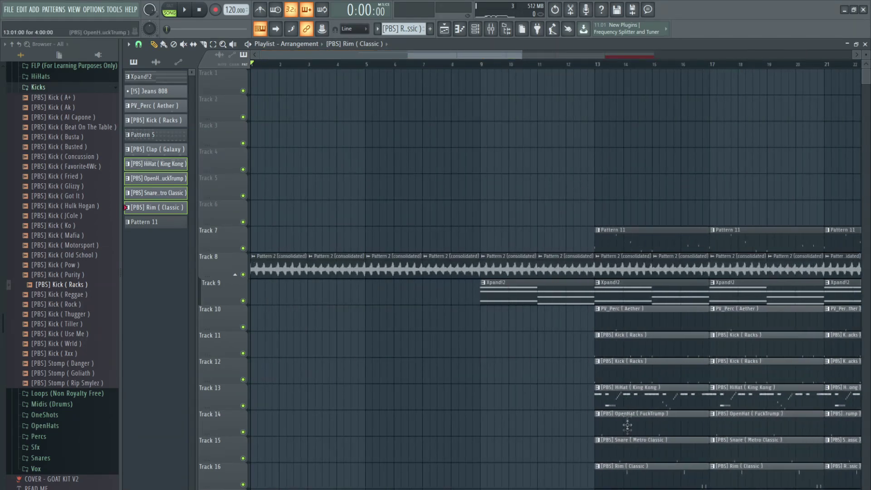
left_click_drag(610, 487, 494, 475)
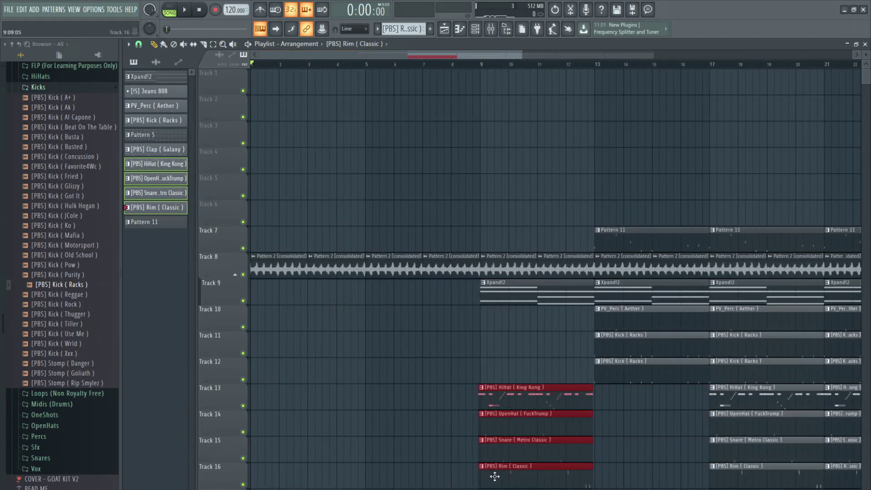
key("ctrl+b")
key("space")
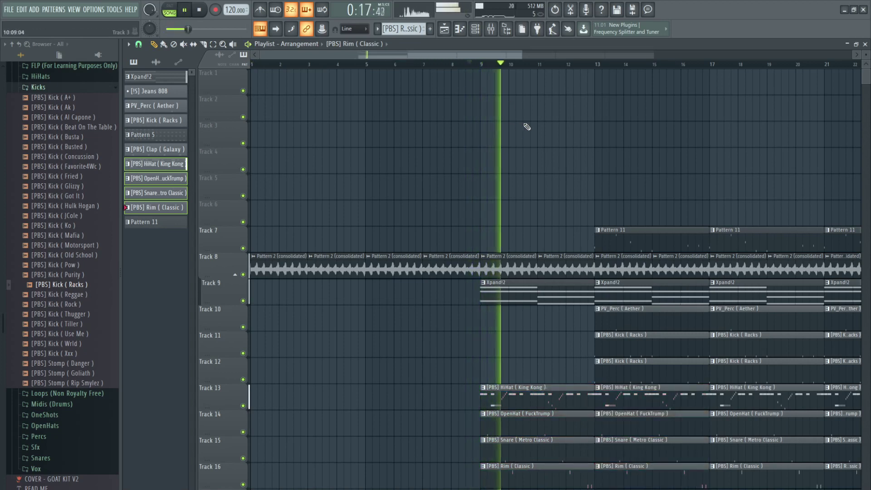
key("space")
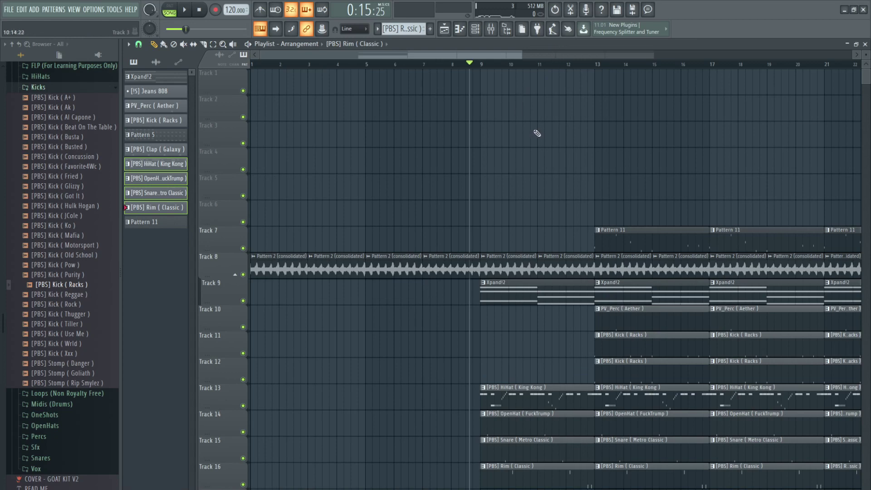
- Place the [PBS] Clap ( Galaxy ) pattern on track 6 at bar 9 and play the section
left_click_drag(519, 55, 532, 55)
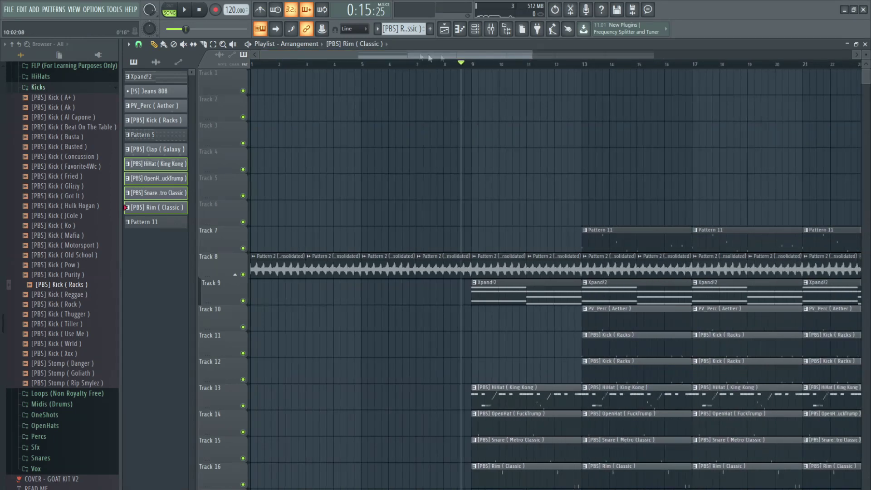
left_click_drag(156, 149, 487, 213)
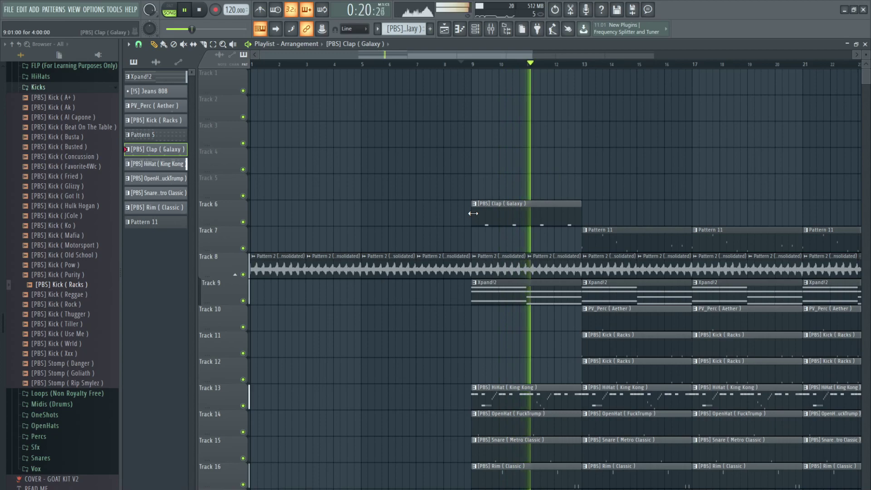
key("space")
- Route the [PBS] Clap ( Galaxy ) channel to mixer track 2 and look through the drum kit folders for another sample
left_click(474, 29)
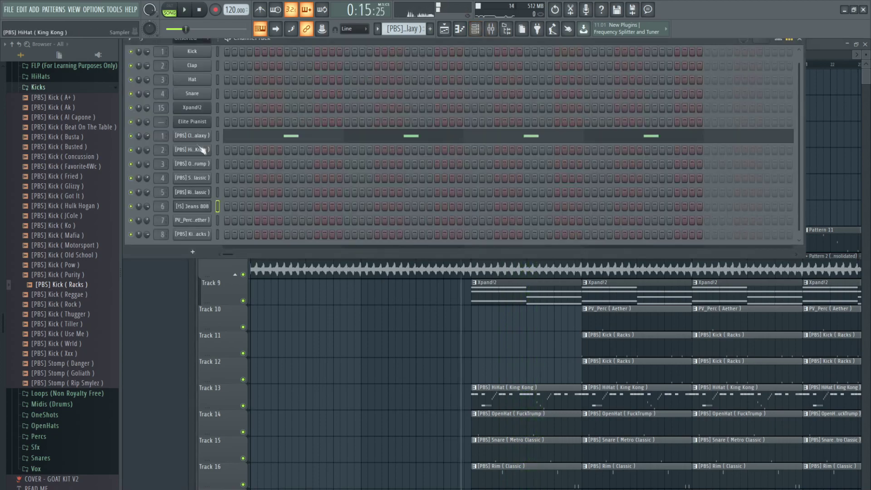
scroll(54, 182, "up", 10)
left_click(47, 260)
scroll(47, 263, "up", 15)
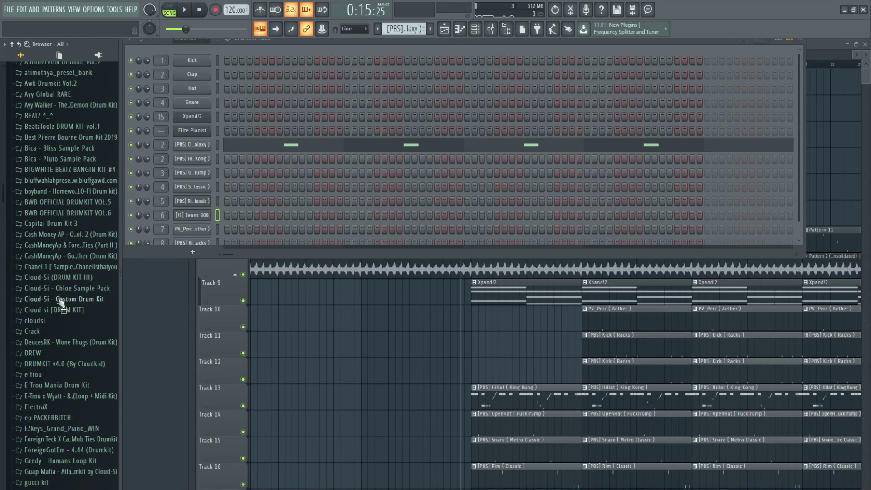
scroll(55, 235, "up", 6)
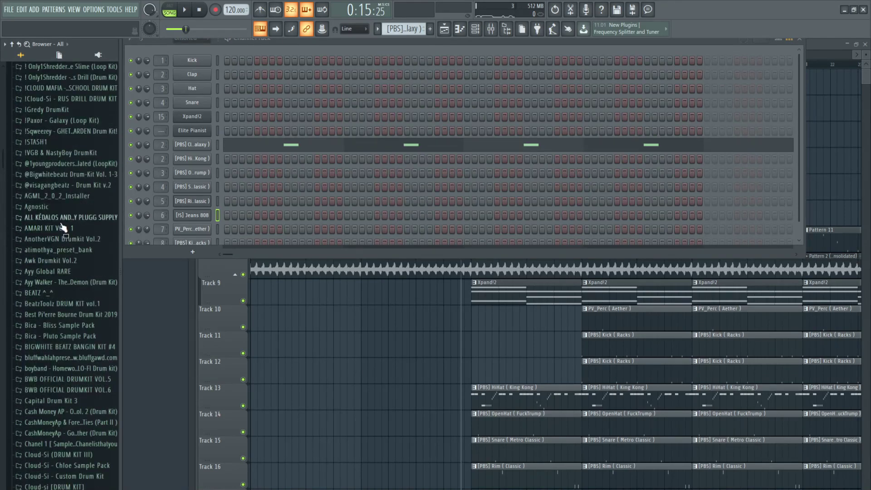
scroll(76, 304, "down", 2)
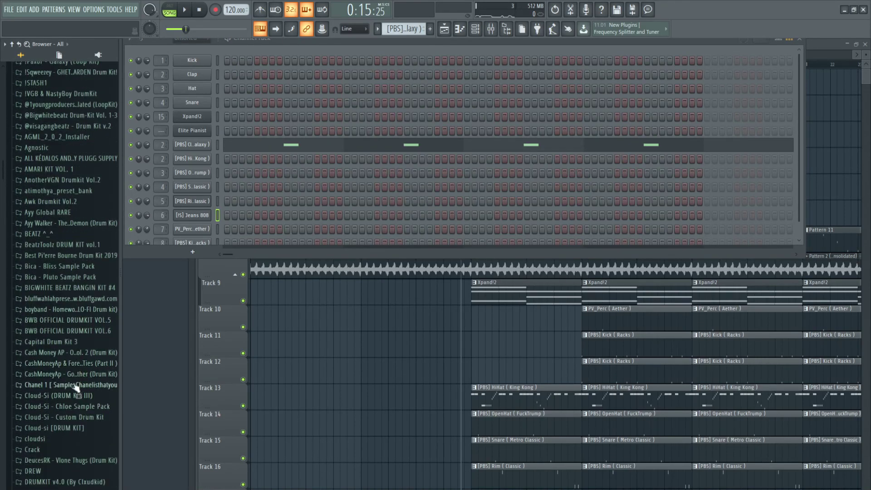
scroll(66, 362, "up", 8)
scroll(54, 311, "down", 8)
scroll(54, 270, "up", 9)
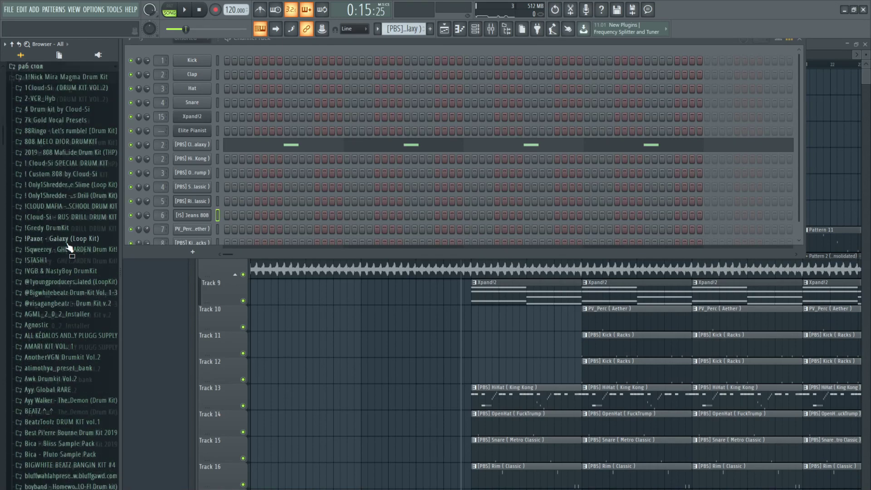
scroll(53, 334, "down", 15)
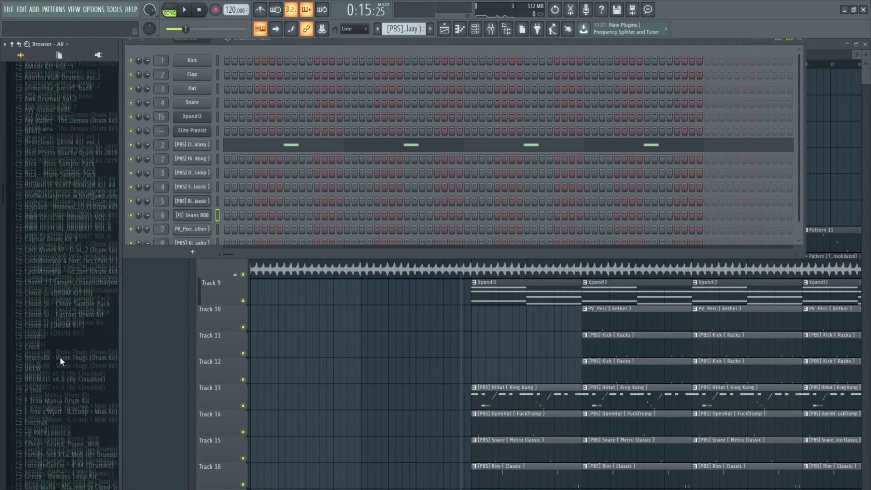
scroll(64, 361, "up", 6)
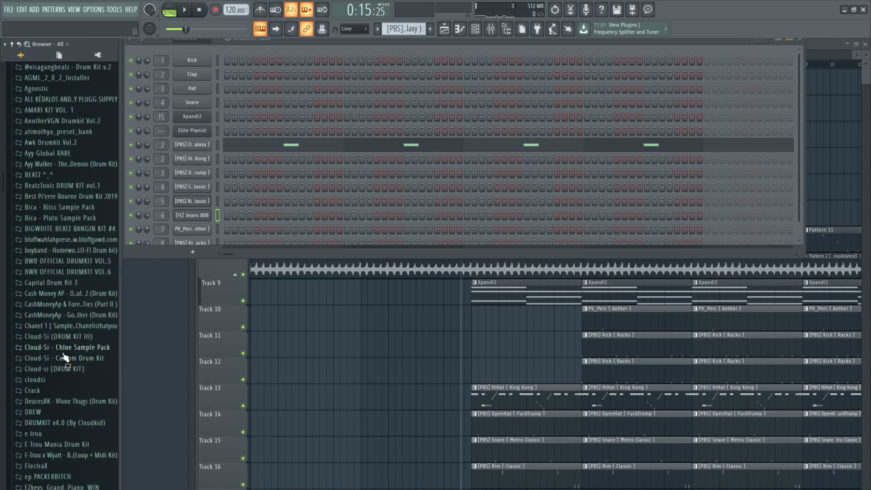
scroll(62, 354, "up", 10)
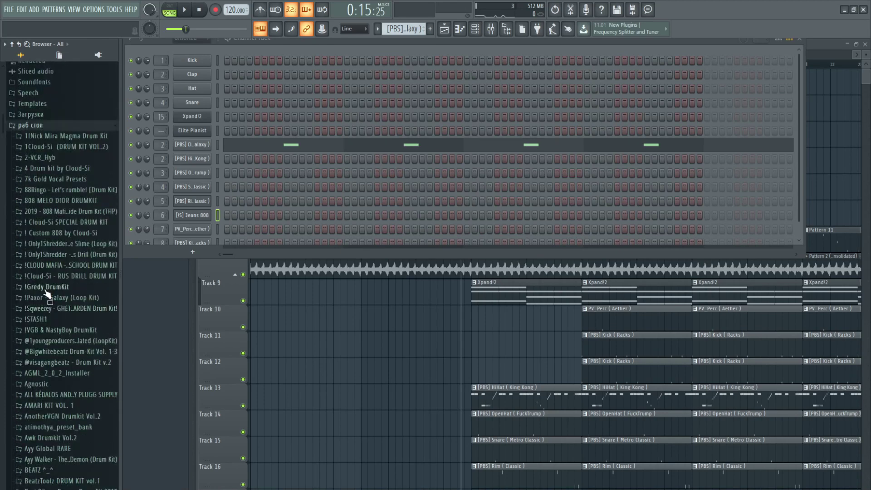
- Add [!S] Audi 808 from the !Sqweezey kit's Audi folder as a new channel and route PV_Perc to mixer track 3
left_click(44, 307)
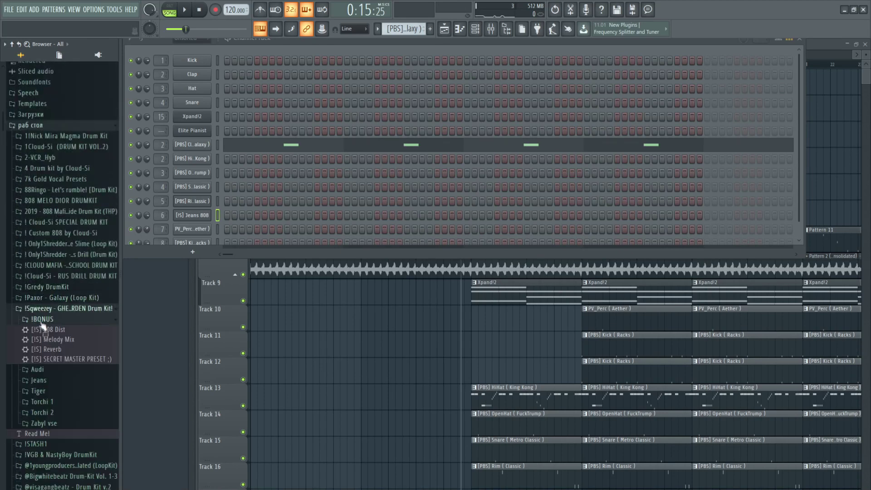
left_click(42, 320)
left_click(42, 330)
left_click(43, 341)
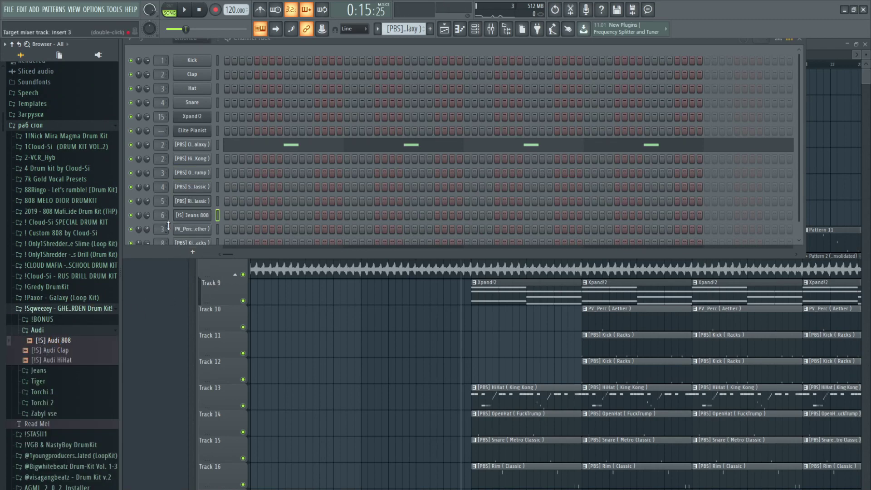
scroll(164, 231, "down", 1)
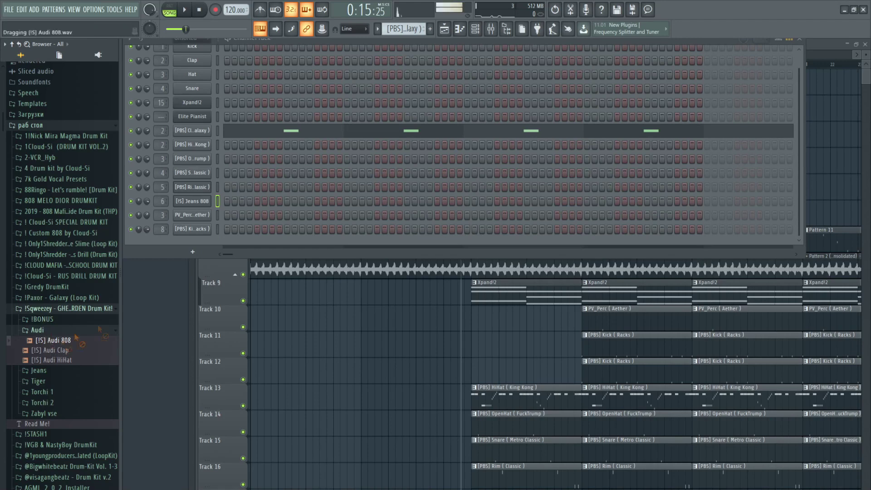
left_click_drag(186, 251, 197, 237)
key("F6")
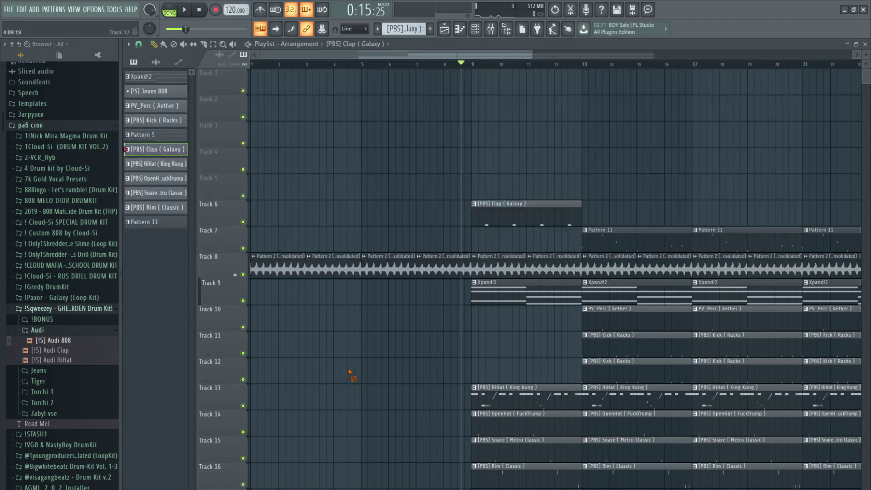
- Copy the [!S] Jeans 808 notes from Pattern 11 into the [!S] Audi 808 channel of a new Pattern 12
key("space")
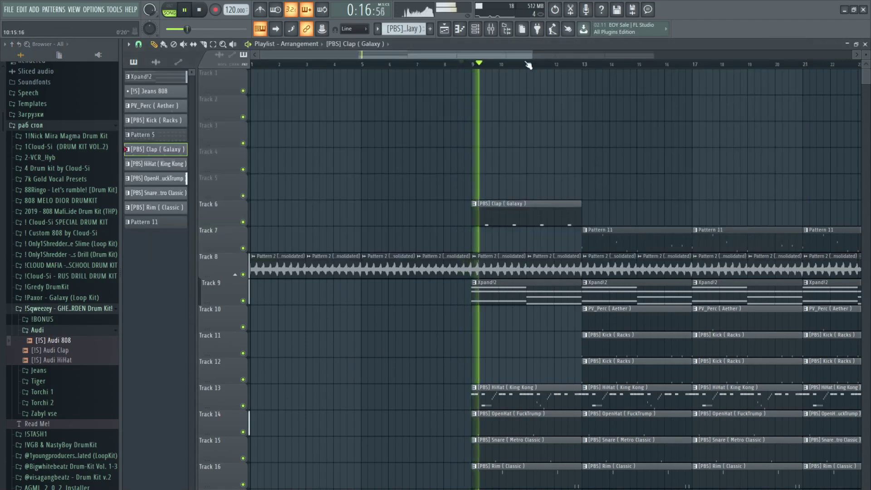
scroll(567, 254, "down", 1)
key("F7")
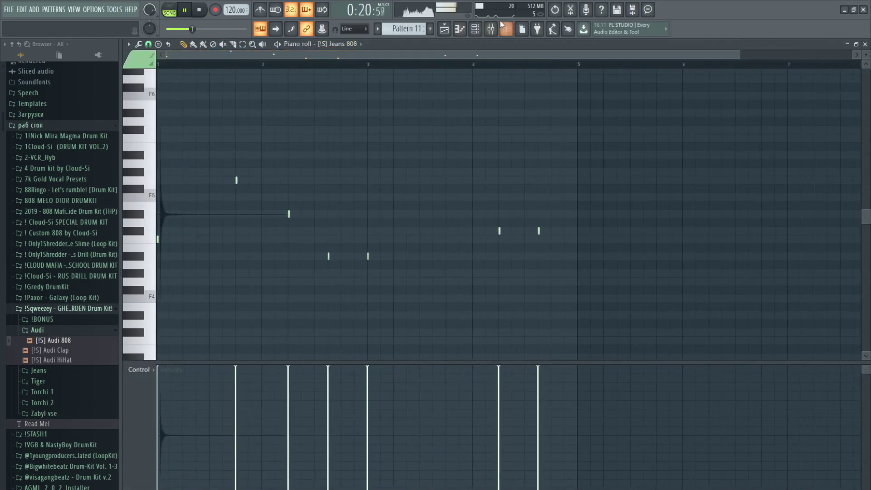
left_click(475, 29)
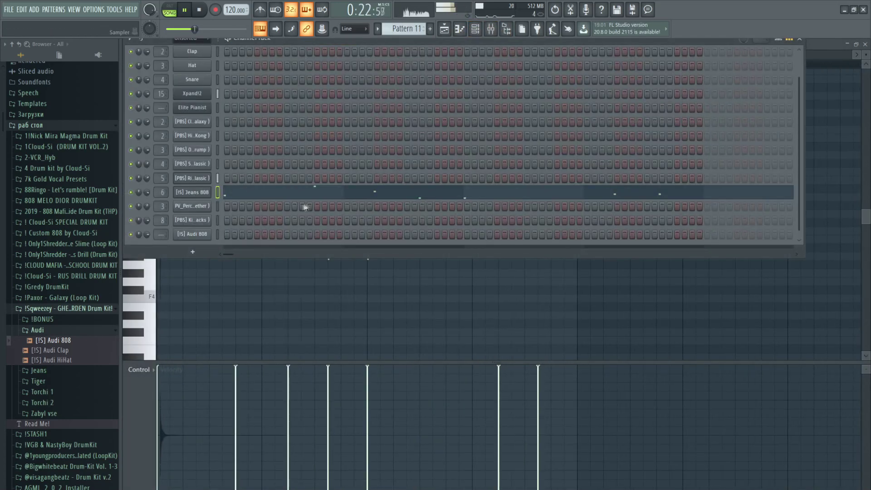
key("F4")
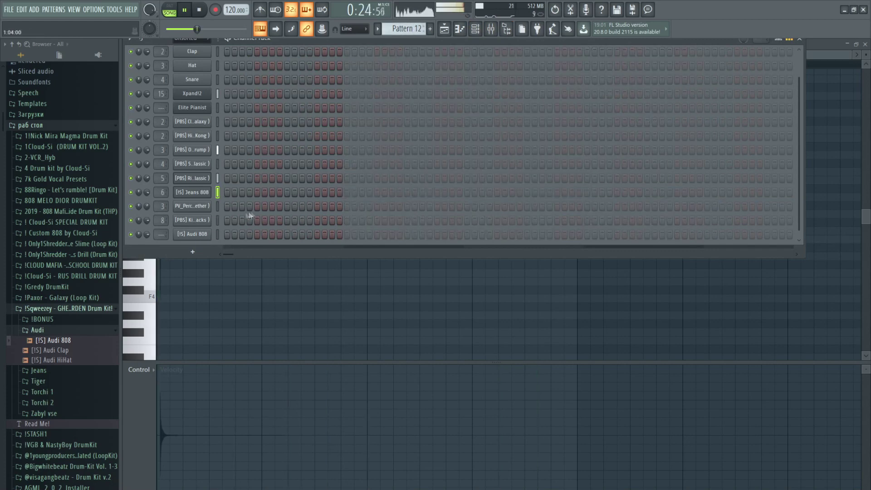
- Repeat the [PBS] Clap ( Galaxy ) clip along track 6 from bar 13 and place Pattern 12 on track 7 at bar 9
left_click(444, 29)
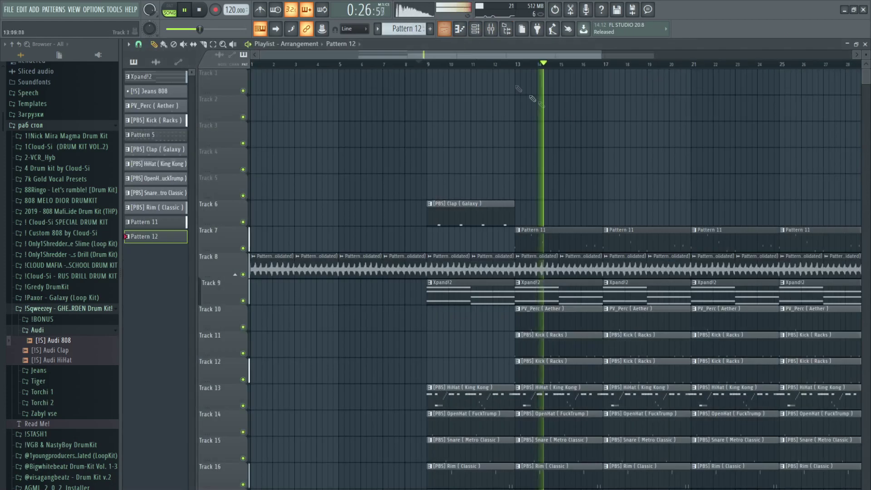
mouse_move(525, 203)
left_mouse_down()
mouse_move(807, 204)
mouse_move(726, 200)
left_mouse_up()
key("space")
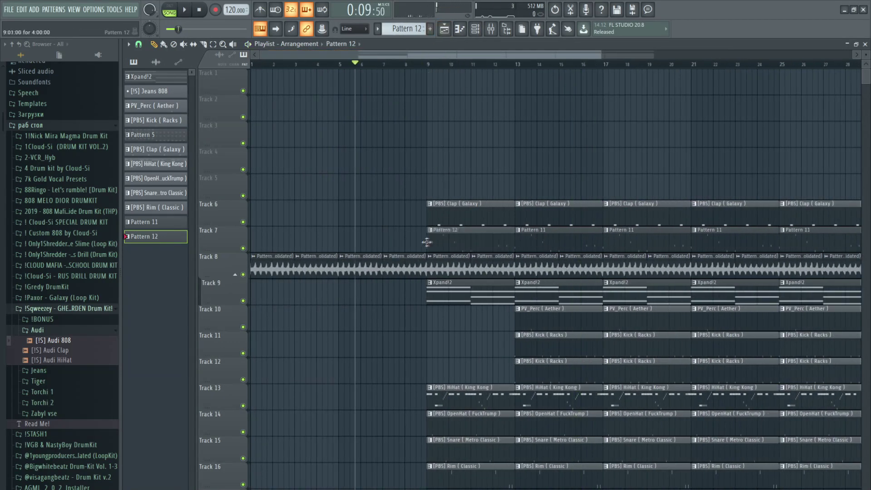
- Route [!S] Audi 808 to mixer track 9 and trim the first clap and Pattern 12 clips to start at bar 10
left_click(477, 32)
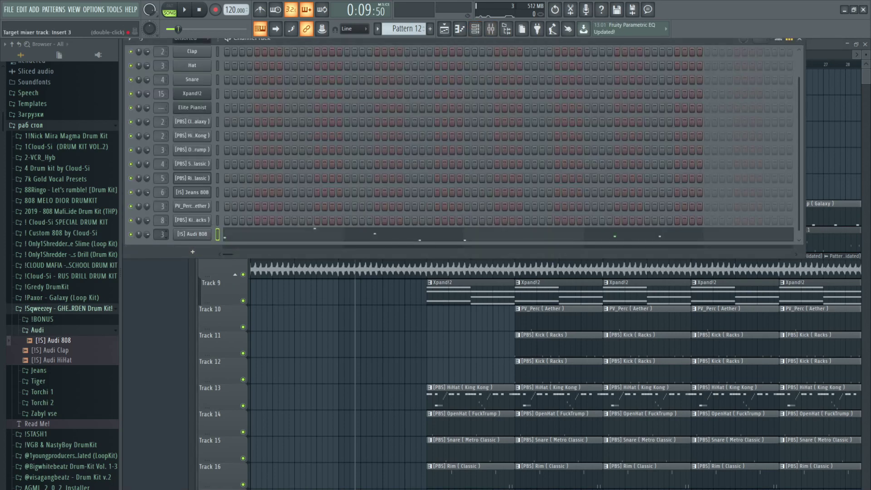
key("F6")
key("space")
left_click_drag(428, 213, 449, 222)
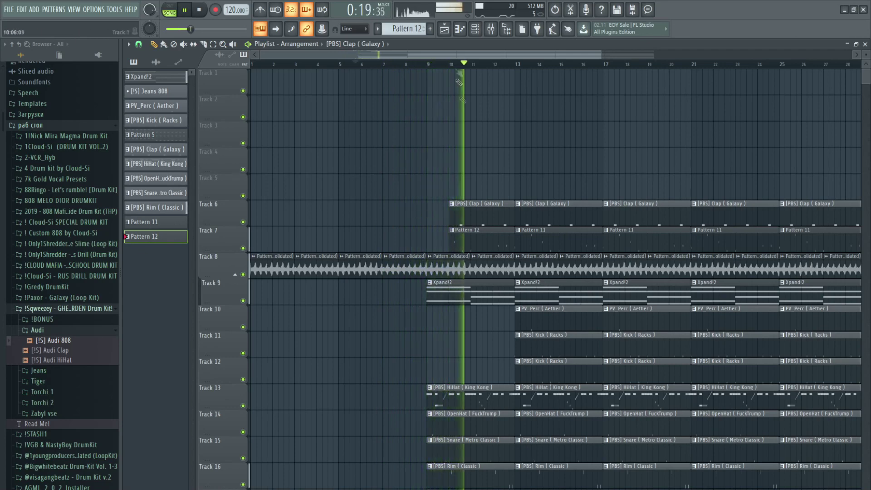
- Check the [!S] Audi 808 channel's sample settings while the intro plays
key("F6")
left_click(192, 234)
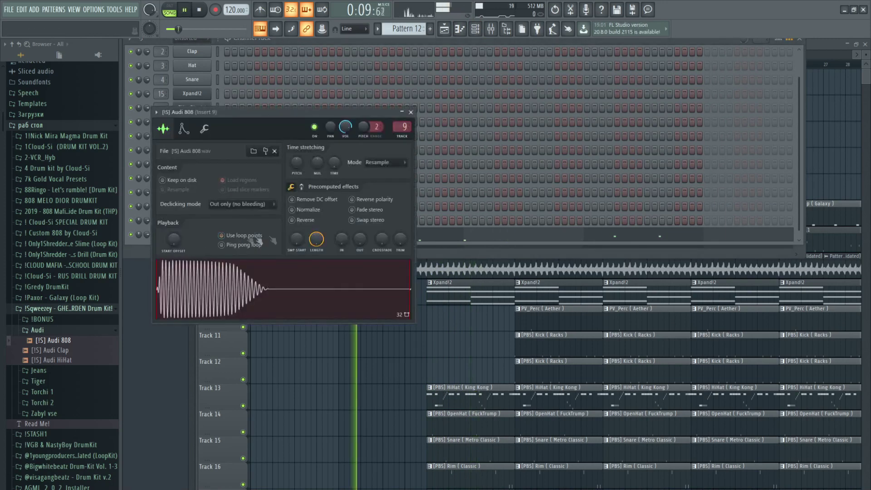
key("F5")
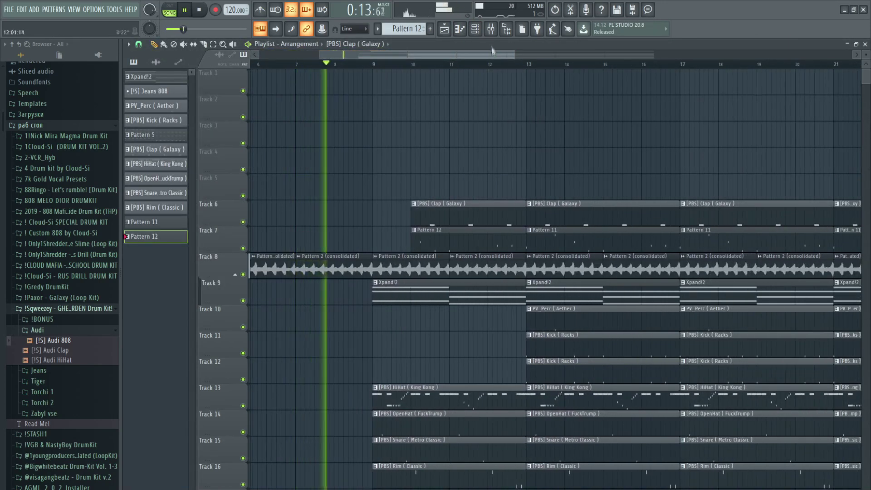
- Set the volume of mixer Insert 15 to 92% (-1.9 dB) and check the effects on Insert 9 and the Torchi 1 808 track
key("F9")
left_click_drag(472, 296, 472, 300)
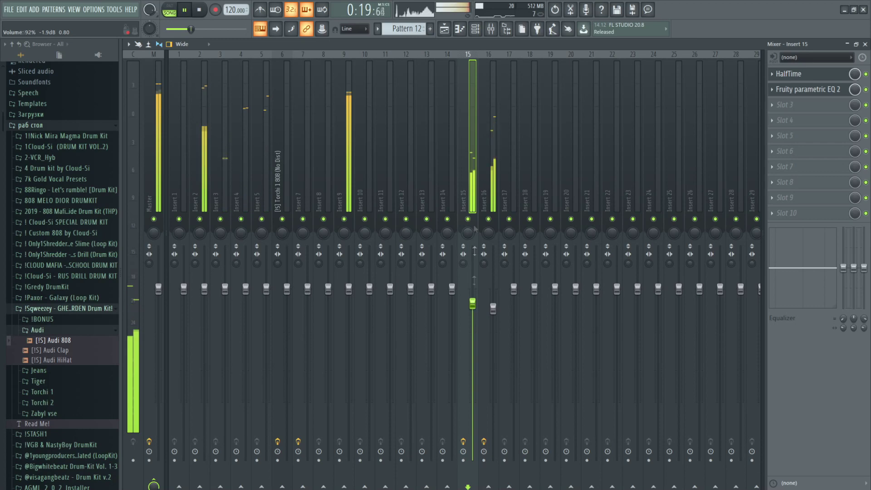
left_click(343, 112)
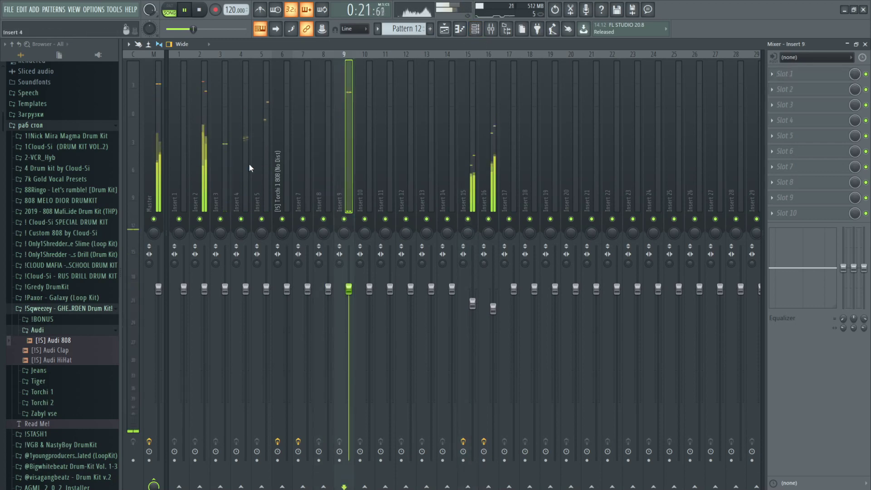
left_click(279, 156)
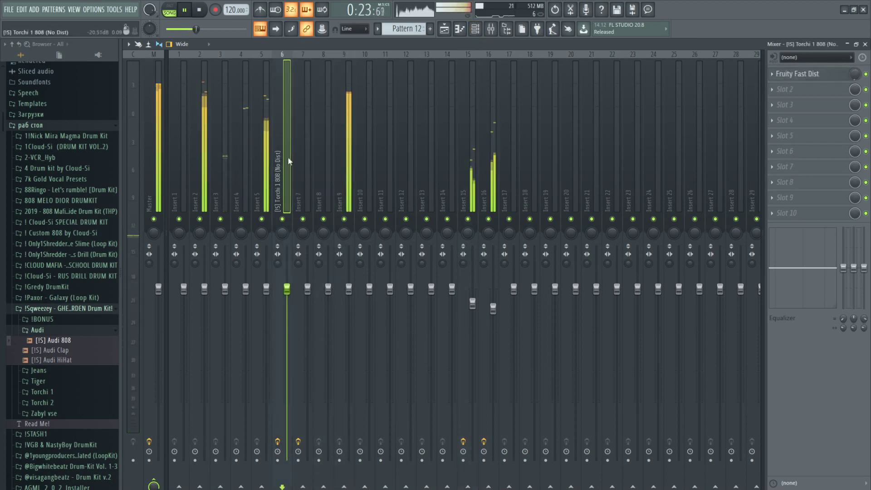
key("F6")
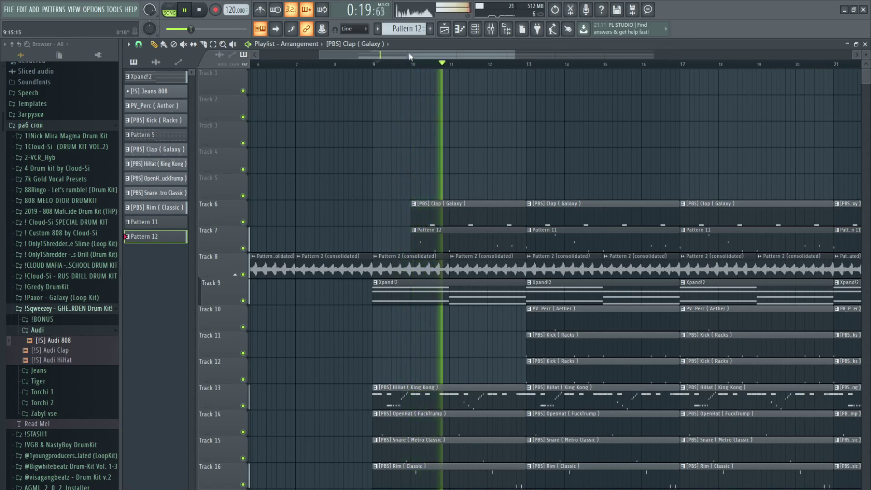
- Listen to the section from bar 9 through the entry at bar 13, stop playback and review the arrangement up to bar 33
scroll(402, 59, "left", 3)
scroll(552, 93, "right", 5)
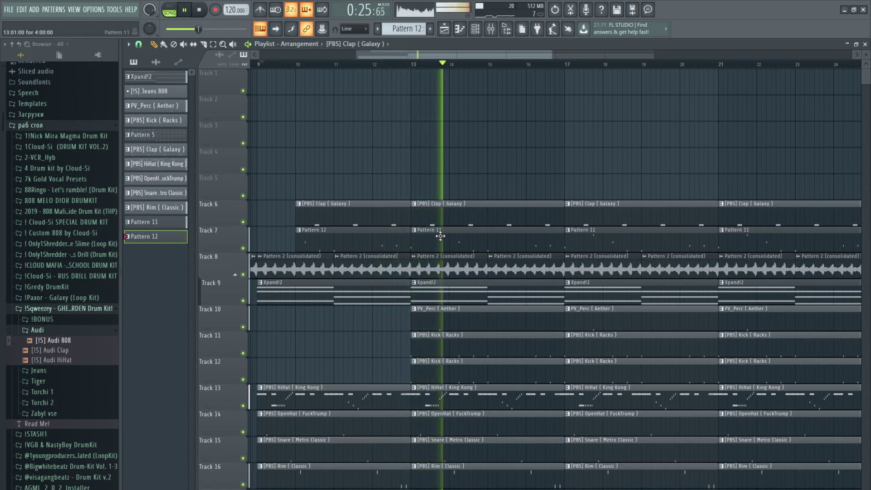
scroll(359, 58, "down", 2)
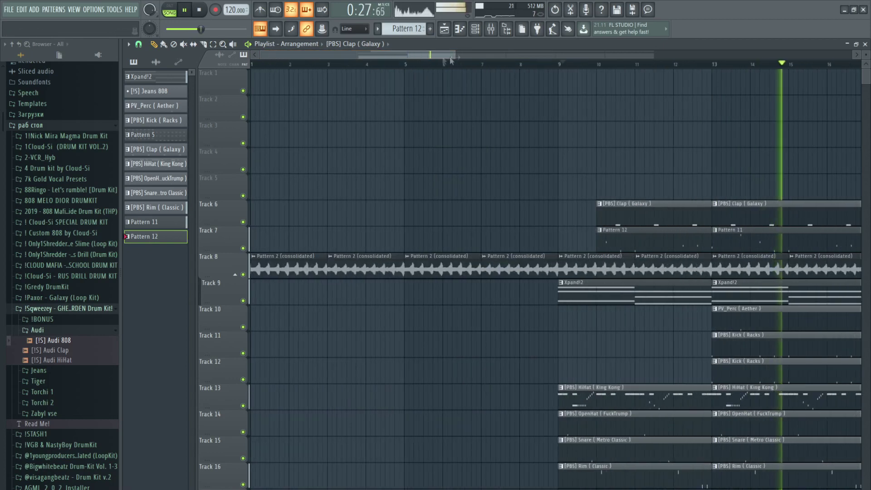
key("space")
scroll(368, 143, "down", 3)
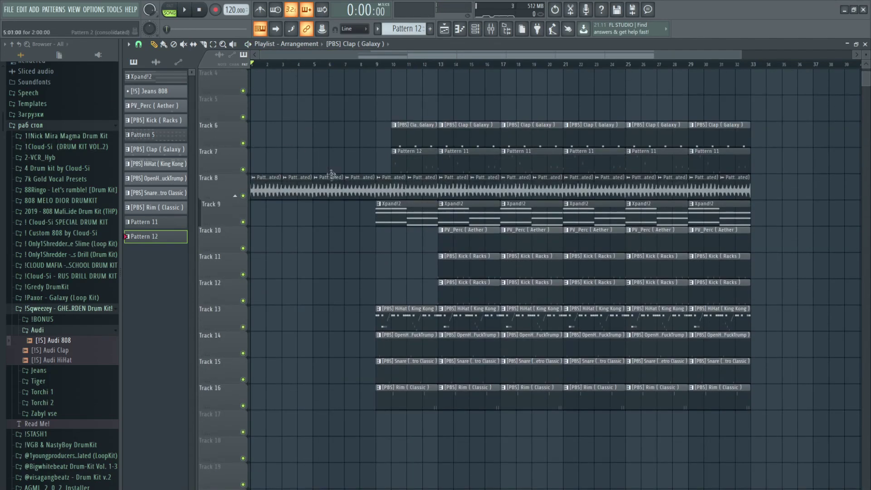
scroll(331, 170, "up", 3)
scroll(329, 177, "down", 2)
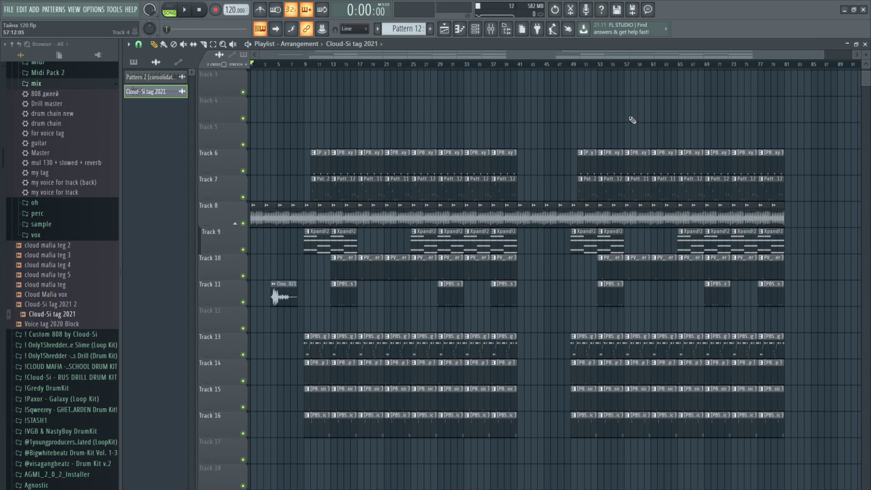
- Look over the extended arrangement with the Cloud-Si tag 2021 clip and play it from the start
scroll(826, 58, "down", 1)
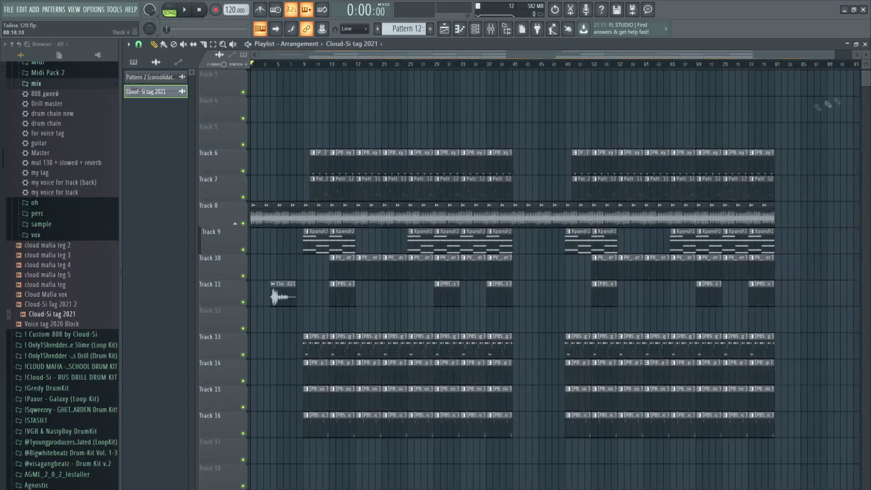
left_click_drag(832, 52, 765, 71)
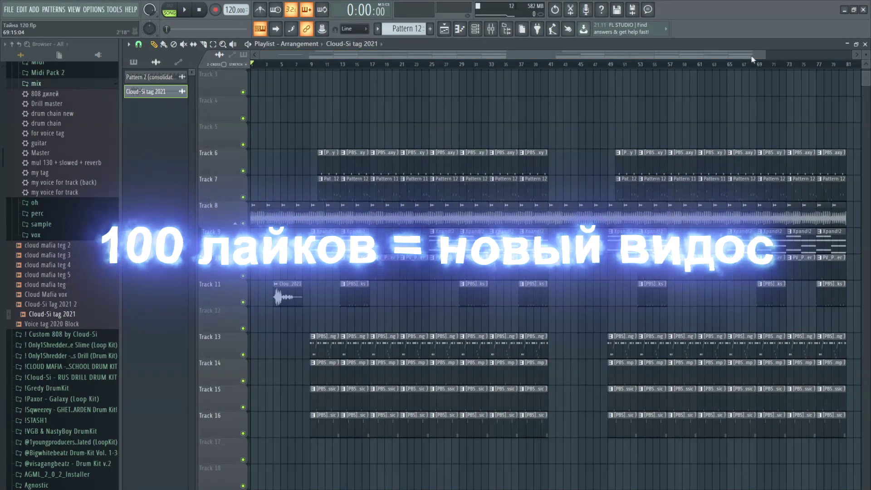
scroll(436, 245, "up", 2)
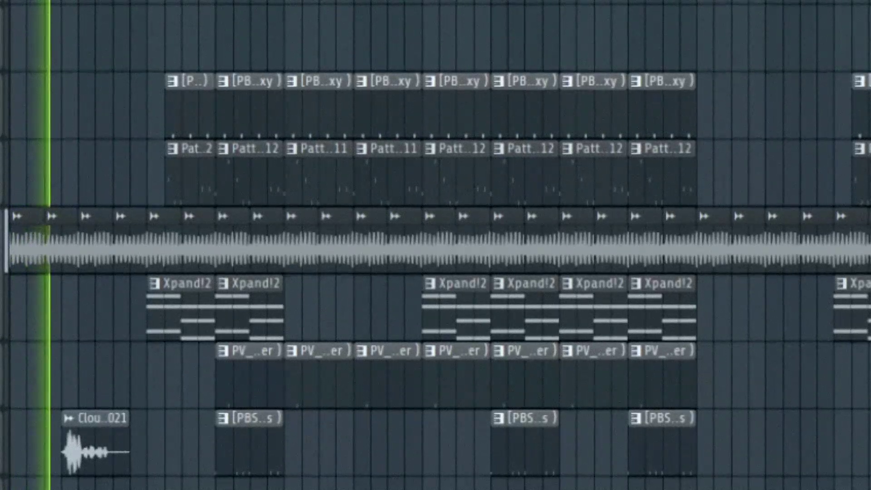
scroll(757, 107, "down", 1)
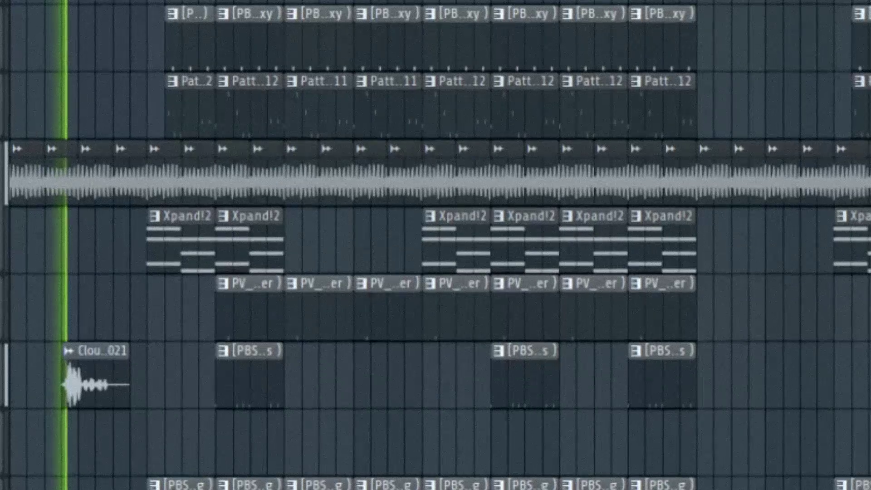